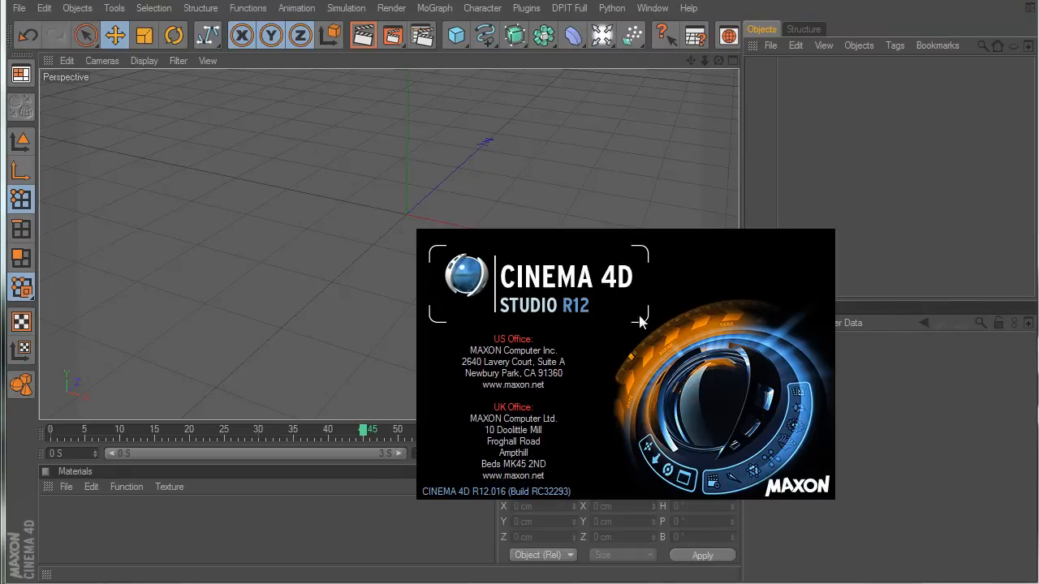
# Dismiss the splash screen and cycle through the perspective, top, right, front and four-view layouts, ending in the perspective view
pyautogui.click(743, 264)
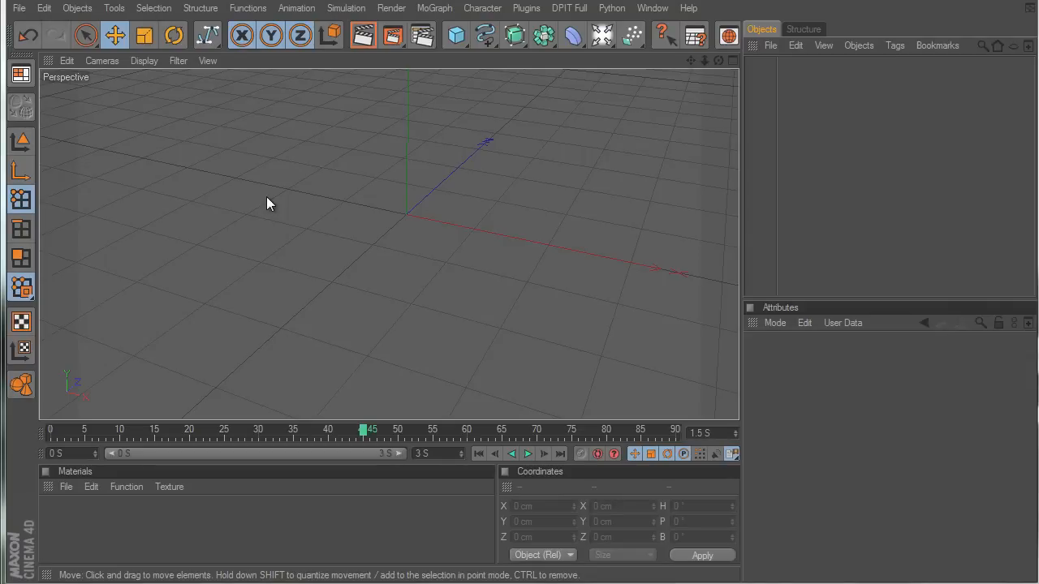
pyautogui.middleClick(292, 167)
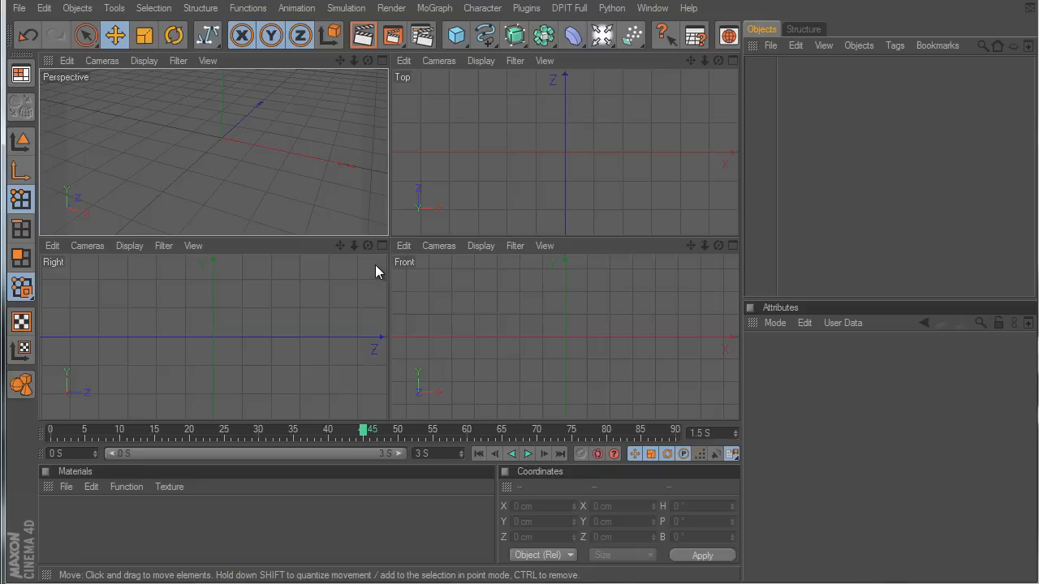
pyautogui.press('F1')
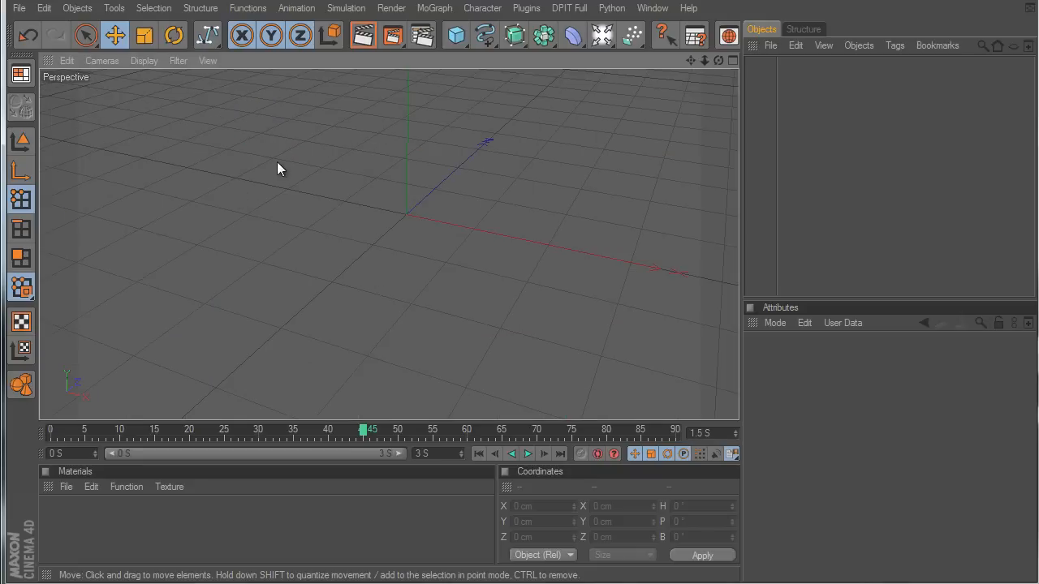
pyautogui.press('F2')
pyautogui.press('F3')
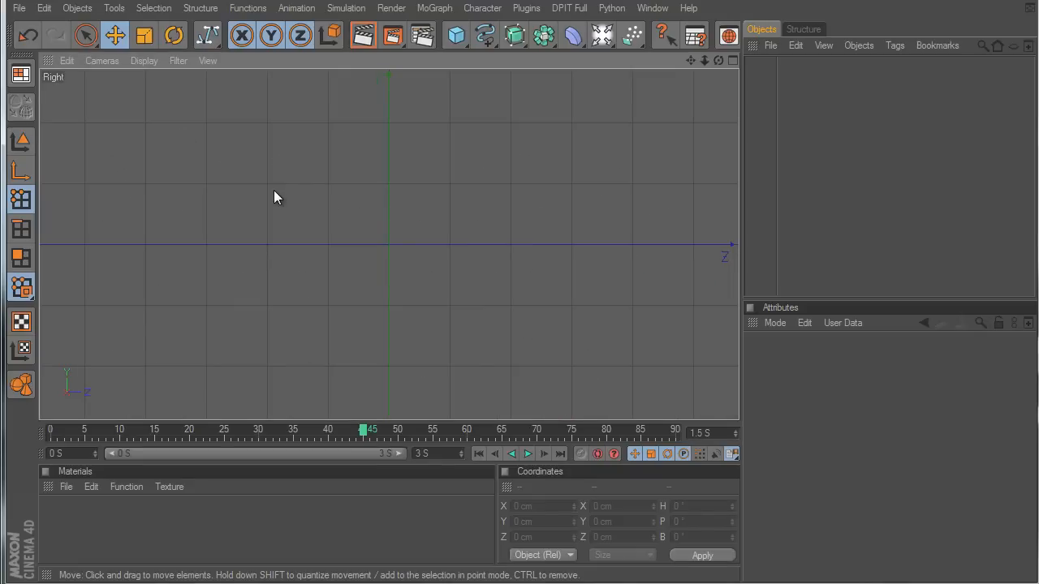
pyautogui.press('F4')
pyautogui.press('F5')
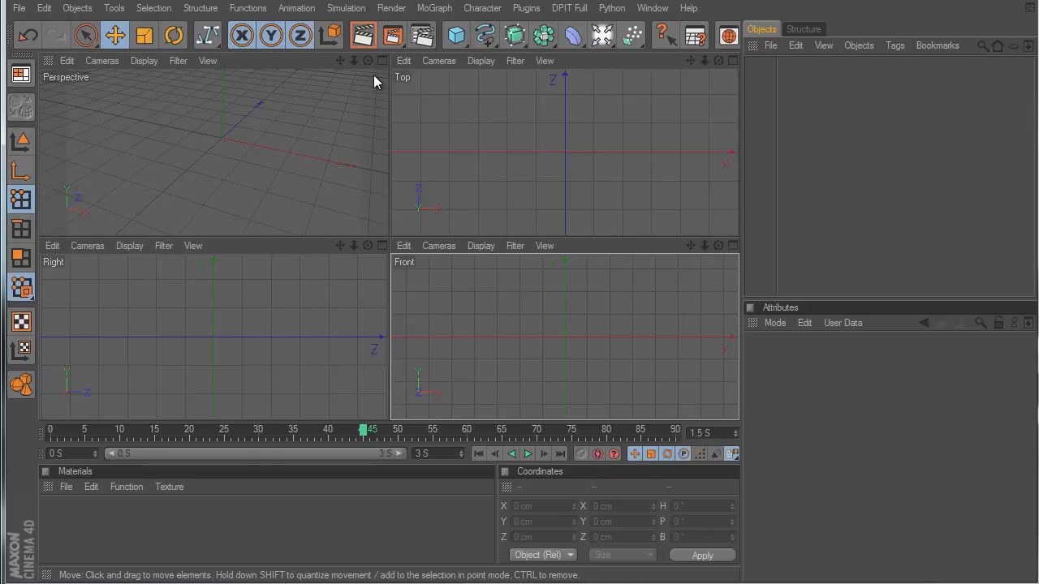
pyautogui.press('F1')
# Explore the empty perspective scene by orbiting, panning and zooming, and by toggling between the four-view layout and the single view
pyautogui.keyDown('alt'); pyautogui.moveTo(462, 202); pyautogui.dragTo(654, 116); pyautogui.keyUp('alt')
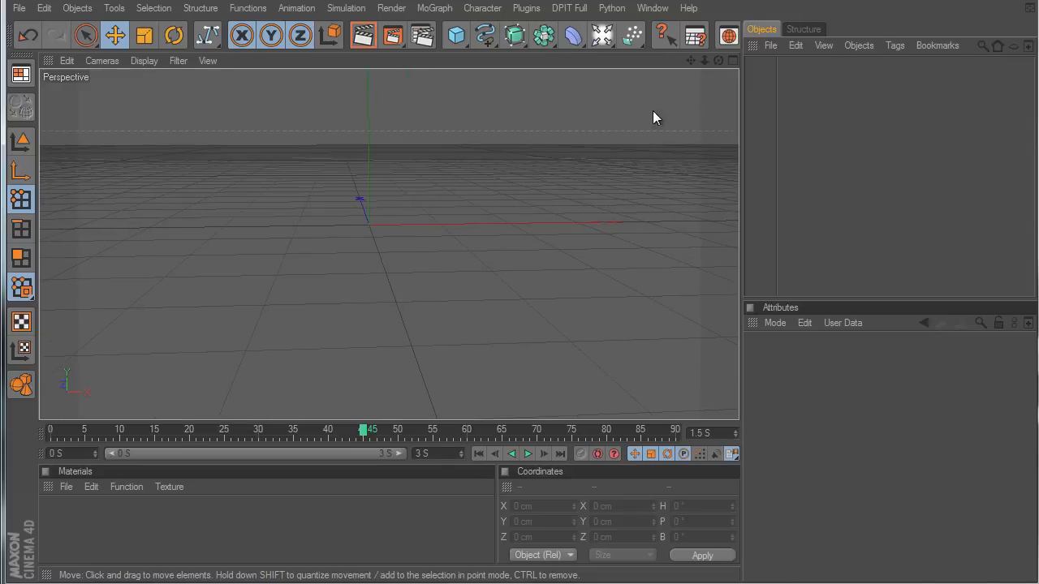
pyautogui.moveTo(690, 59); pyautogui.dragTo(626, 371)
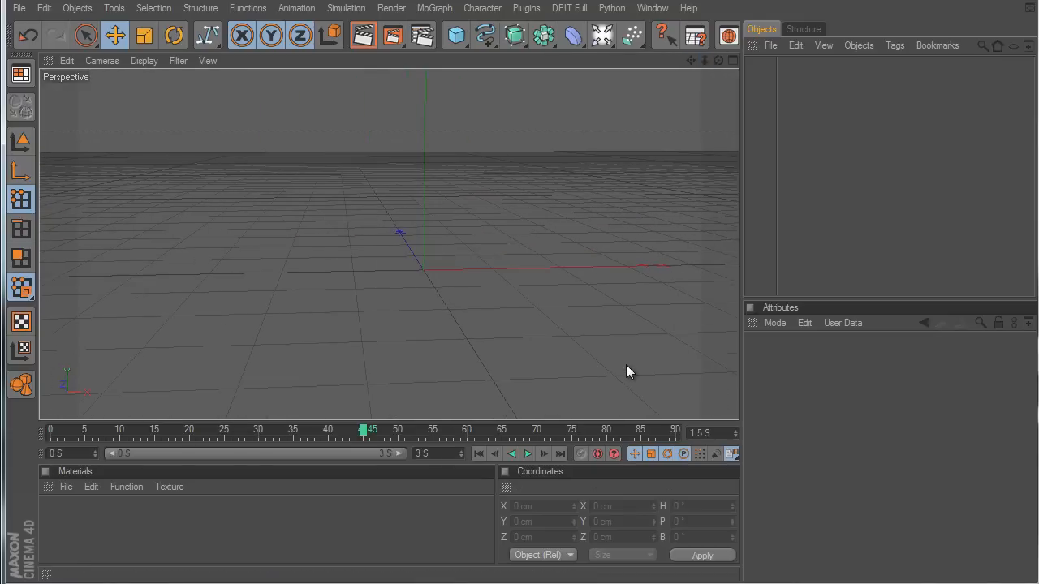
pyautogui.moveTo(720, 60)
pyautogui.mouseDown()
pyautogui.moveTo(625, 365)
pyautogui.moveTo(724, 56)
pyautogui.mouseUp()
pyautogui.click(731, 60)
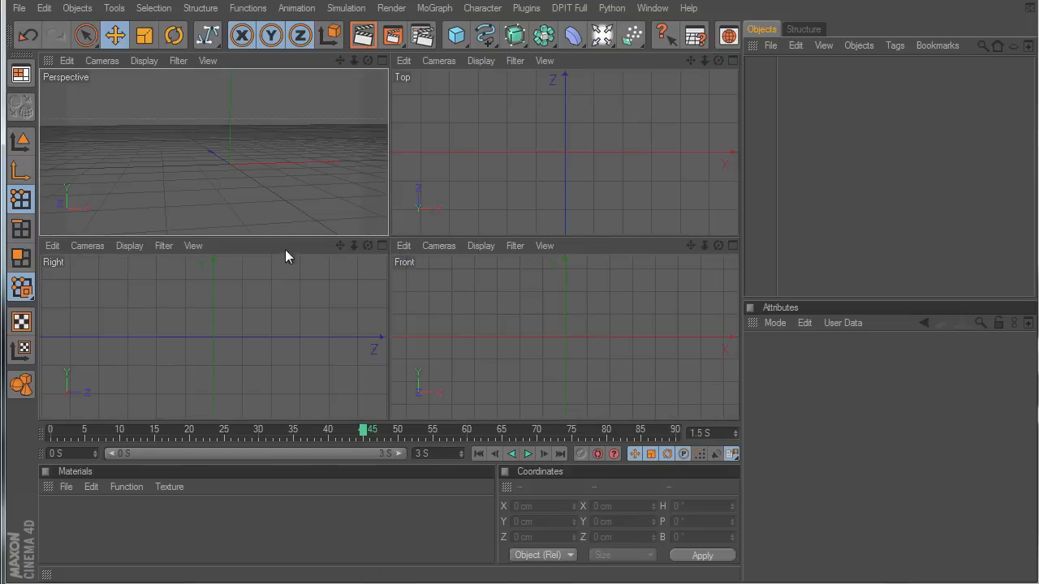
pyautogui.click(383, 60)
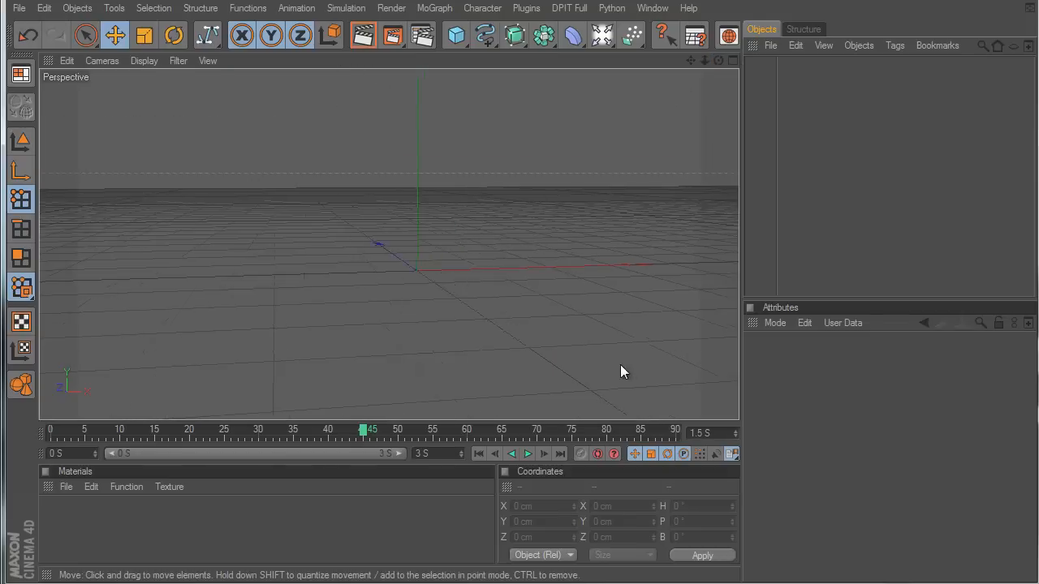
pyautogui.keyDown('alt'); pyautogui.moveTo(483, 254); pyautogui.dragTo(627, 366); pyautogui.keyUp('alt')
pyautogui.keyDown('alt'); pyautogui.moveTo(434, 308); pyautogui.dragTo(625, 366); pyautogui.keyUp('alt')
pyautogui.scroll(5, 387, 270)
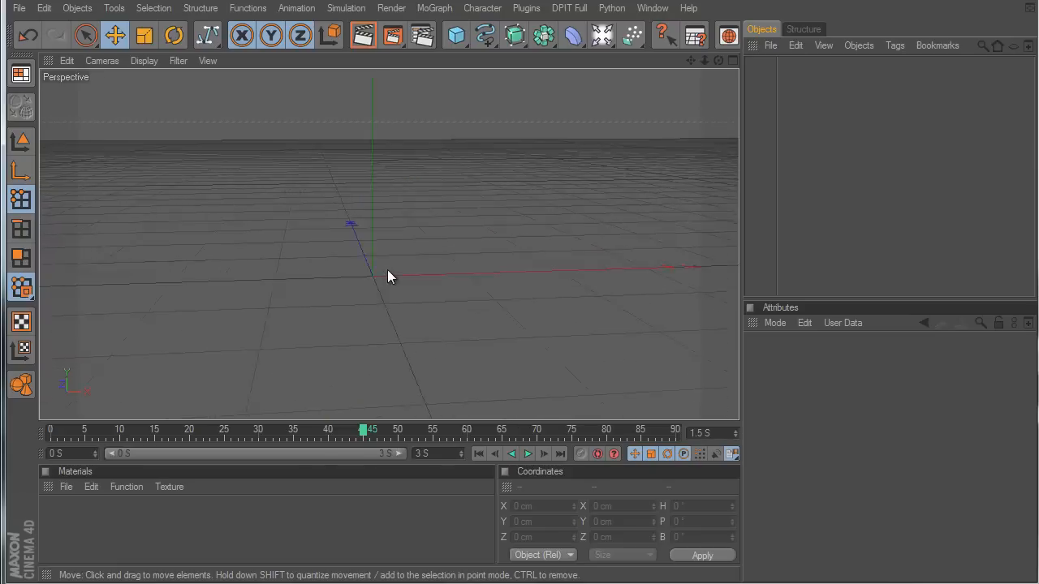
pyautogui.scroll(-5, 387, 269)
pyautogui.keyDown('alt'); pyautogui.moveTo(389, 271); pyautogui.dragTo(427, 288); pyautogui.keyUp('alt')
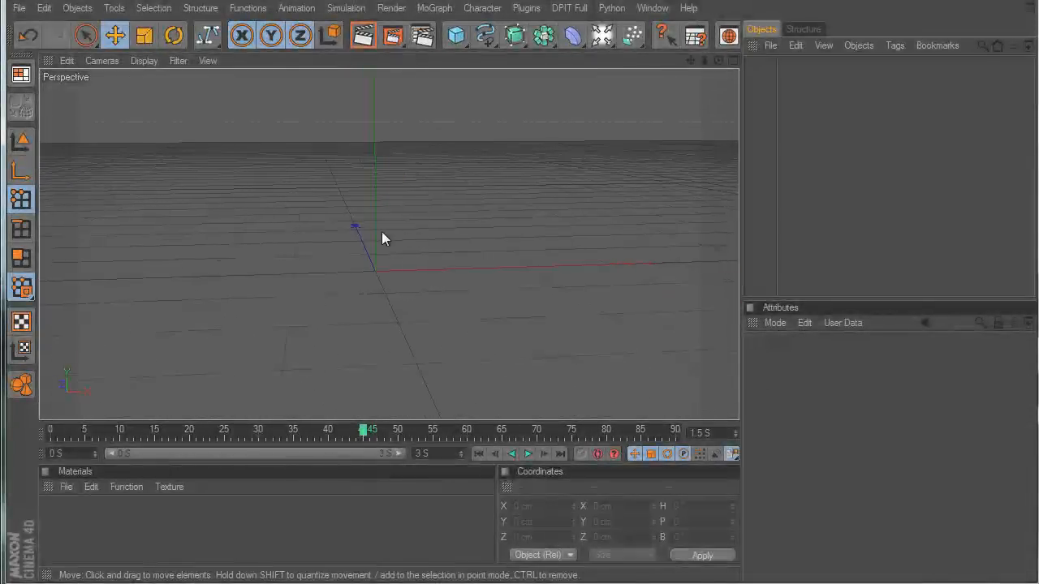
pyautogui.keyDown('alt'); pyautogui.moveTo(381, 232); pyautogui.dragTo(348, 225); pyautogui.keyUp('alt')
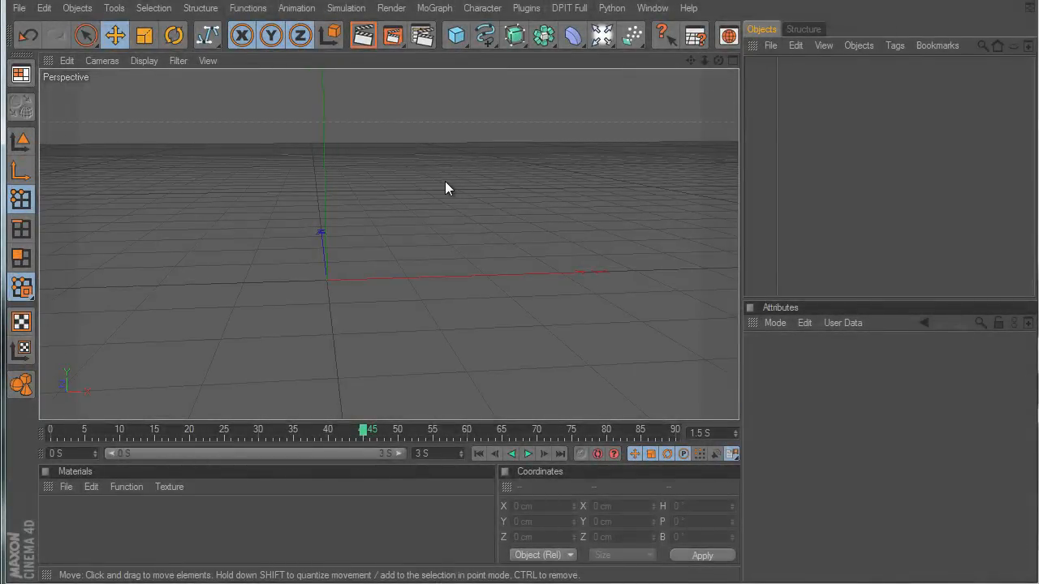
# Open the program preferences and examine the texture paths in the Files settings
pyautogui.click(44, 9)
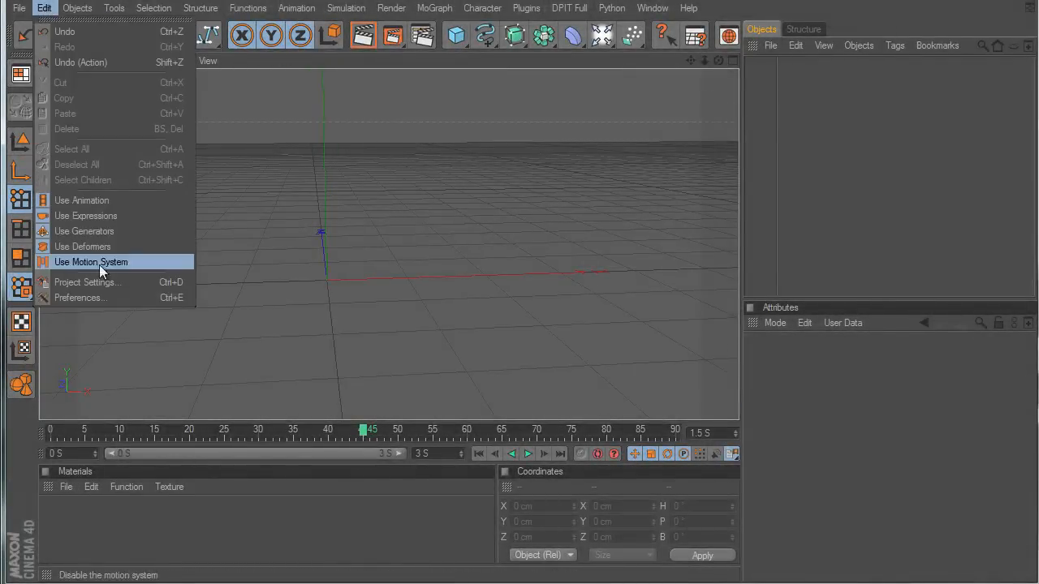
pyautogui.click(96, 298)
pyautogui.moveTo(283, 2); pyautogui.dragTo(605, 92)
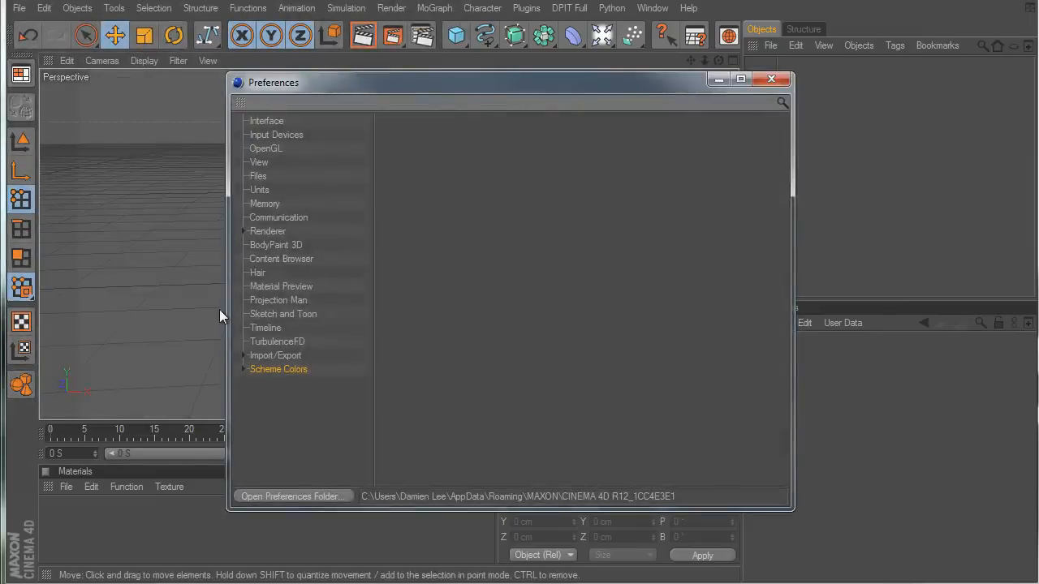
pyautogui.click(260, 177)
pyautogui.moveTo(444, 312); pyautogui.dragTo(418, 315)
pyautogui.moveTo(517, 331); pyautogui.dragTo(422, 330)
pyautogui.moveTo(543, 346); pyautogui.dragTo(382, 344)
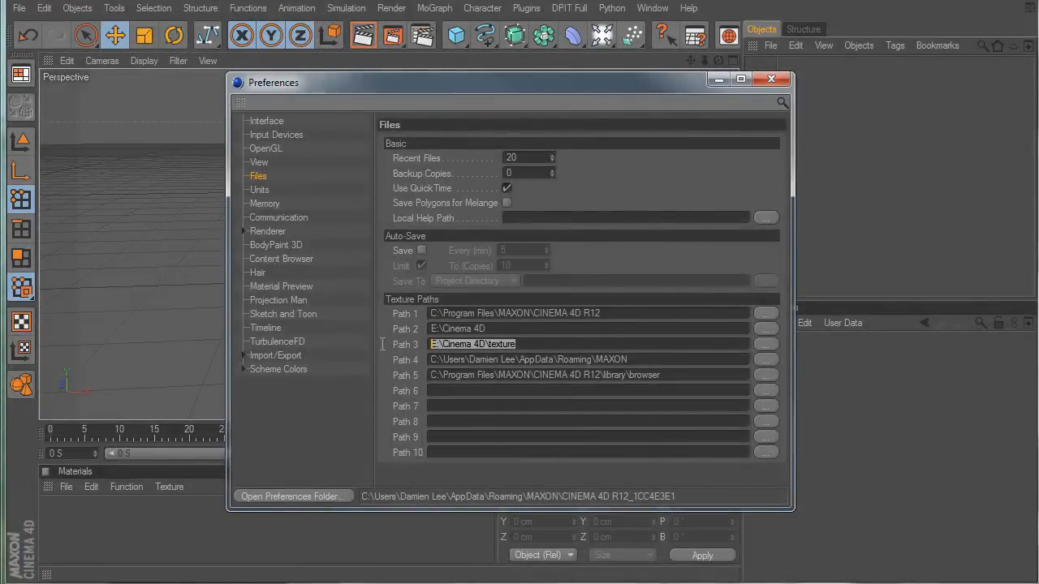
pyautogui.moveTo(641, 329); pyautogui.dragTo(422, 330)
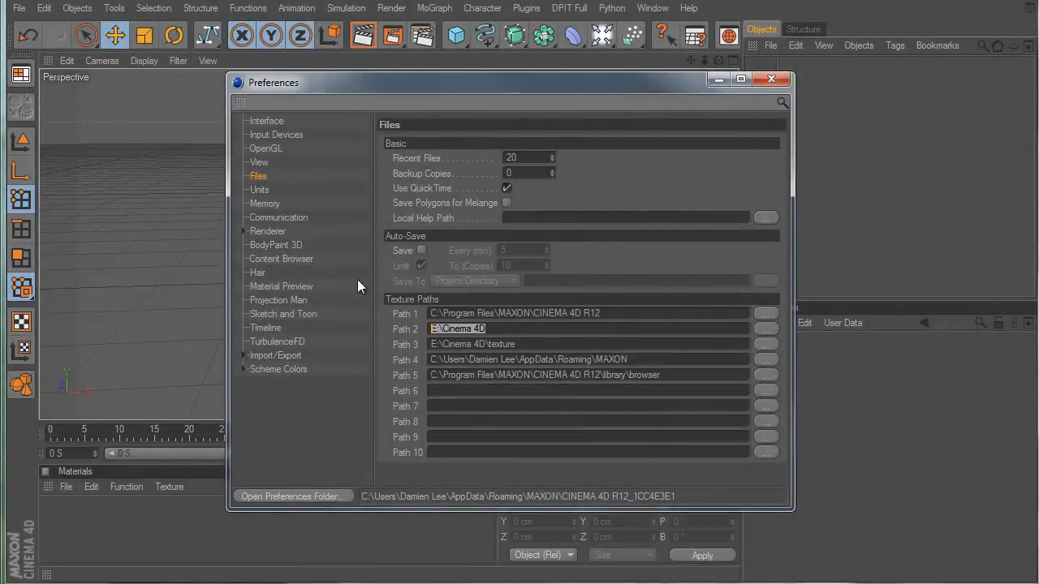
# Review the interface scheme options in the preferences with Dark kept as the scheme, and close the preferences
pyautogui.click(268, 121)
pyautogui.click(535, 156)
pyautogui.click(559, 175)
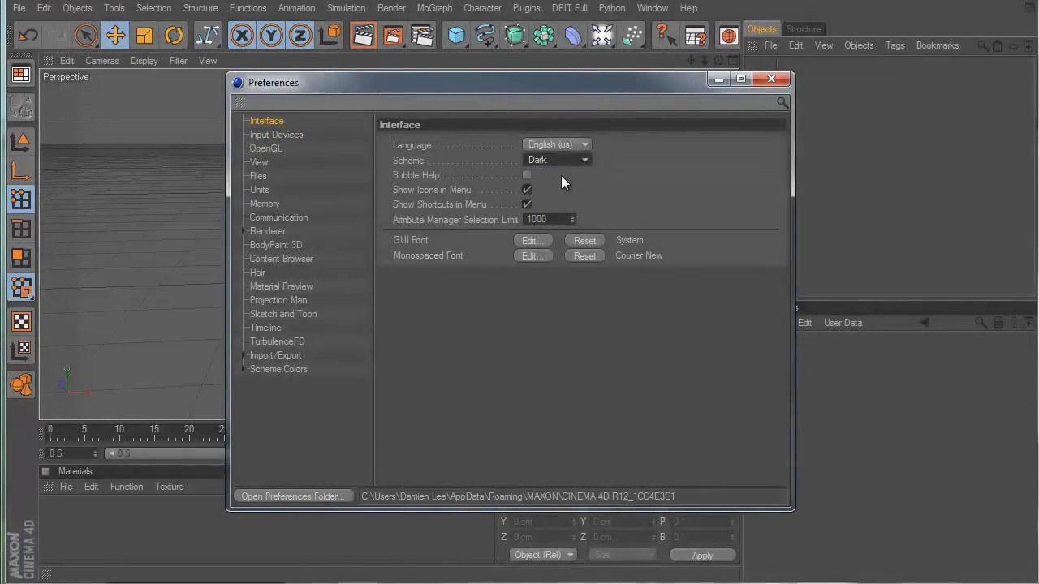
pyautogui.click(559, 159)
pyautogui.click(556, 191)
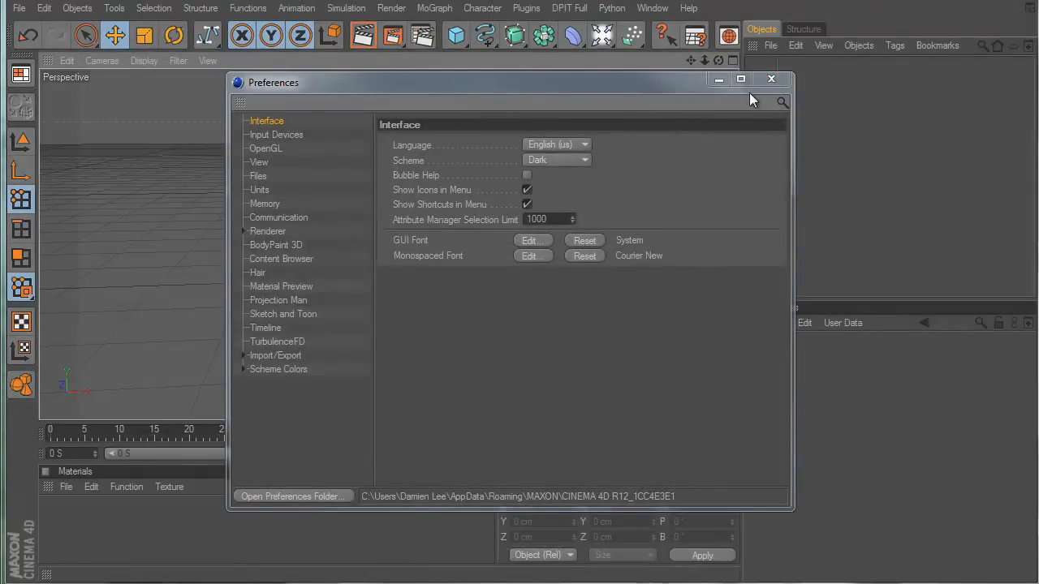
pyautogui.click(771, 79)
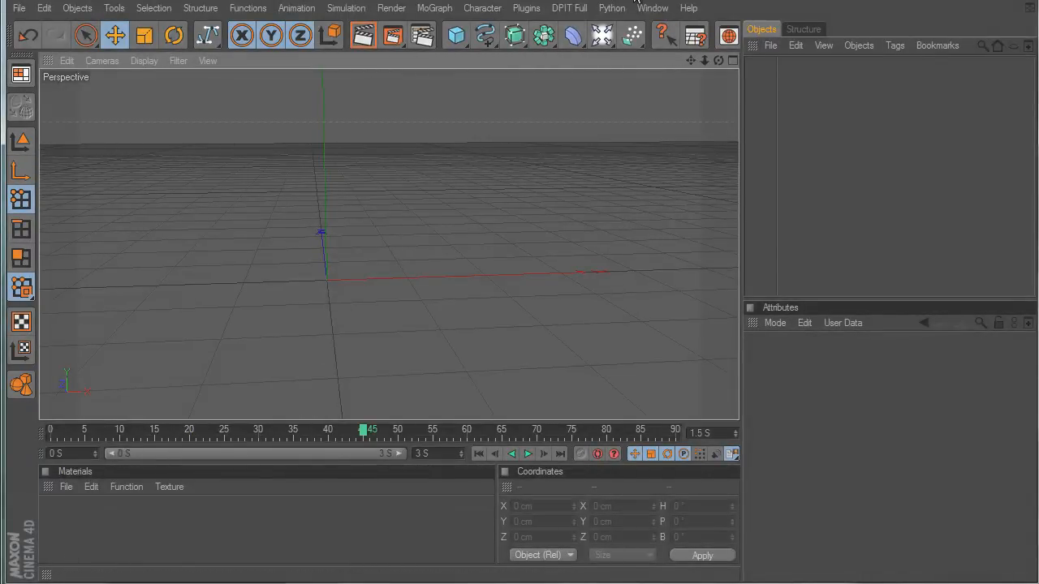
# Open the Command Manager, filter the commands by the name "ext", and close the manager
pyautogui.click(652, 10)
pyautogui.moveTo(669, 33)
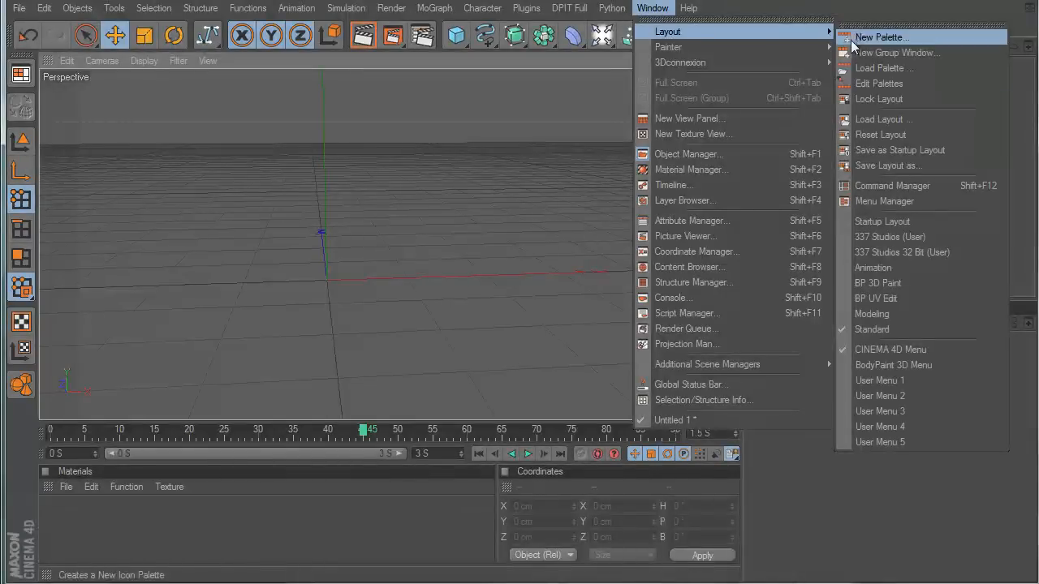
pyautogui.click(888, 190)
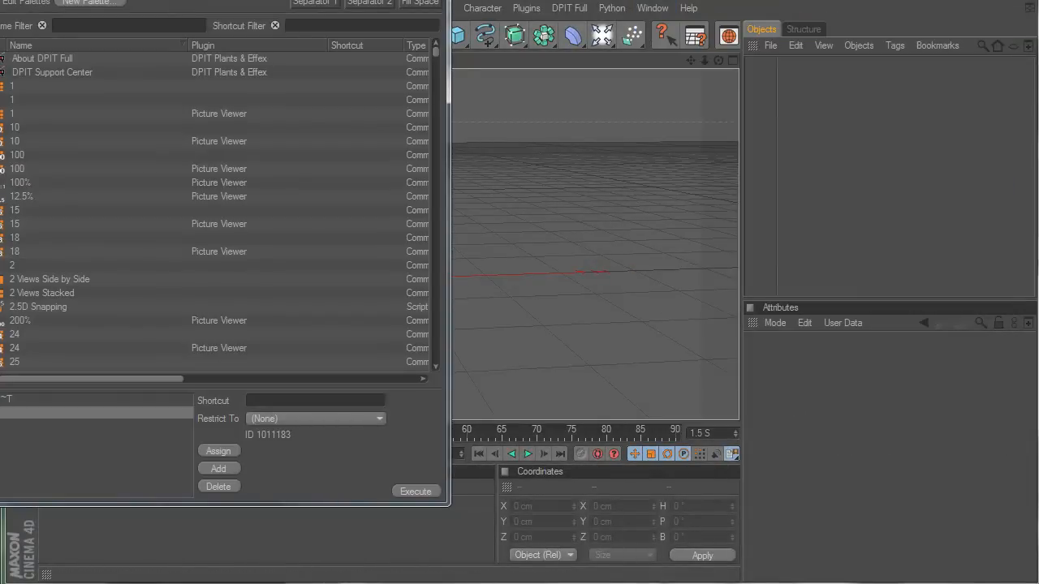
pyautogui.moveTo(309, 31); pyautogui.dragTo(617, 38)
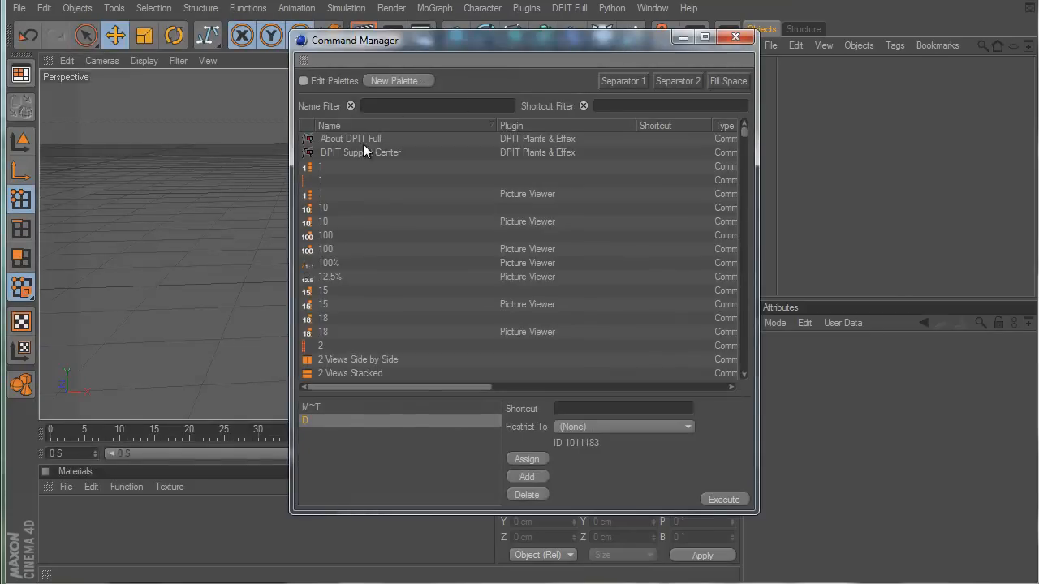
pyautogui.moveTo(325, 194); pyautogui.dragTo(443, 221)
pyautogui.click(449, 108)
pyautogui.write('ext')
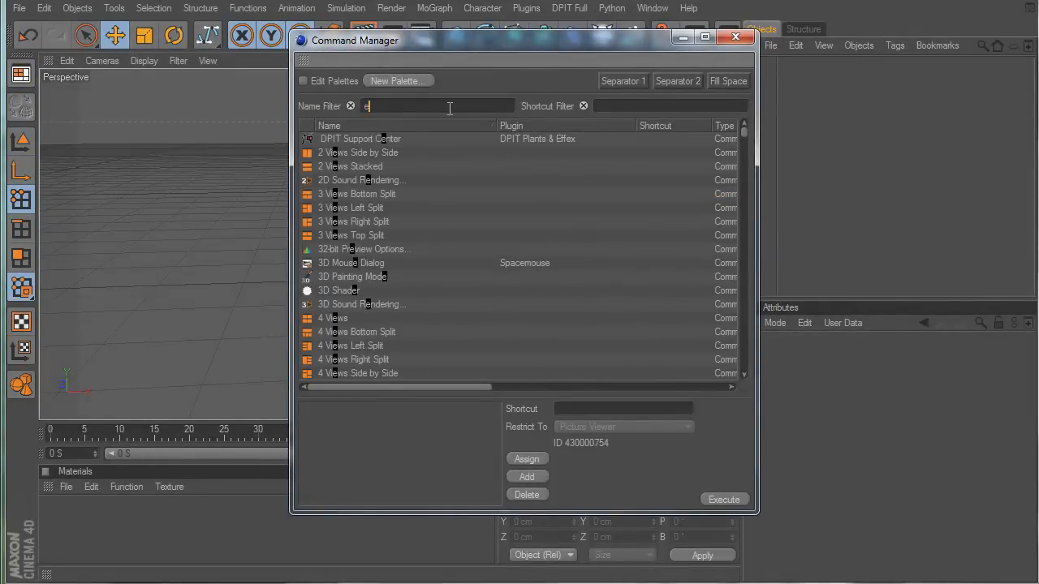
pyautogui.click(735, 36)
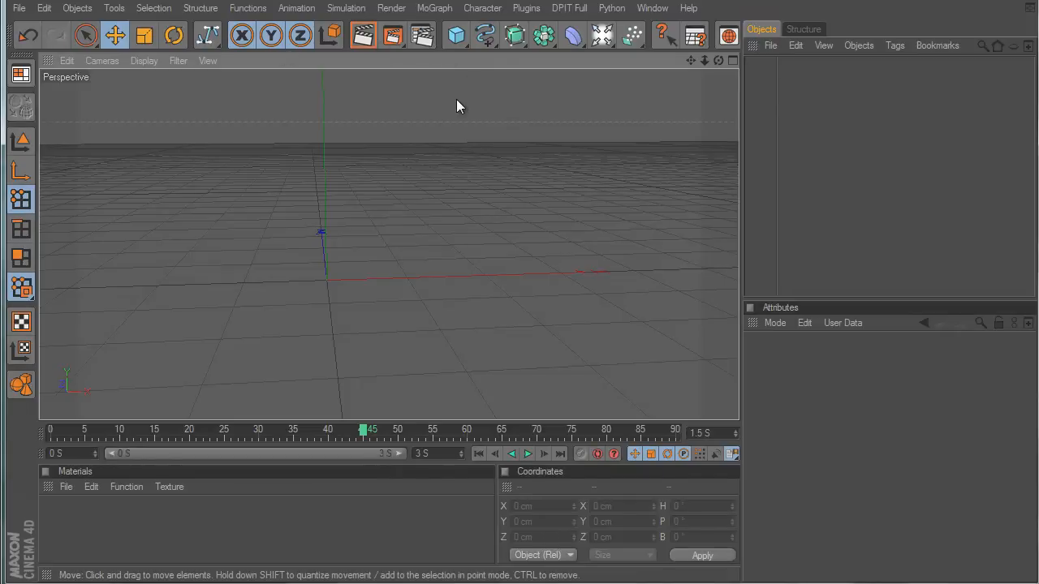
# Add a cube and a sphere primitive, and move the sphere along the X axis until it stands beside the cube
pyautogui.click(457, 34)
pyautogui.moveTo(457, 35); pyautogui.dragTo(592, 47)
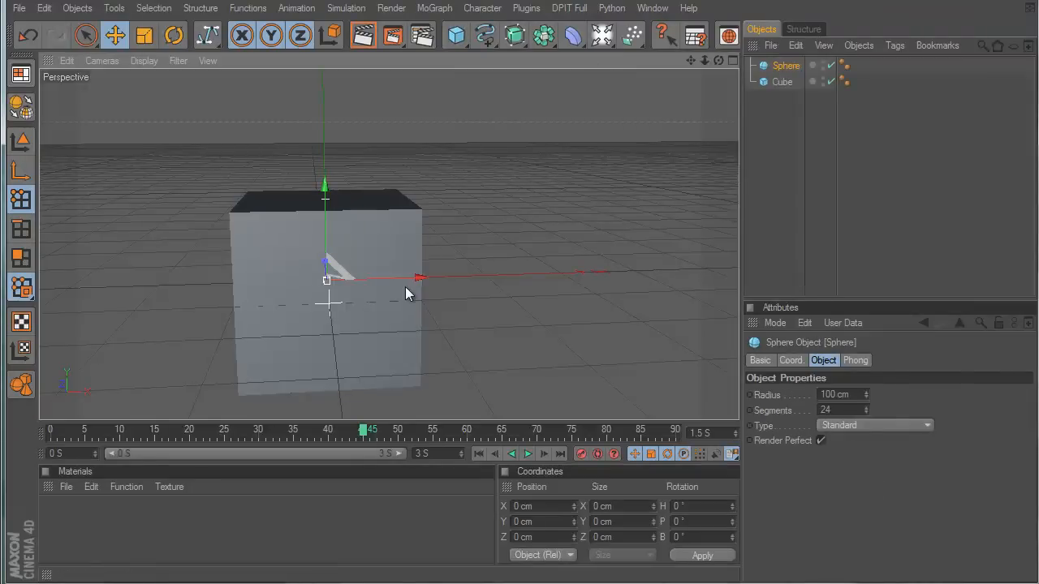
pyautogui.moveTo(405, 286); pyautogui.dragTo(628, 364)
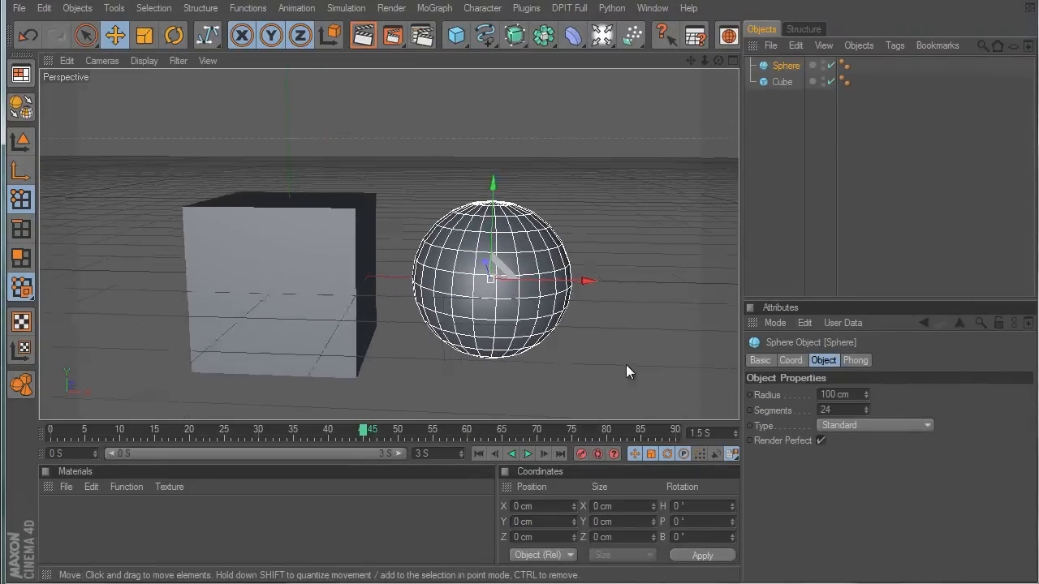
# Render the cube and sphere in the viewport and in the Picture Viewer, and close the Picture Viewer
pyautogui.click(364, 35)
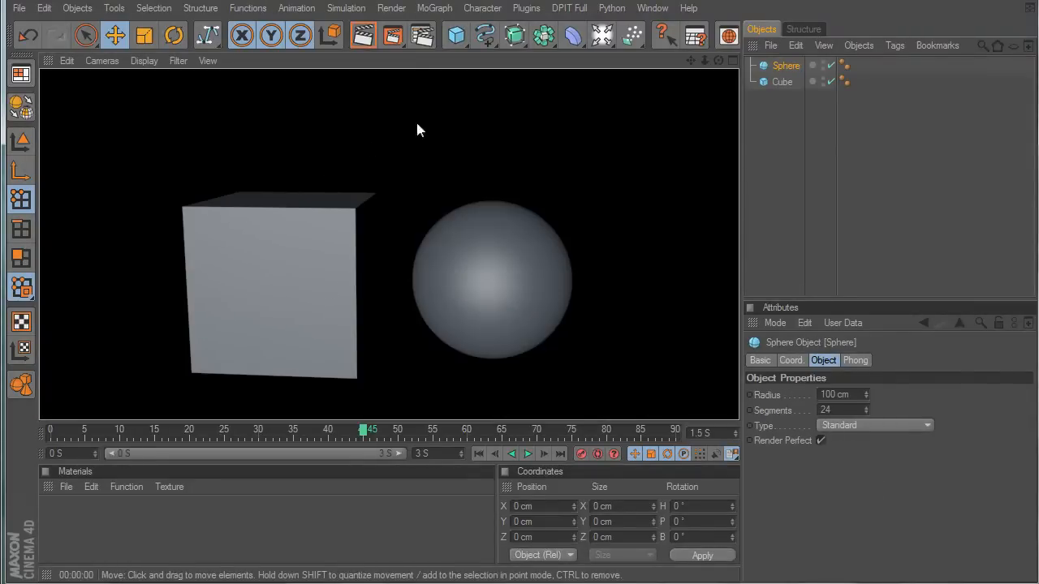
pyautogui.click(397, 34)
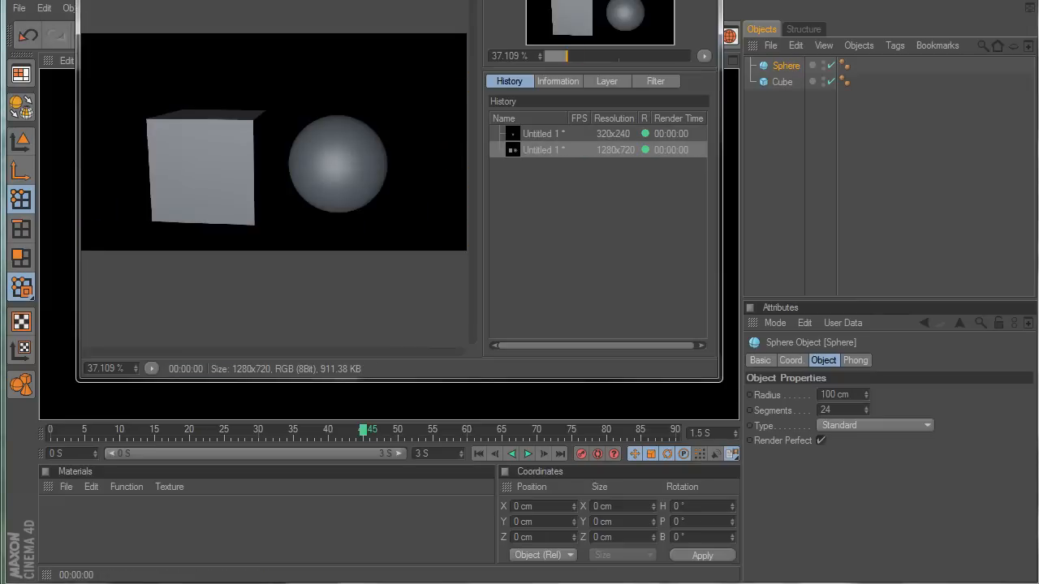
pyautogui.moveTo(388, 0); pyautogui.dragTo(462, 50)
pyautogui.click(770, 52)
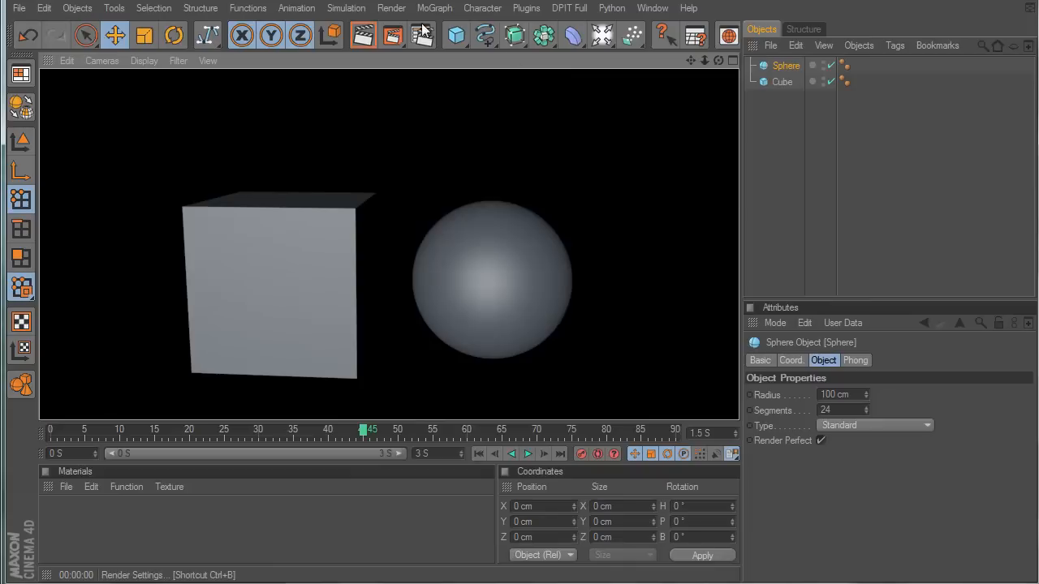
# Set the render engine to Software Preview in the general render settings and render the active view with it
pyautogui.click(422, 37)
pyautogui.moveTo(365, 0); pyautogui.dragTo(428, 44)
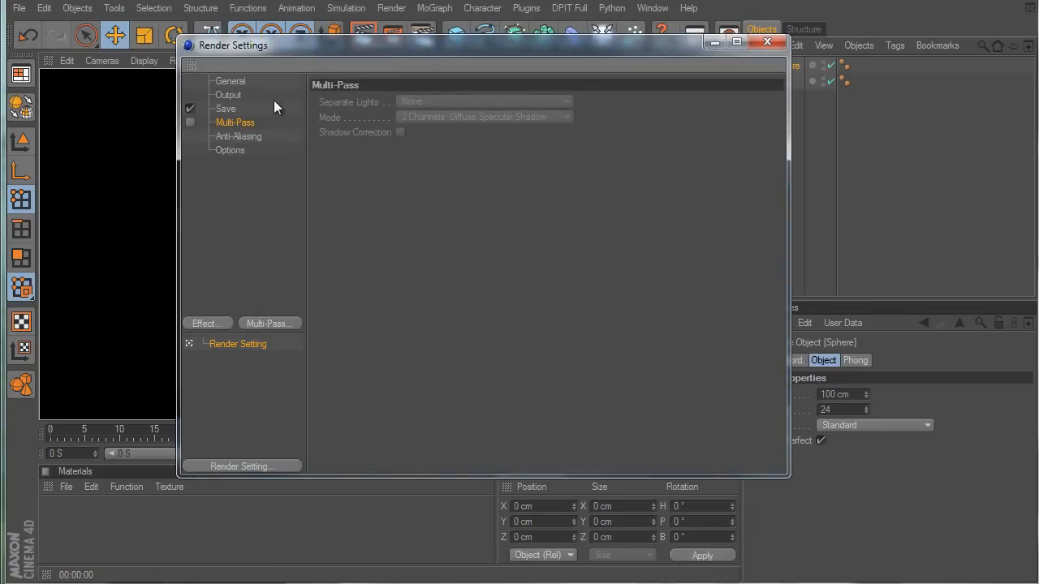
pyautogui.click(226, 83)
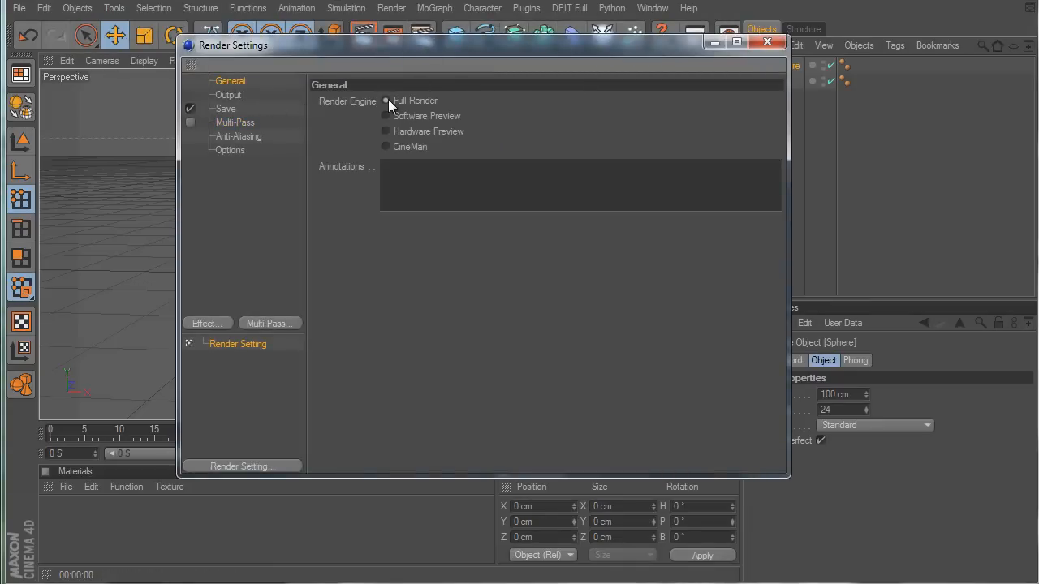
pyautogui.click(386, 116)
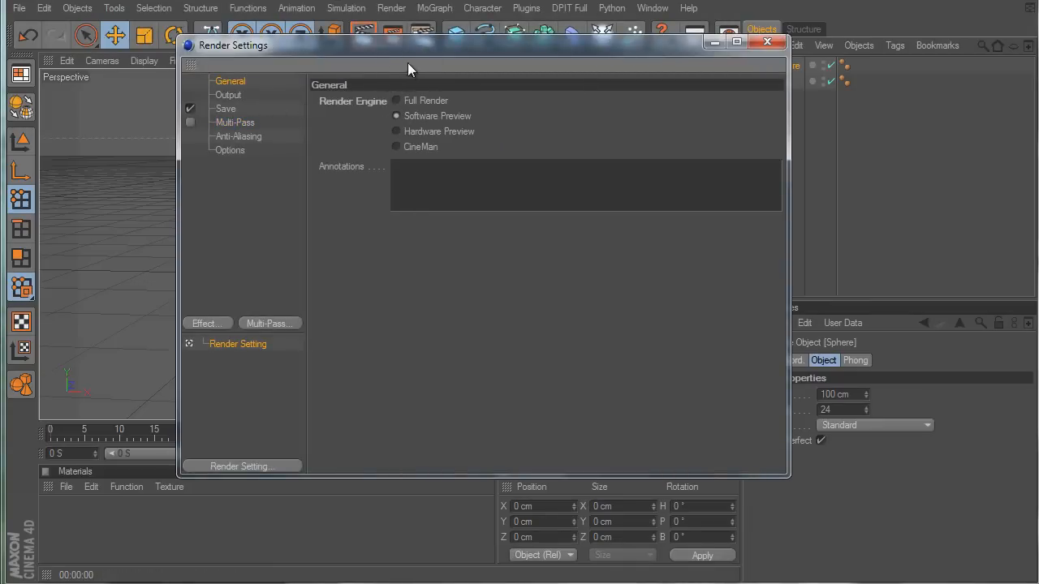
pyautogui.moveTo(408, 63); pyautogui.dragTo(512, 274)
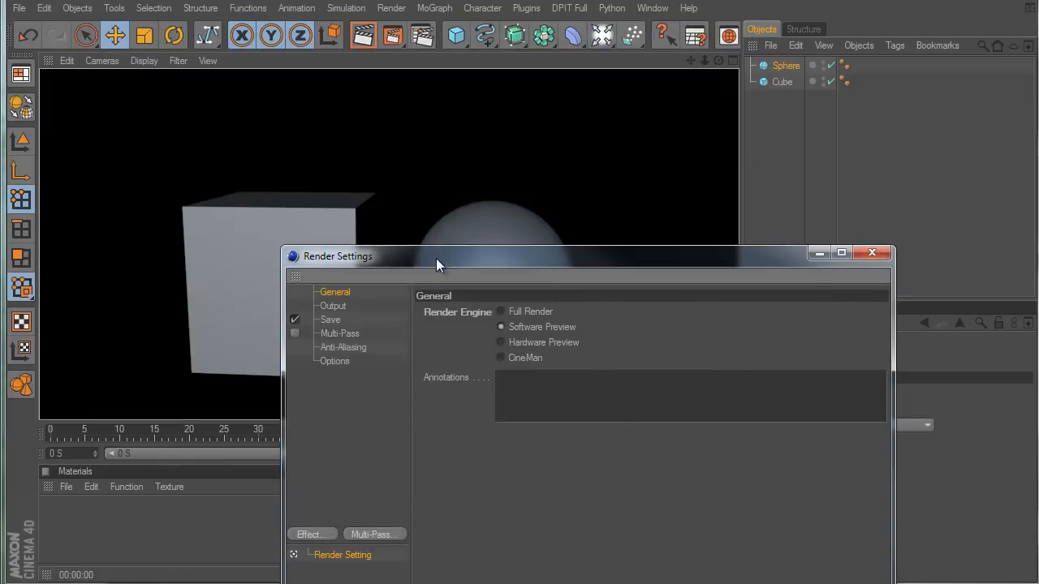
# Switch the render engine to Hardware Preview and render the active view again to compare
pyautogui.moveTo(436, 258); pyautogui.dragTo(382, 155)
pyautogui.click(478, 235)
pyautogui.moveTo(458, 171); pyautogui.dragTo(530, 362)
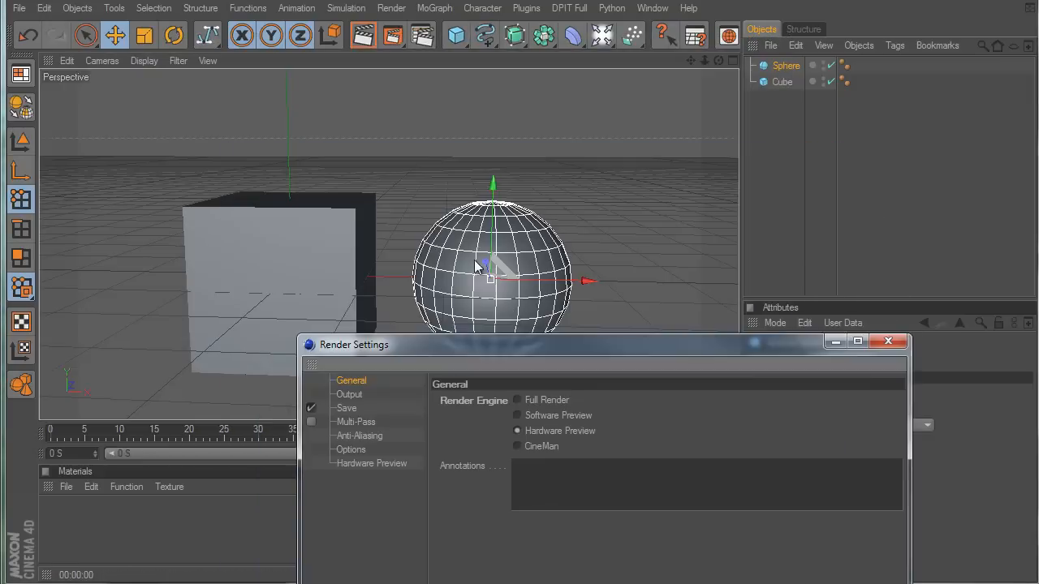
pyautogui.moveTo(651, 346); pyautogui.dragTo(423, 96)
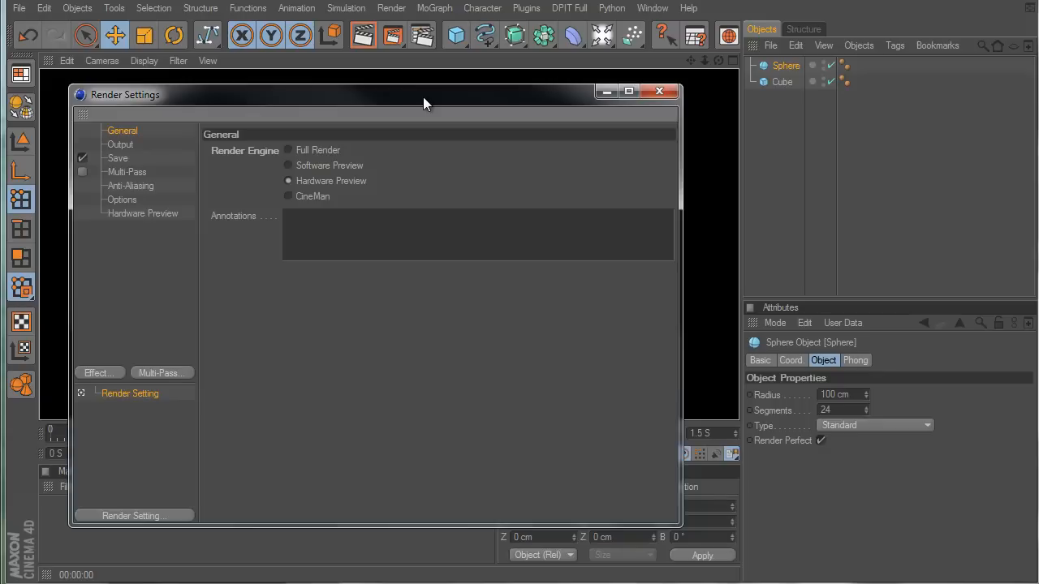
# Render the scene to the Picture Viewer with Hardware Preview, close the viewer, and set the render engine to Full Render
pyautogui.hotkey('shift', 'r')
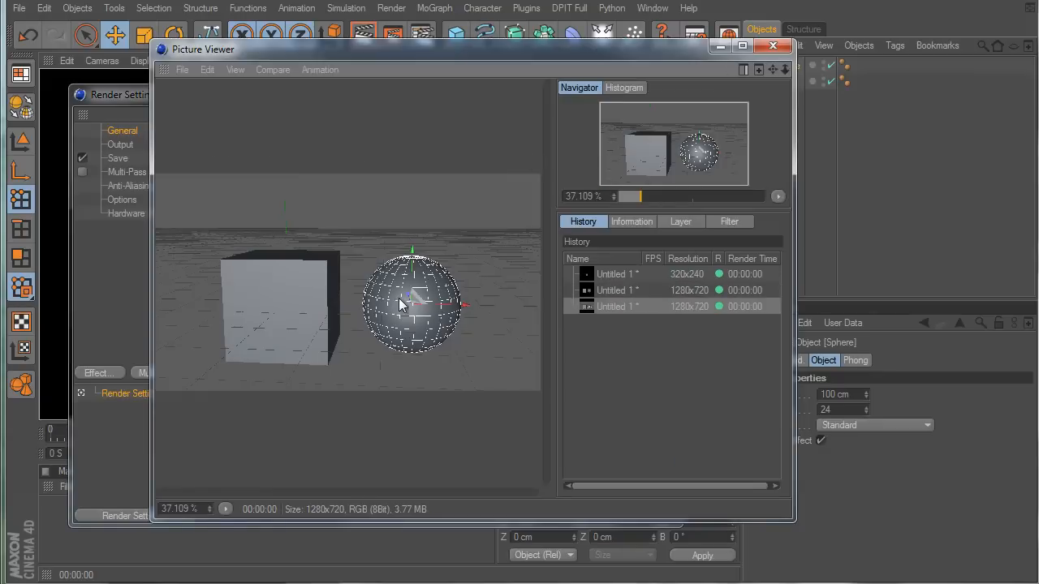
pyautogui.click(774, 46)
pyautogui.click(312, 195)
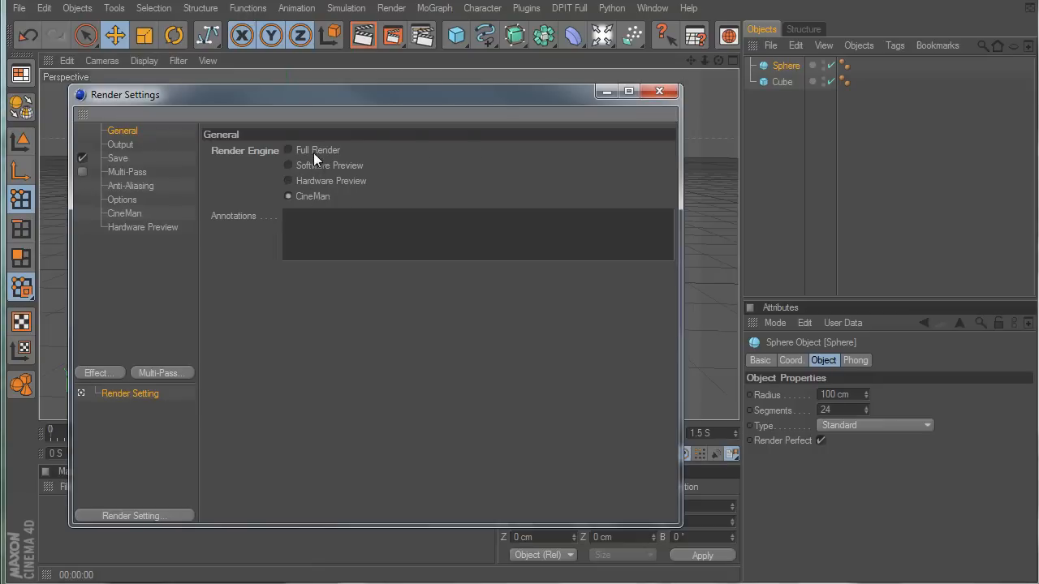
pyautogui.click(313, 151)
pyautogui.moveTo(343, 100); pyautogui.dragTo(420, 95)
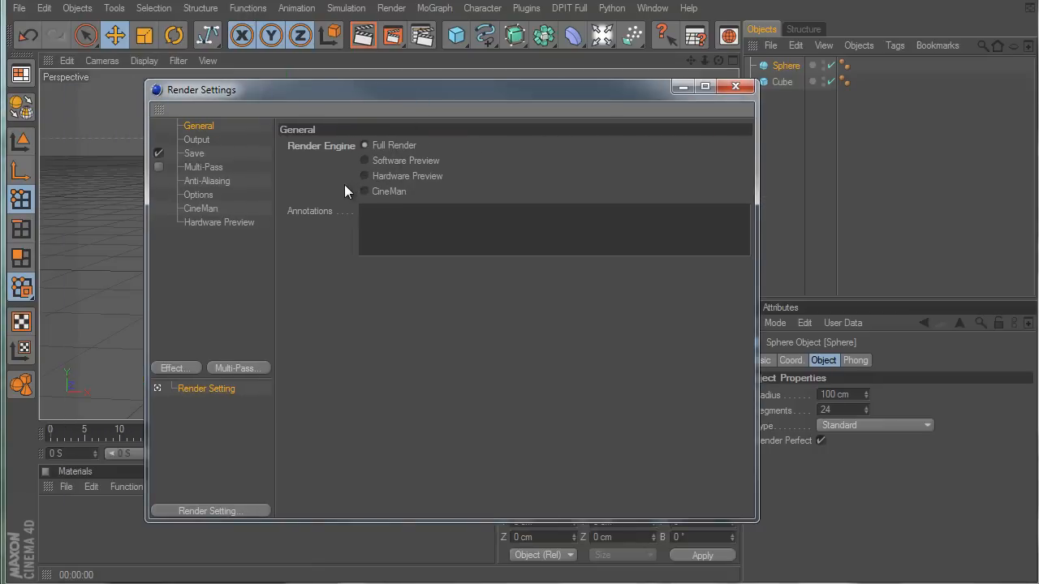
# Look over the Output render settings, including the Film/Video presets, the frame rate and the film aspect options
pyautogui.click(202, 141)
pyautogui.click(301, 142)
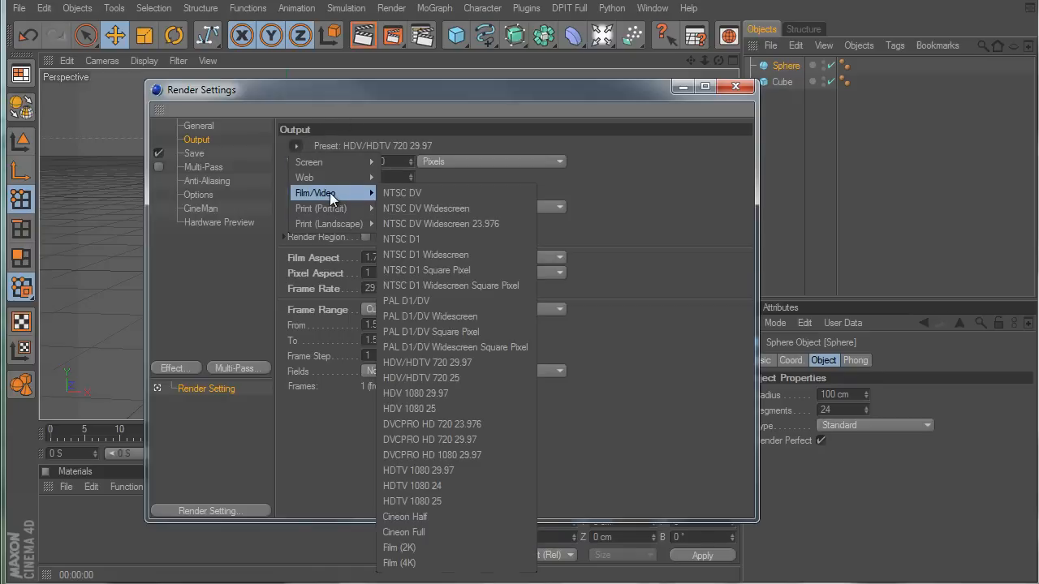
pyautogui.click(500, 135)
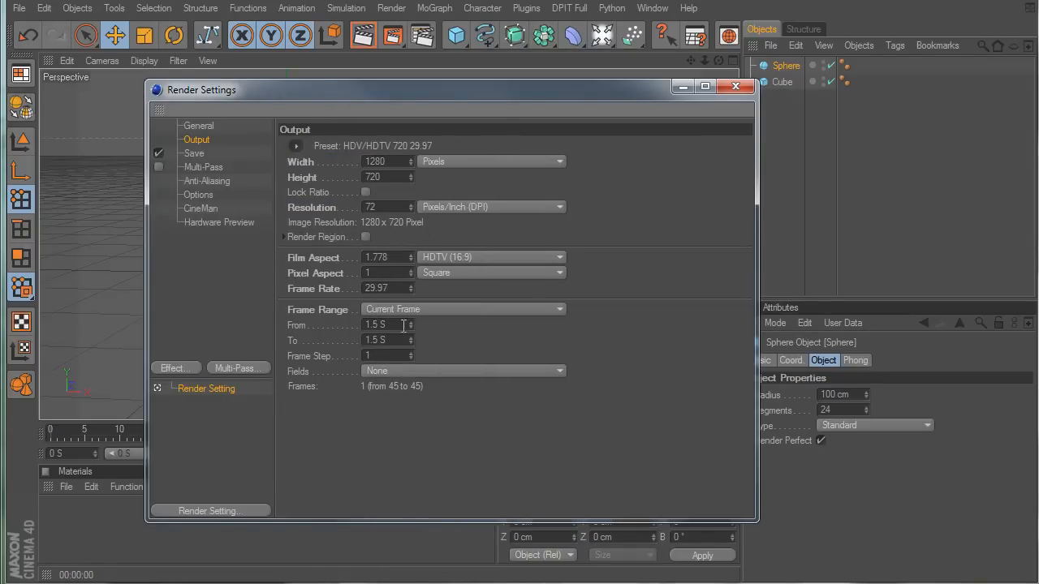
pyautogui.moveTo(397, 288); pyautogui.dragTo(289, 297)
pyautogui.moveTo(526, 84); pyautogui.dragTo(549, 55)
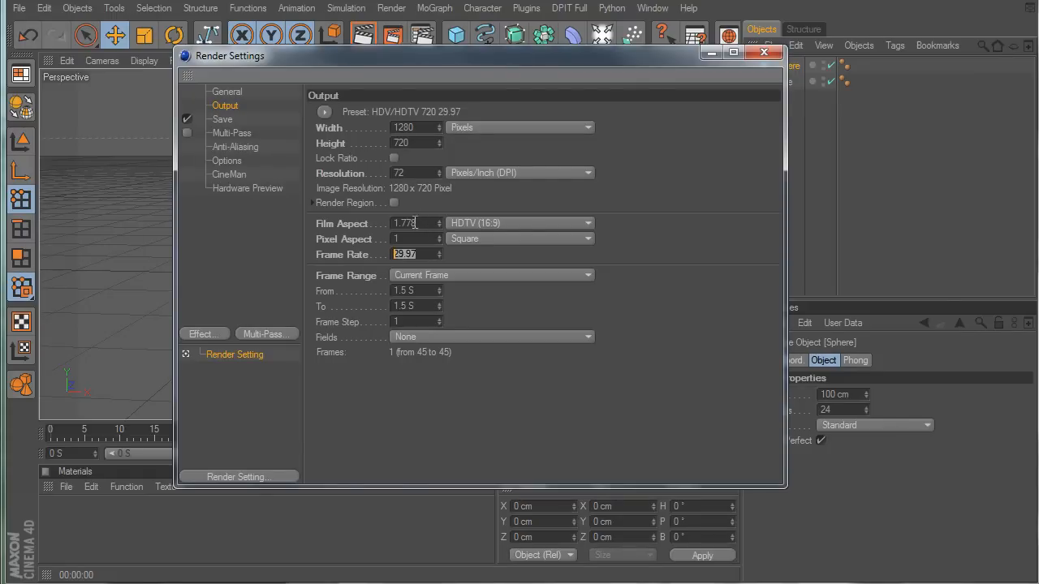
pyautogui.click(475, 223)
pyautogui.click(607, 268)
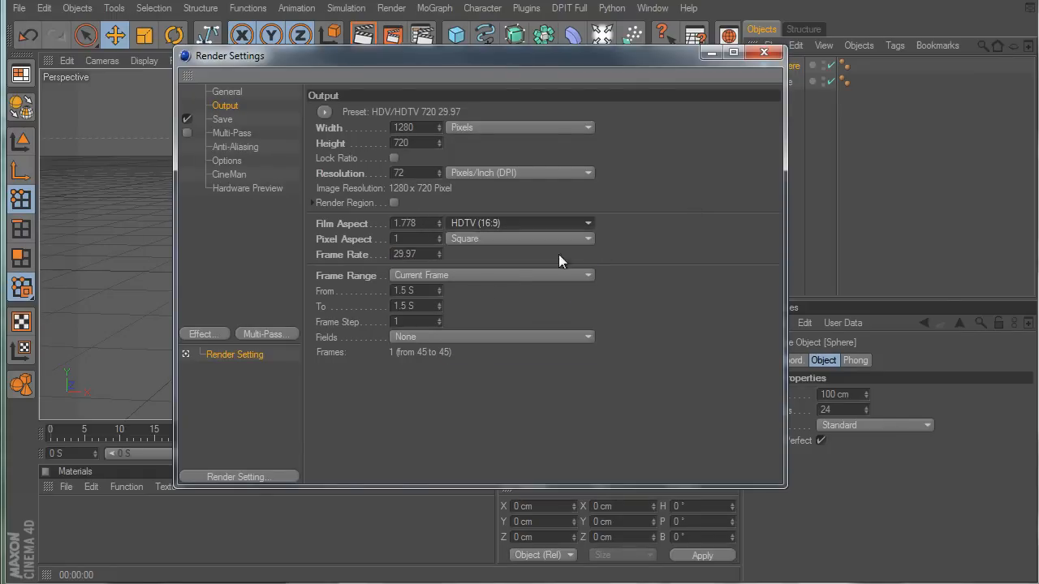
# Examine the frame range choices in the Output settings, keeping Current Frame selected
pyautogui.click(437, 277)
pyautogui.click(428, 304)
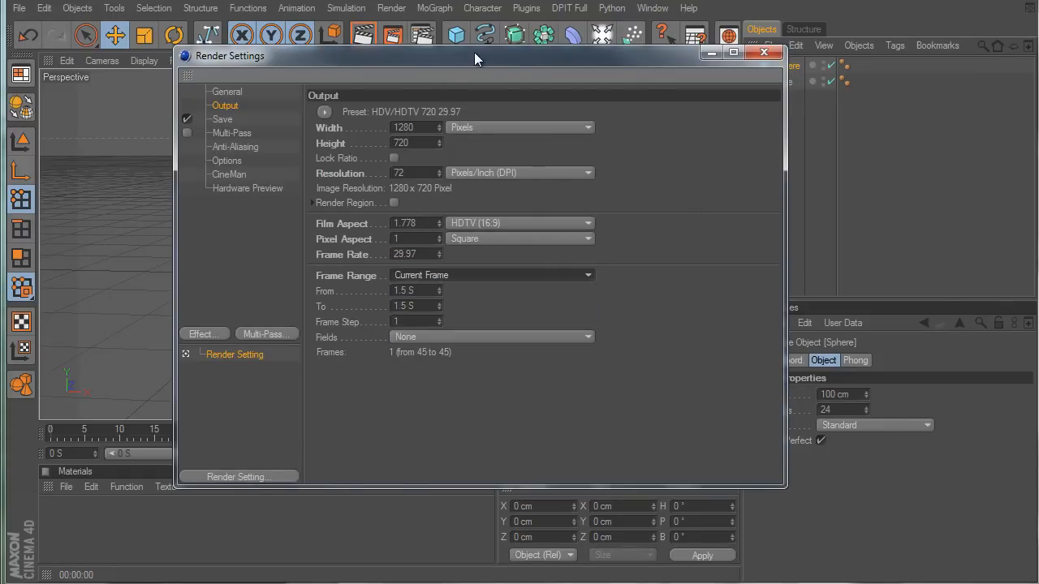
pyautogui.click(424, 276)
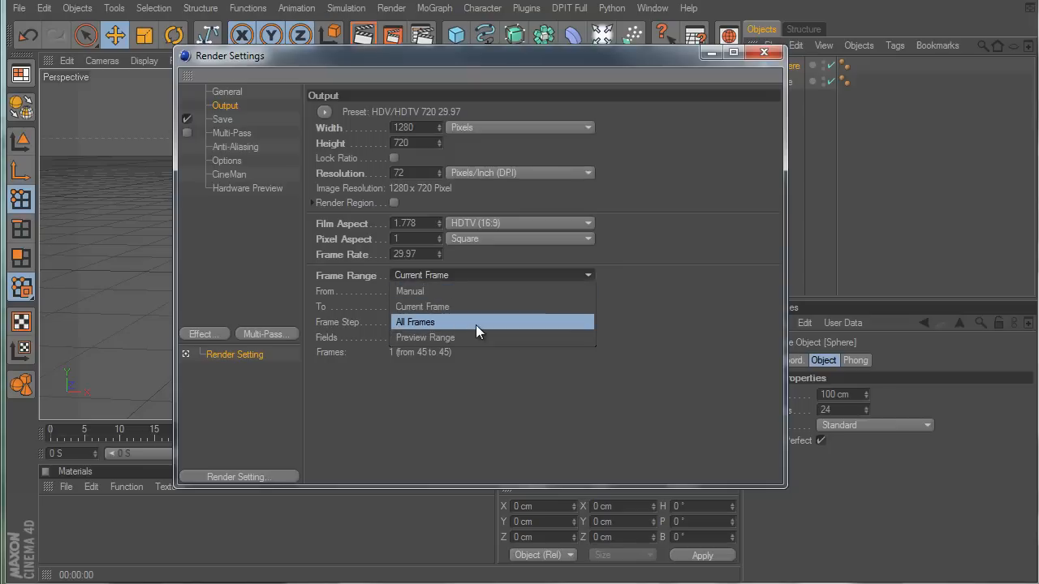
pyautogui.click(674, 188)
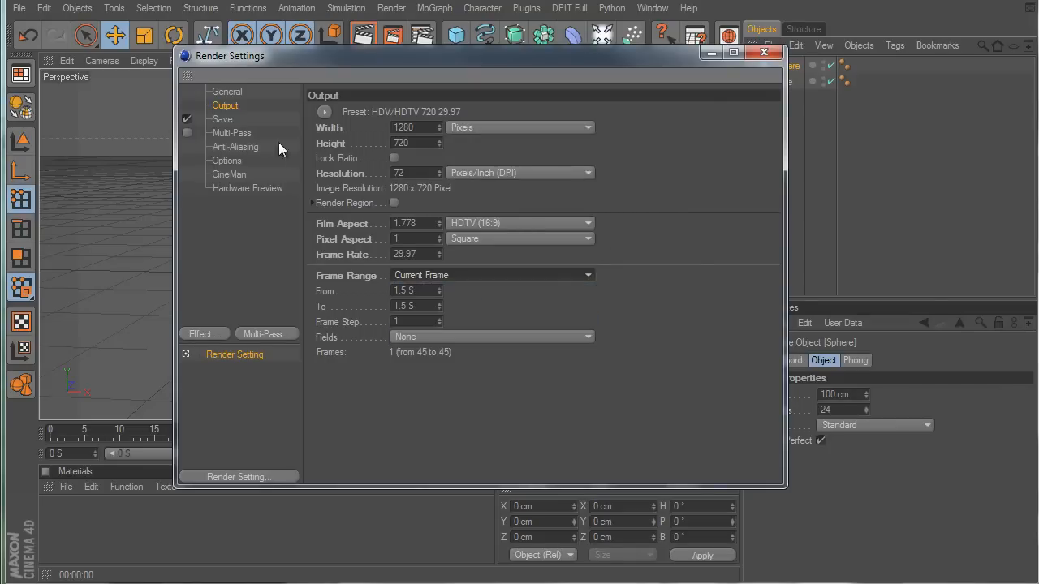
# Review the image format and bit depth options in the Save render settings
pyautogui.click(223, 120)
pyautogui.click(487, 156)
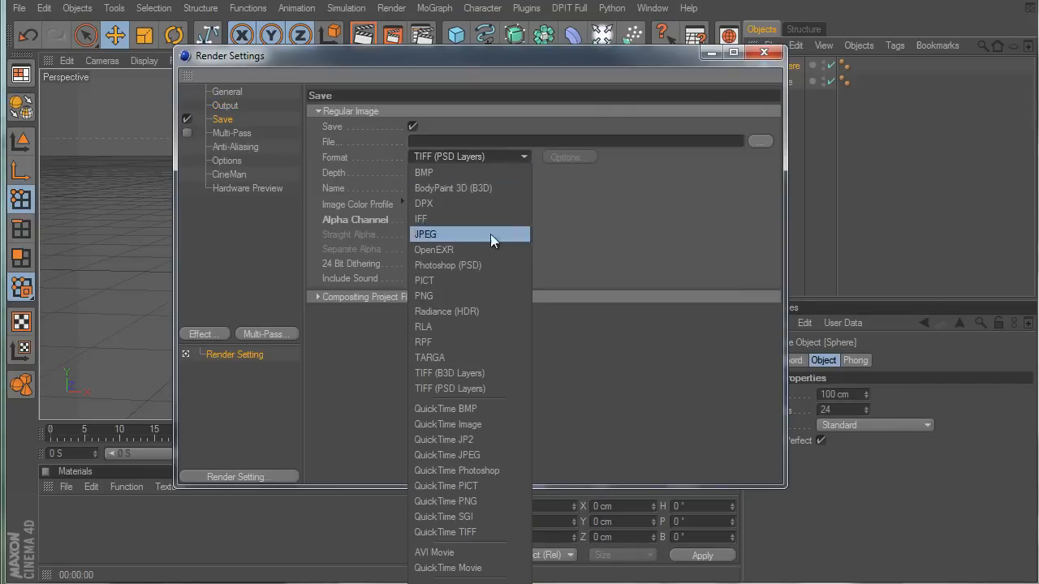
pyautogui.click(603, 183)
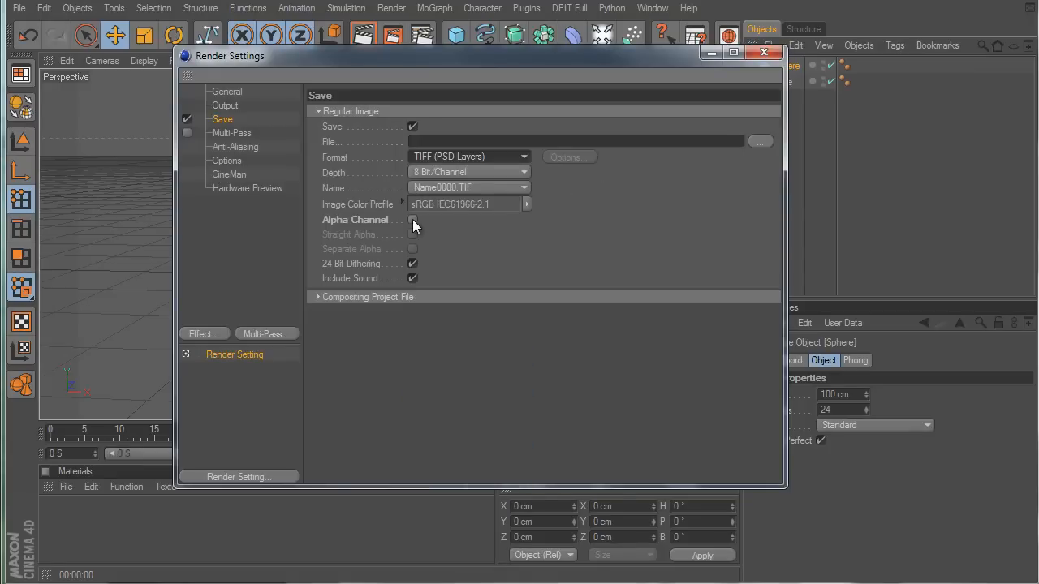
pyautogui.click(455, 172)
pyautogui.click(554, 184)
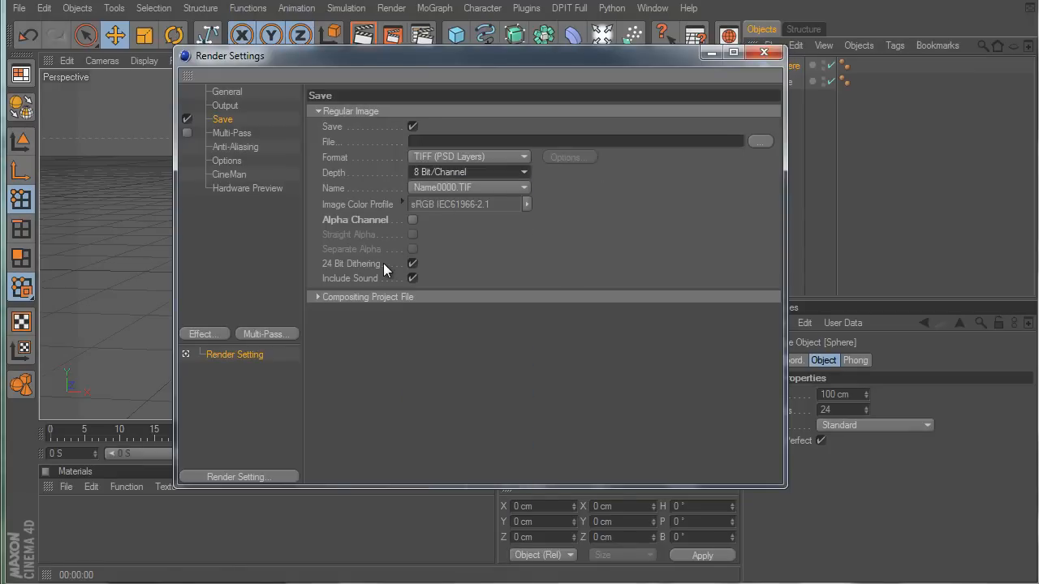
# Review the Multi-Pass render settings and the list of channels that can be added as passes
pyautogui.click(233, 133)
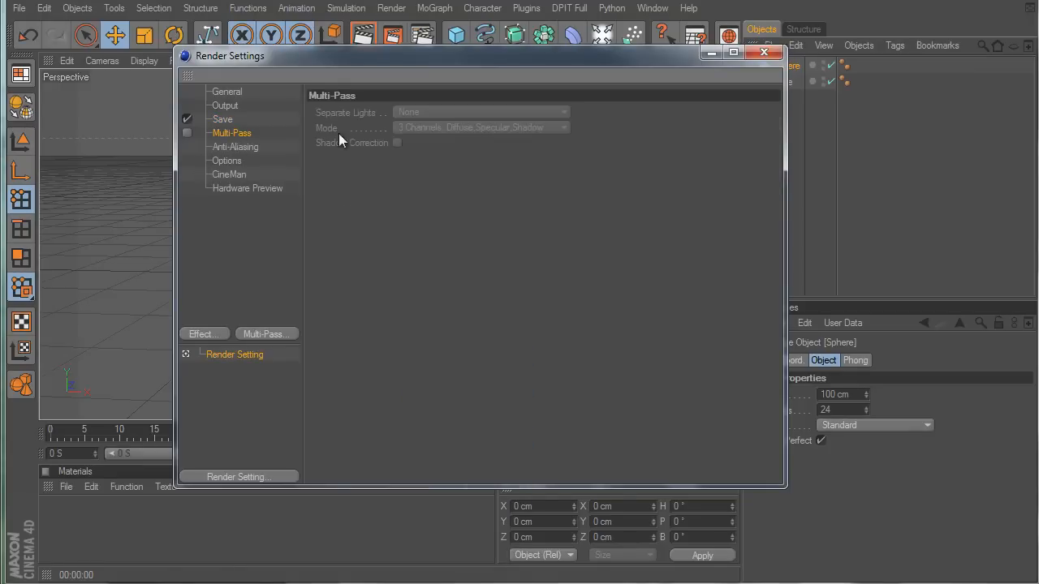
pyautogui.click(256, 333)
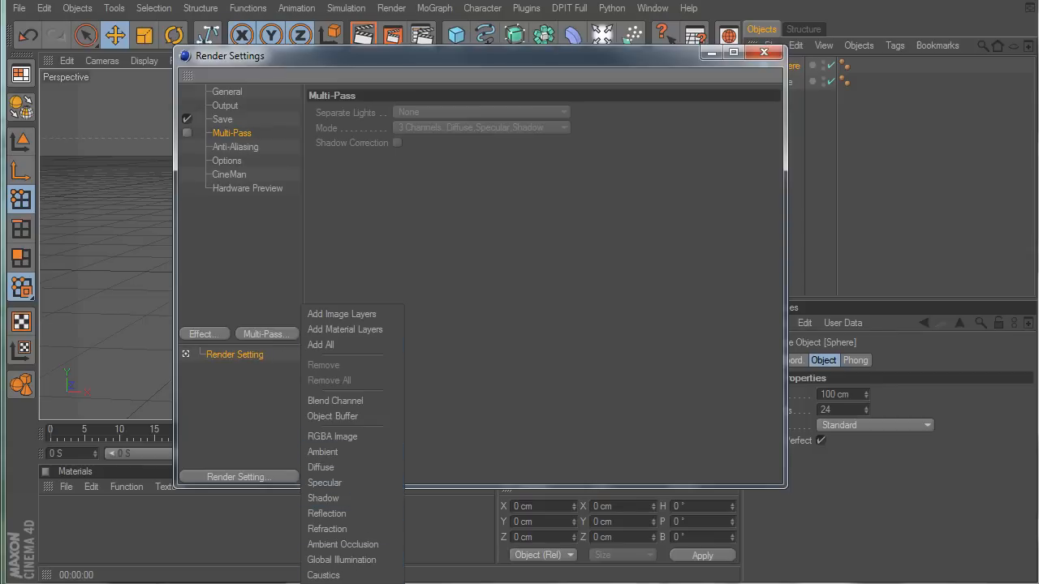
pyautogui.click(324, 182)
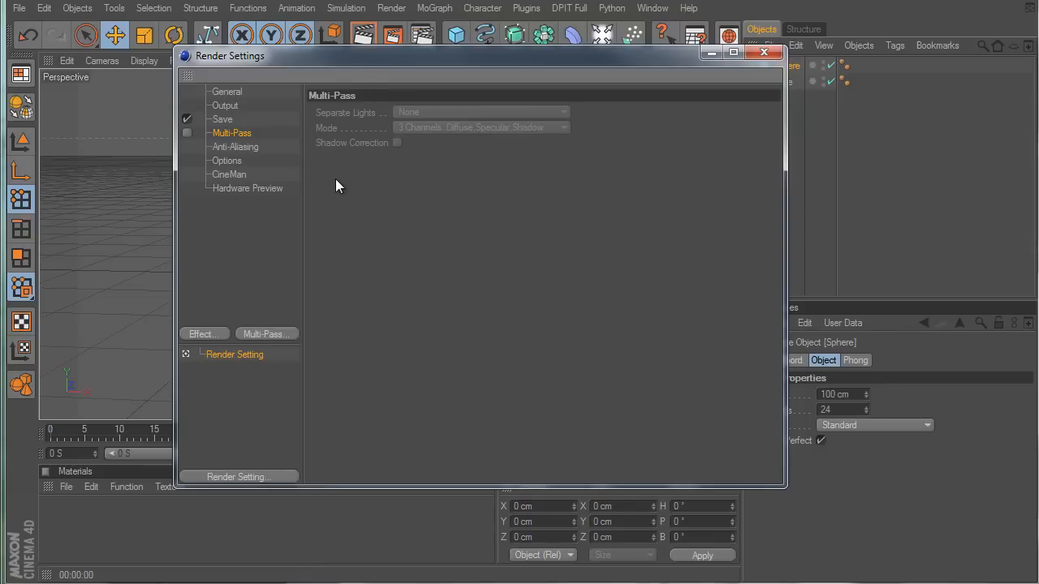
# Set the anti-aliasing mode to Best in the render settings
pyautogui.click(241, 145)
pyautogui.click(453, 111)
pyautogui.click(457, 159)
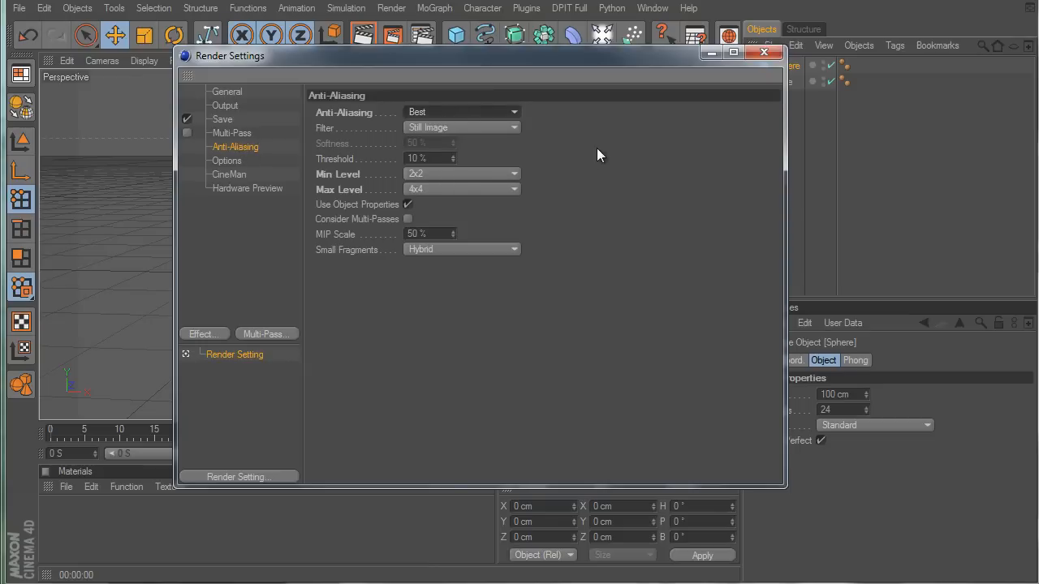
pyautogui.click(478, 111)
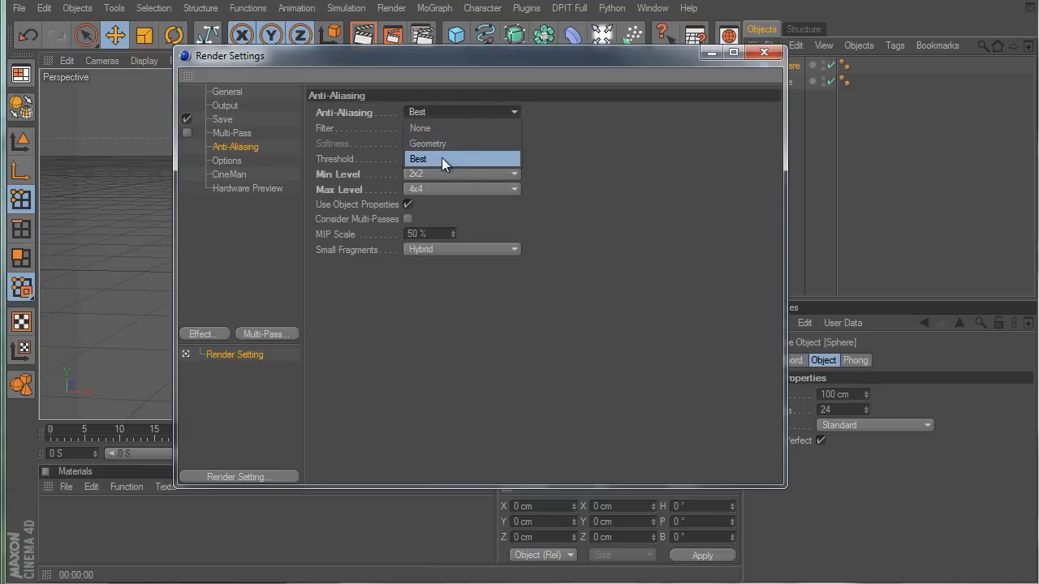
pyautogui.click(442, 158)
# Look over the render Options and delete the CineMan and Hardware Preview entries from the render settings
pyautogui.click(232, 163)
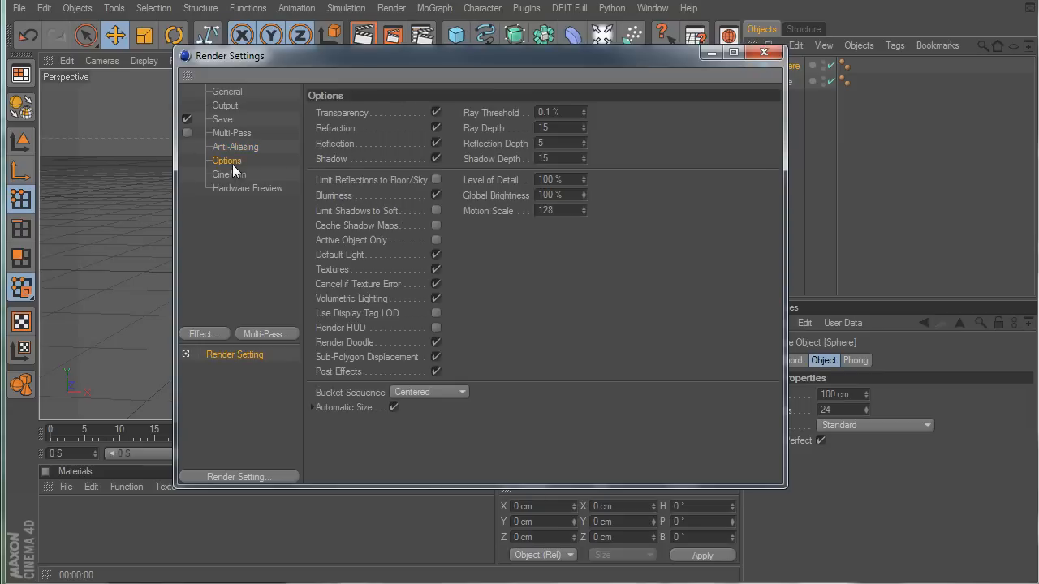
pyautogui.click(230, 174)
pyautogui.click(232, 94)
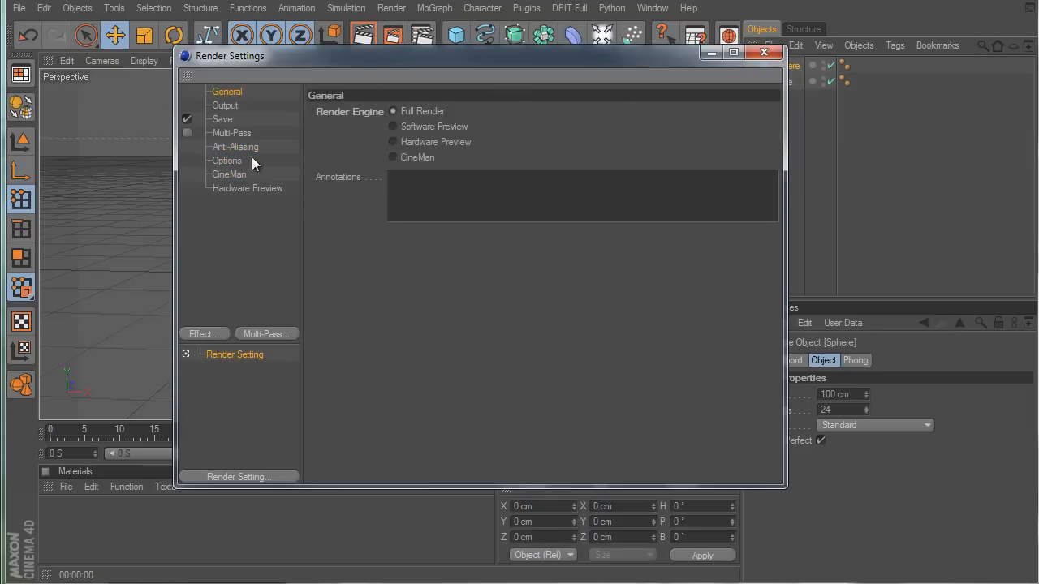
pyautogui.click(233, 175)
pyautogui.press('Delete')
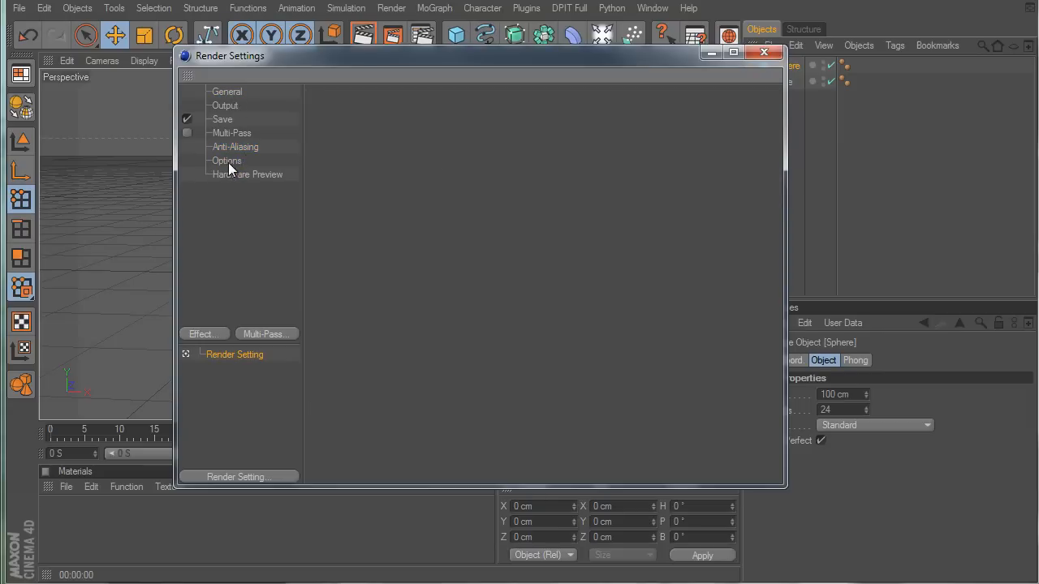
pyautogui.click(228, 161)
pyautogui.click(247, 175)
pyautogui.press('Delete')
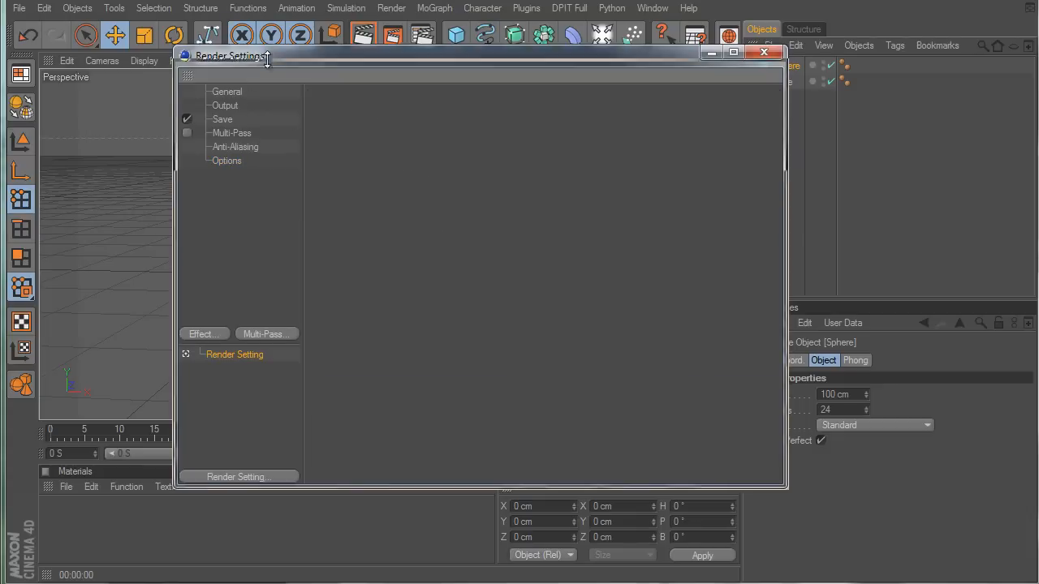
# Add the Ambient Occlusion effect to the render settings and render the active view with it
pyautogui.moveTo(262, 53); pyautogui.dragTo(329, 19)
pyautogui.click(218, 278)
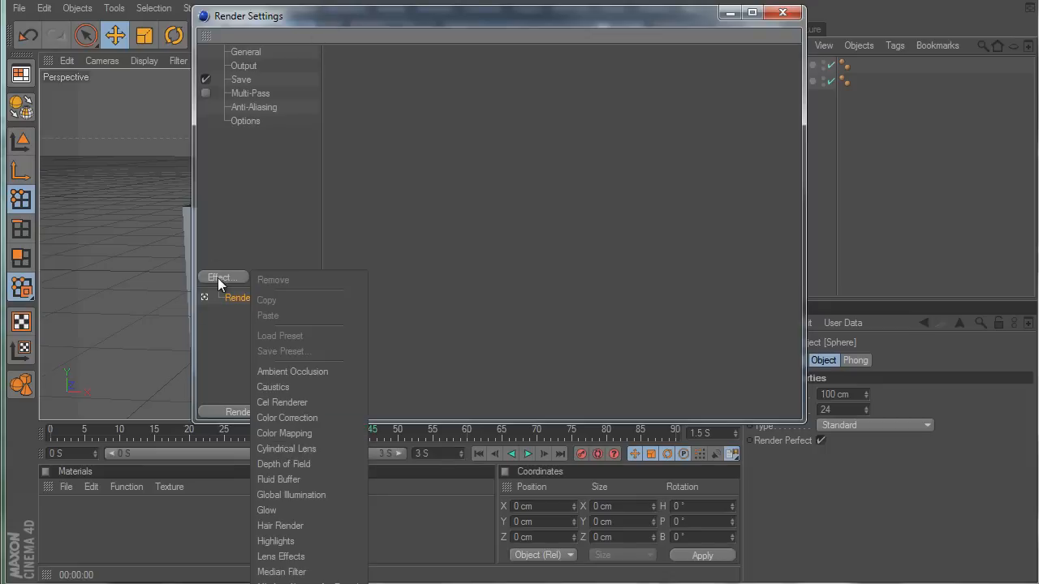
pyautogui.click(286, 366)
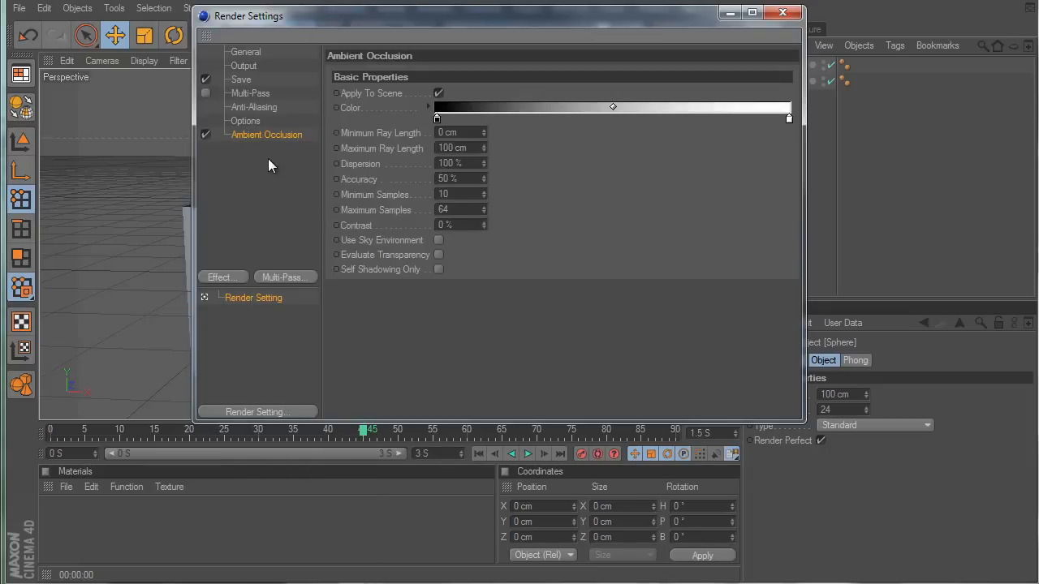
pyautogui.moveTo(216, 8); pyautogui.dragTo(474, 11)
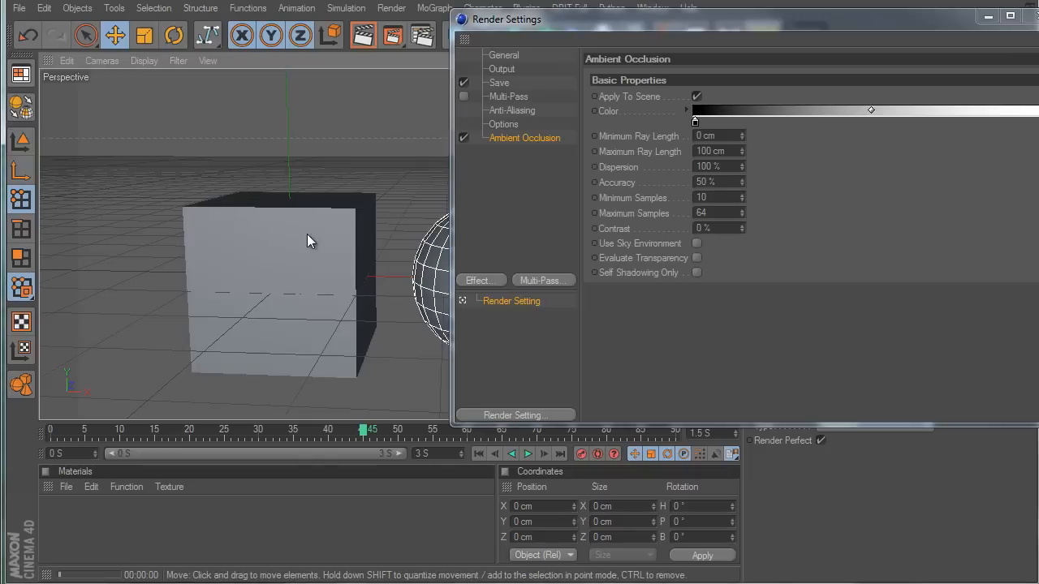
pyautogui.hotkey('ctrl', 'r')
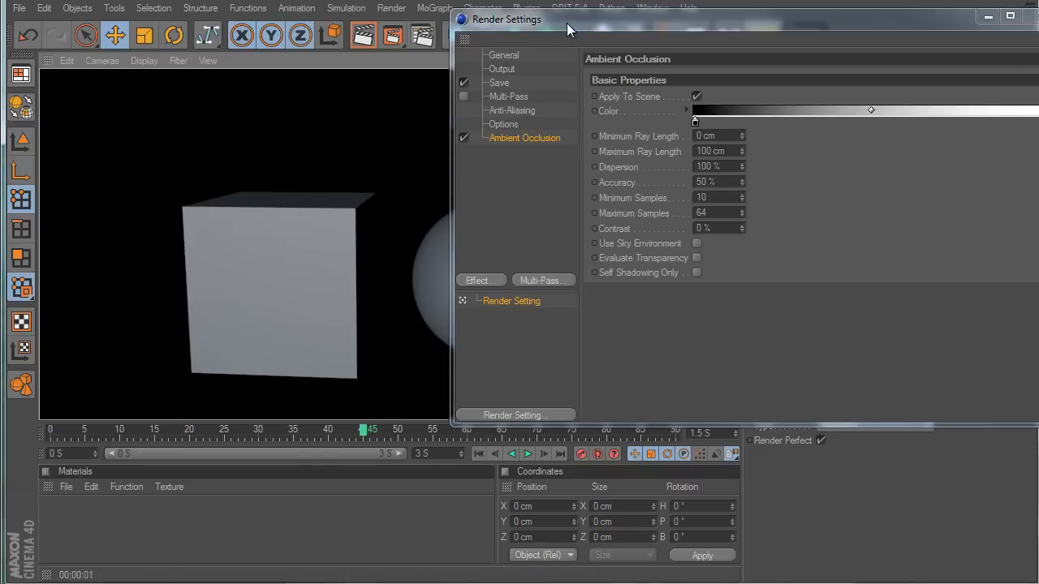
# Browse the list of other available render effects and close the render settings
pyautogui.moveTo(566, 22); pyautogui.dragTo(284, 0)
pyautogui.click(206, 217)
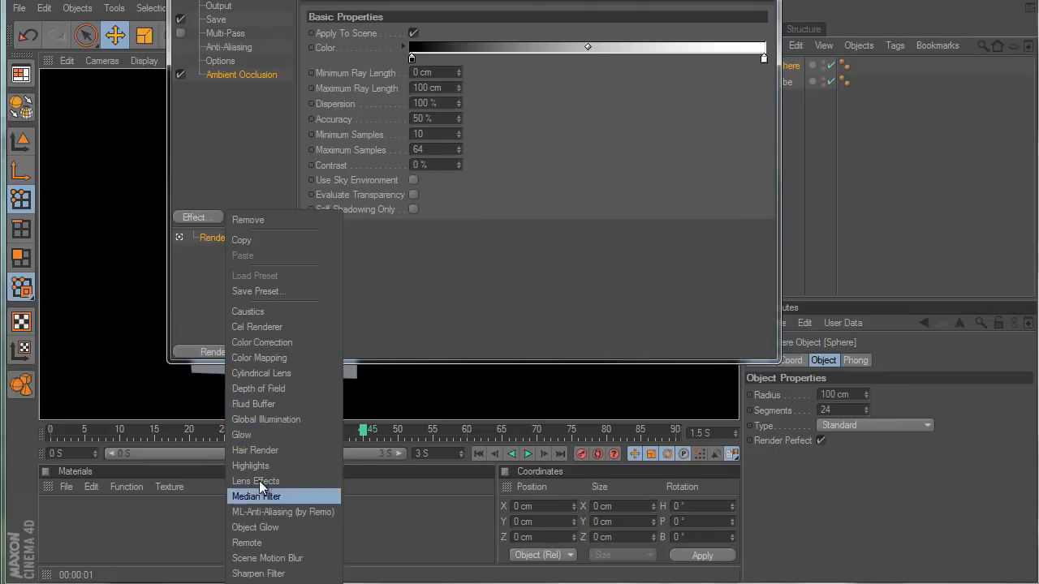
pyautogui.click(631, 154)
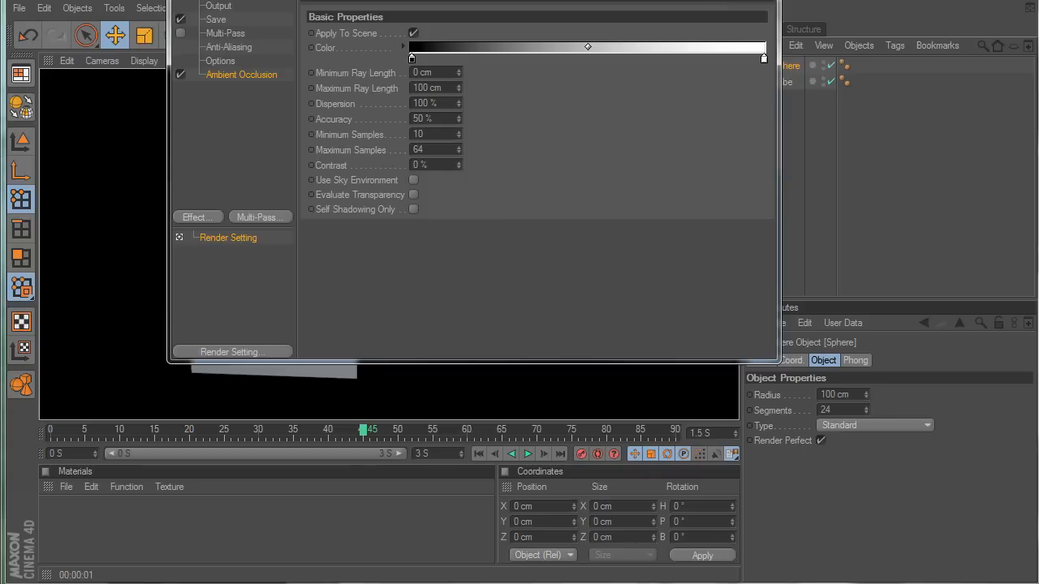
pyautogui.click(761, 0)
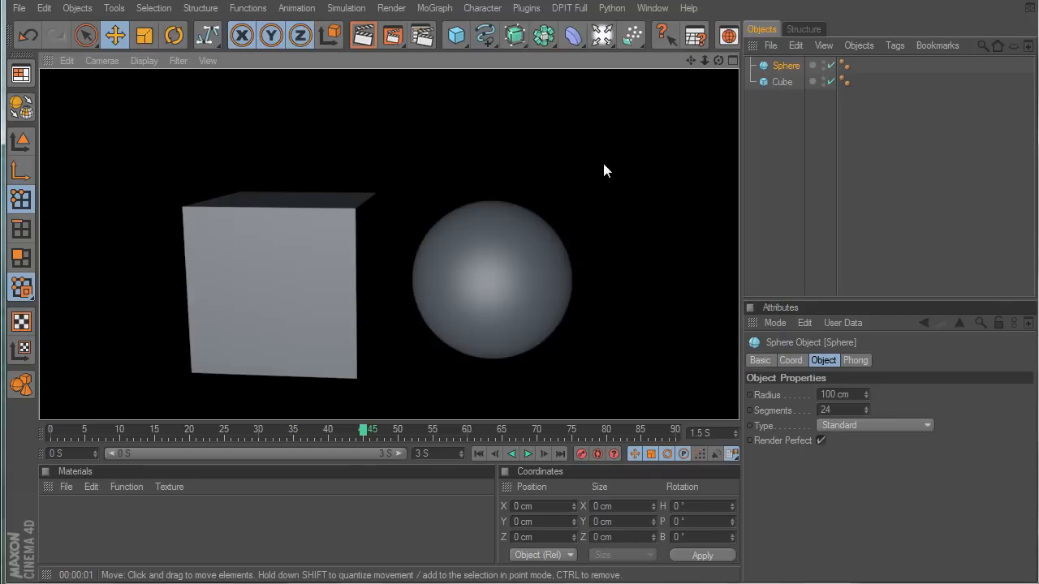
# Scrub the current time to frame 2 on the animation ruler
pyautogui.keyDown('alt'); pyautogui.moveTo(621, 367); pyautogui.dragTo(538, 241); pyautogui.keyUp('alt')
pyautogui.keyDown('alt'); pyautogui.moveTo(538, 242); pyautogui.dragTo(627, 365, button='middle'); pyautogui.keyUp('alt')
pyautogui.scroll(-3, 627, 365)
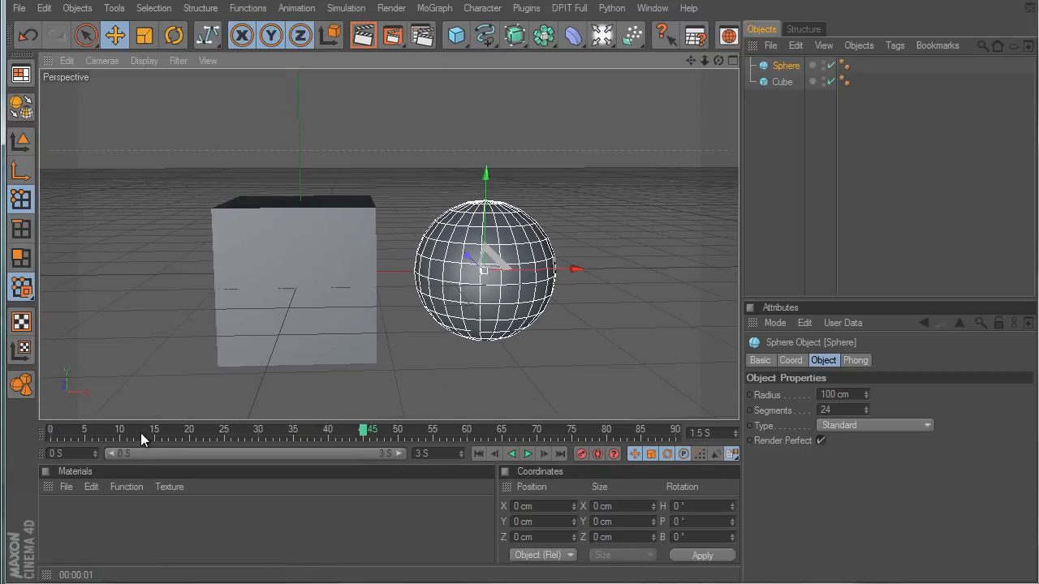
pyautogui.click(336, 433)
# Open the Timeline window, scrub its time marker to frame 35, and close the window
pyautogui.click(652, 9)
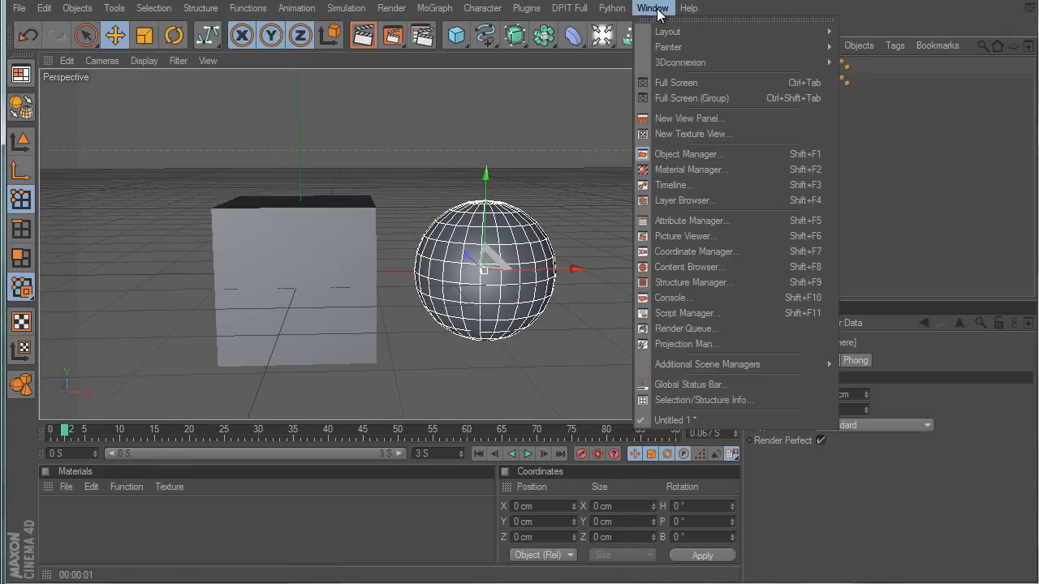
pyautogui.click(678, 188)
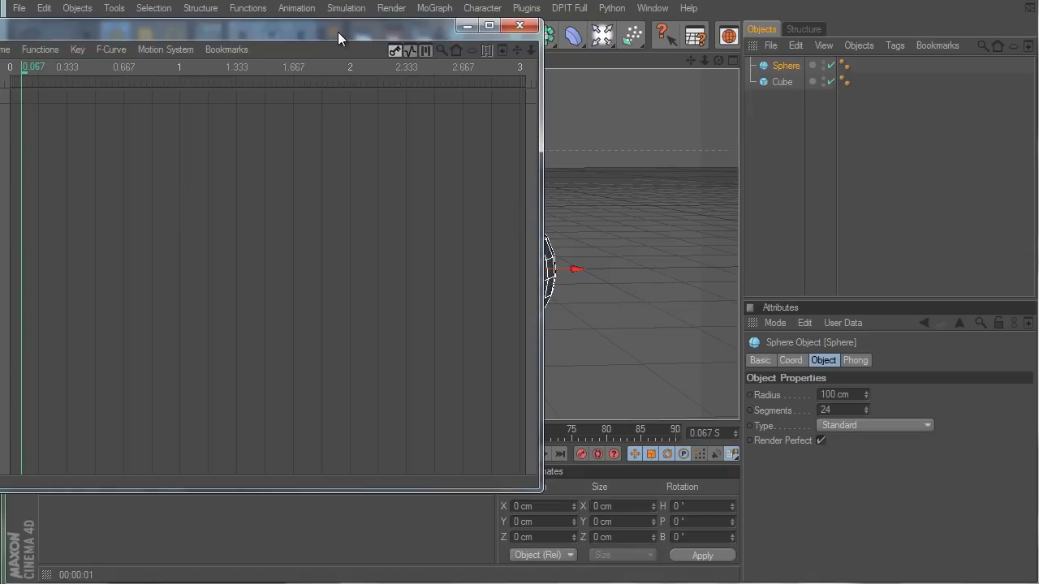
pyautogui.moveTo(338, 32); pyautogui.dragTo(715, 66)
pyautogui.moveTo(270, 85); pyautogui.dragTo(378, 229)
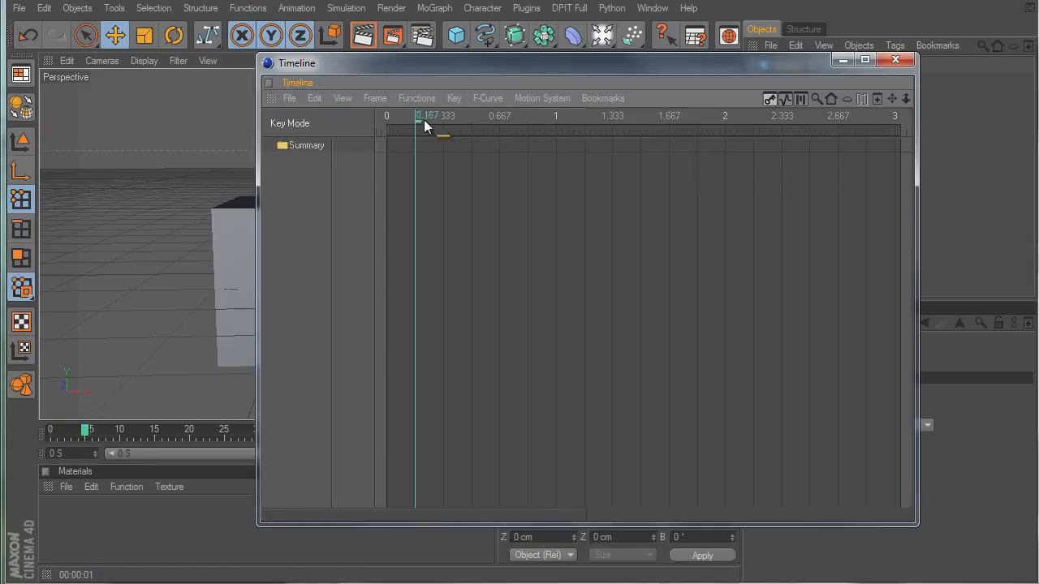
pyautogui.moveTo(424, 120); pyautogui.dragTo(584, 120)
pyautogui.click(896, 61)
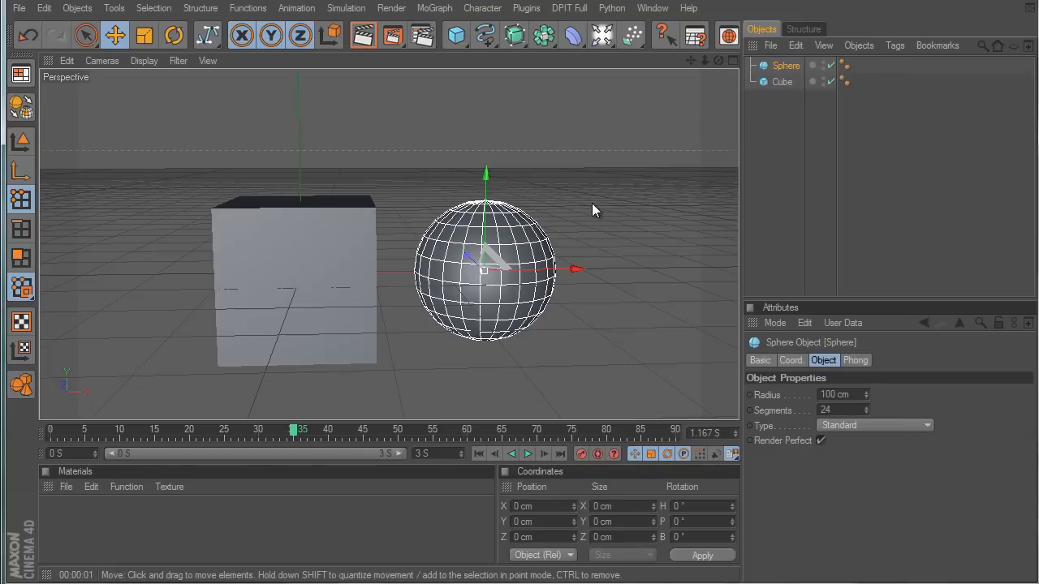
# Delete the sphere and the cube from the scene and add a new Cube primitive
pyautogui.keyDown('shift'); pyautogui.click(779, 82); pyautogui.keyUp('shift')
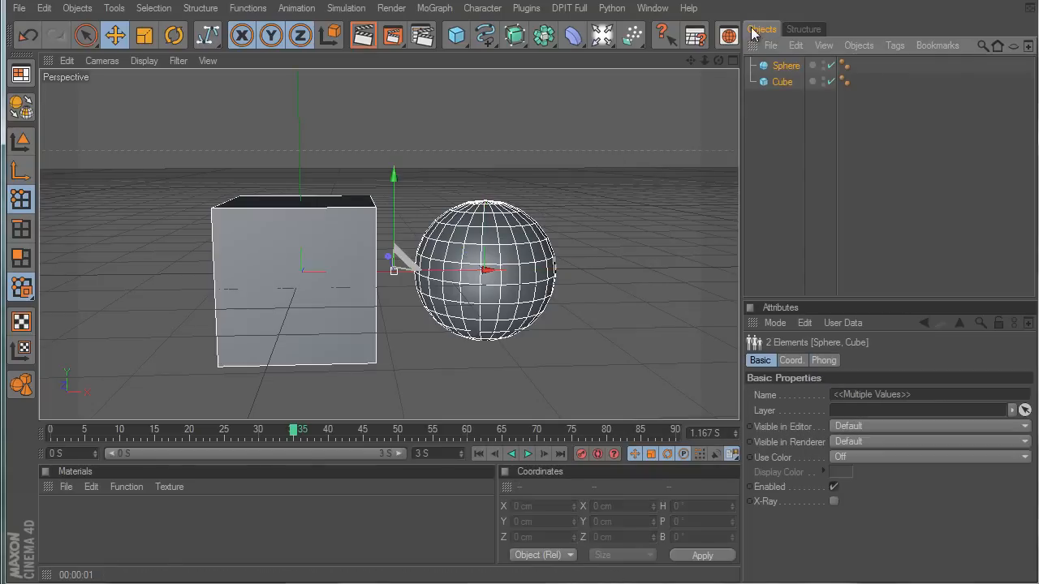
pyautogui.press('Delete')
pyautogui.click(457, 36)
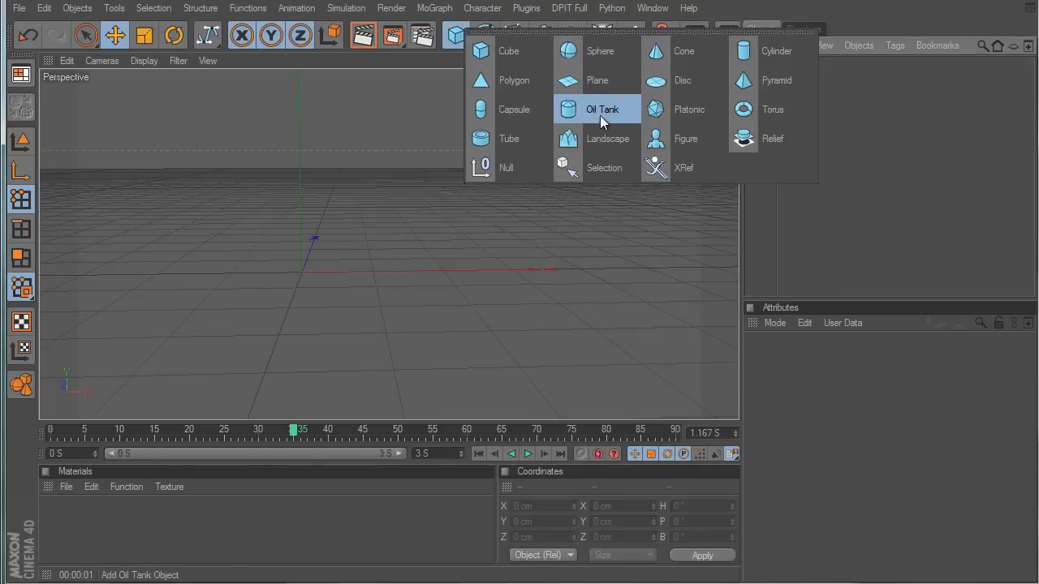
pyautogui.click(509, 50)
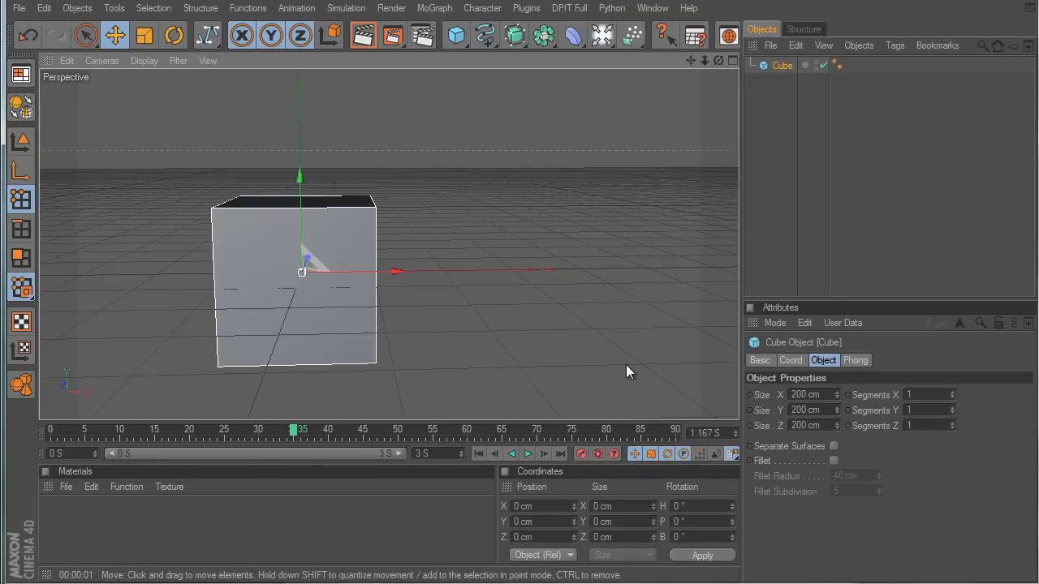
pyautogui.keyDown('alt'); pyautogui.moveTo(625, 365); pyautogui.dragTo(420, 273); pyautogui.keyUp('alt')
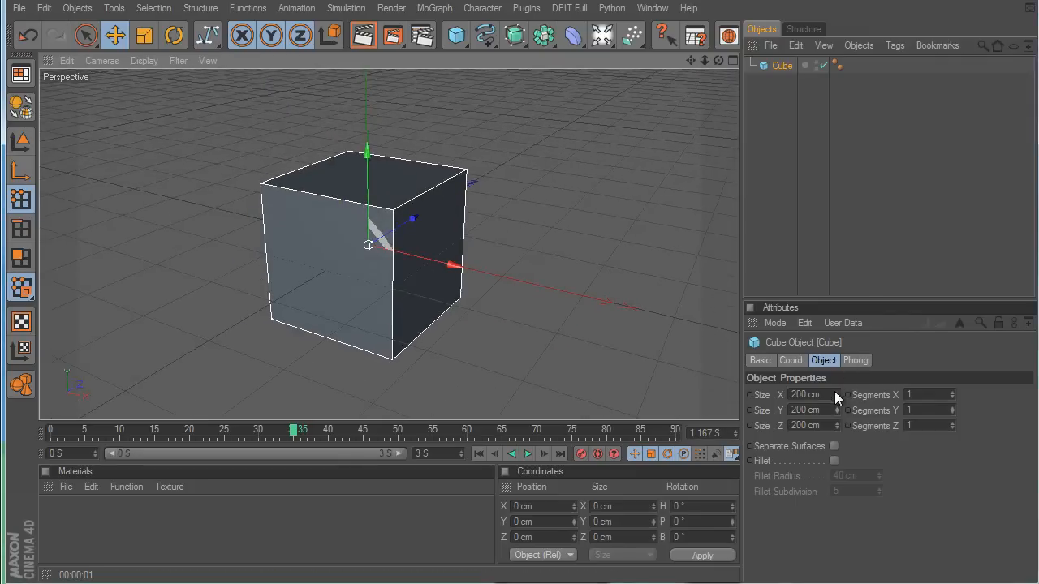
# Widen the cube to 366 cm in X and move it along the X axis to about 70 cm in Model mode
pyautogui.moveTo(836, 393)
pyautogui.mouseDown()
pyautogui.moveTo(833, 354)
pyautogui.moveTo(800, 516)
pyautogui.moveTo(835, 389)
pyautogui.mouseUp()
pyautogui.keyDown('alt'); pyautogui.moveTo(605, 389); pyautogui.dragTo(641, 349); pyautogui.keyUp('alt')
pyautogui.click(22, 142)
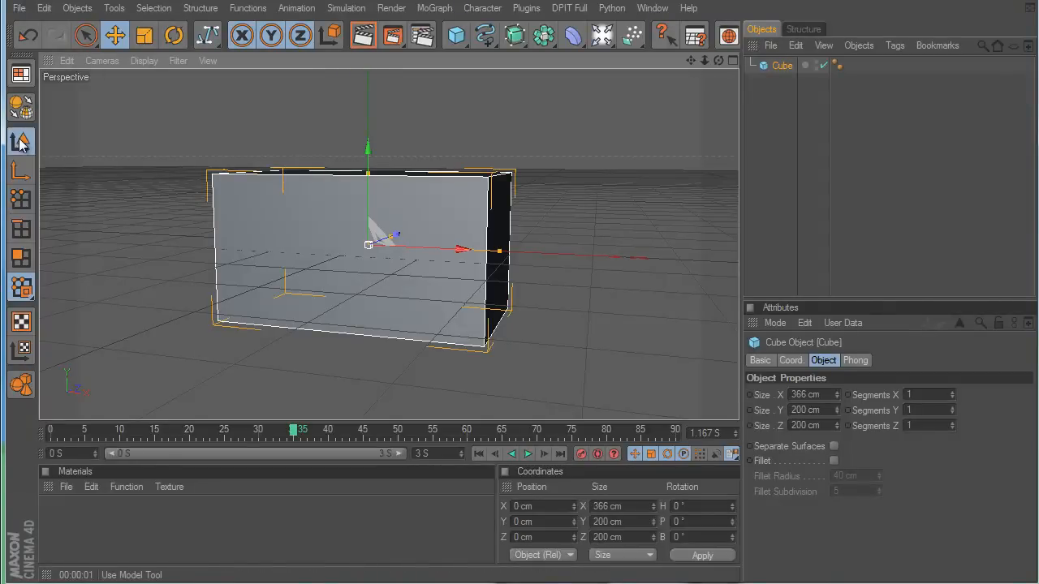
pyautogui.moveTo(450, 251); pyautogui.dragTo(500, 264)
# Deselect the cube and cycle the editing modes from Object Axis through Model, Points and Edges to Polygons
pyautogui.click(18, 172)
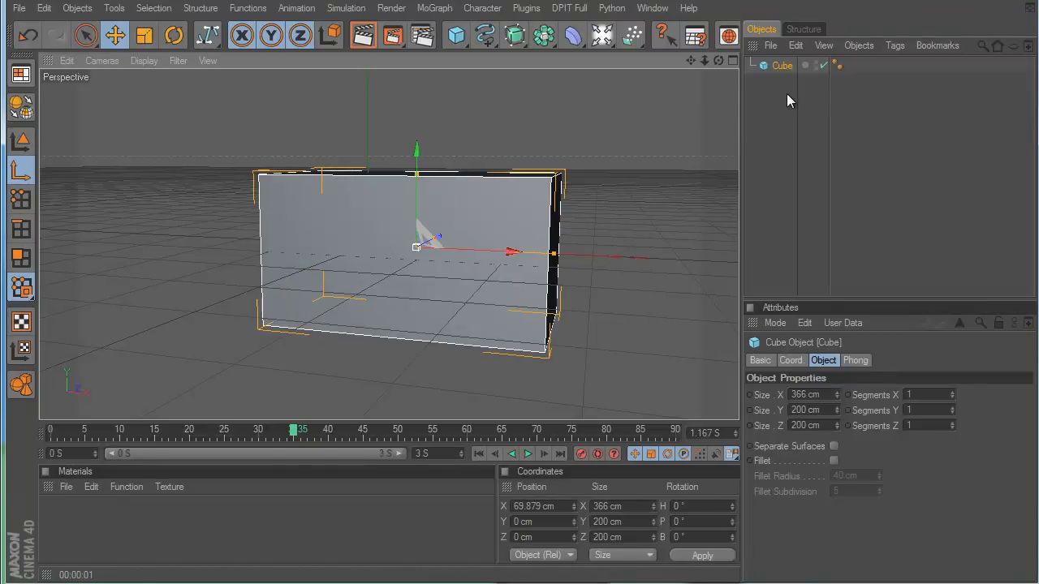
pyautogui.click(772, 91)
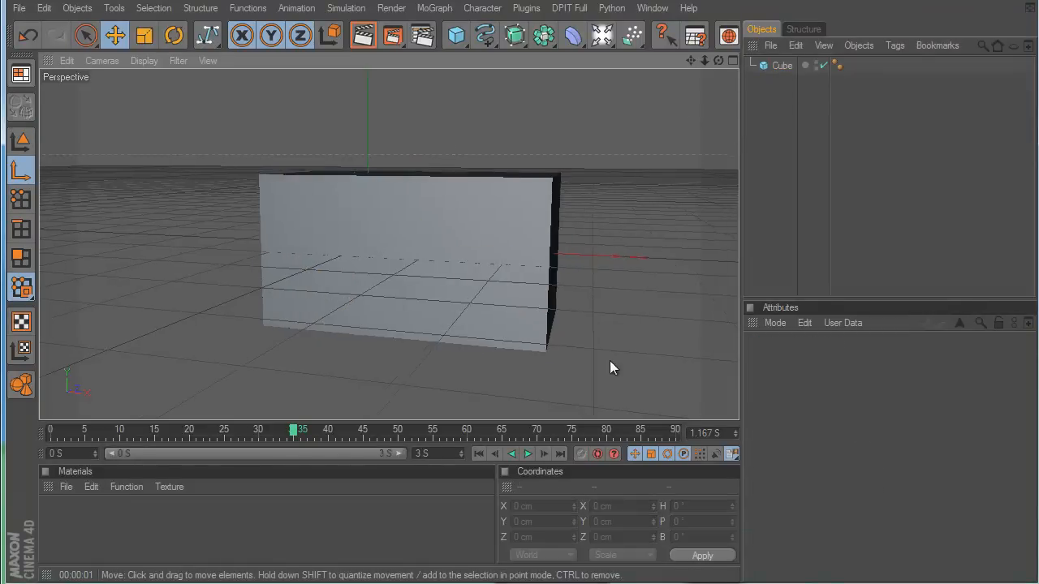
pyautogui.click(21, 139)
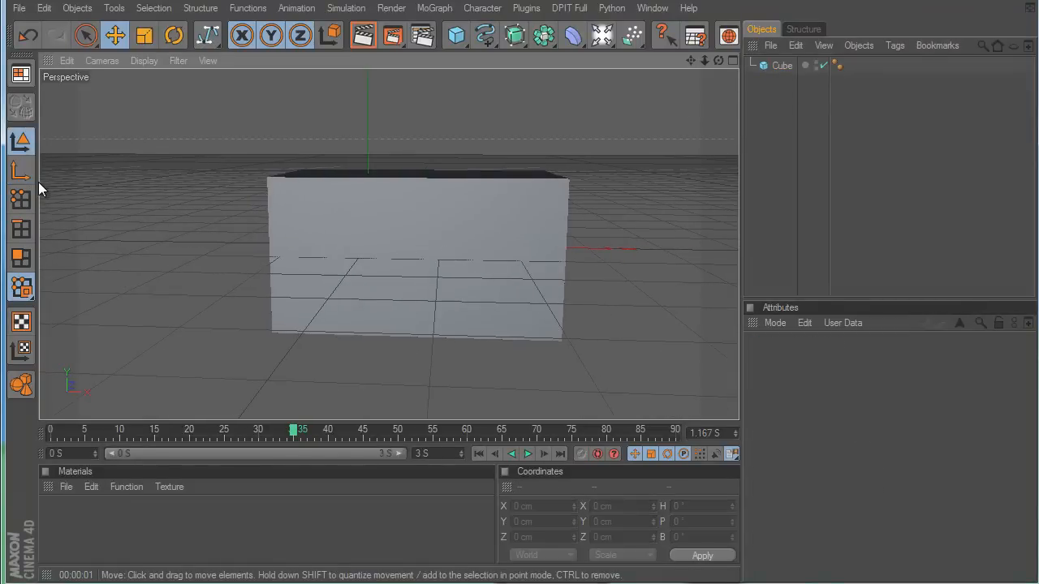
pyautogui.click(22, 199)
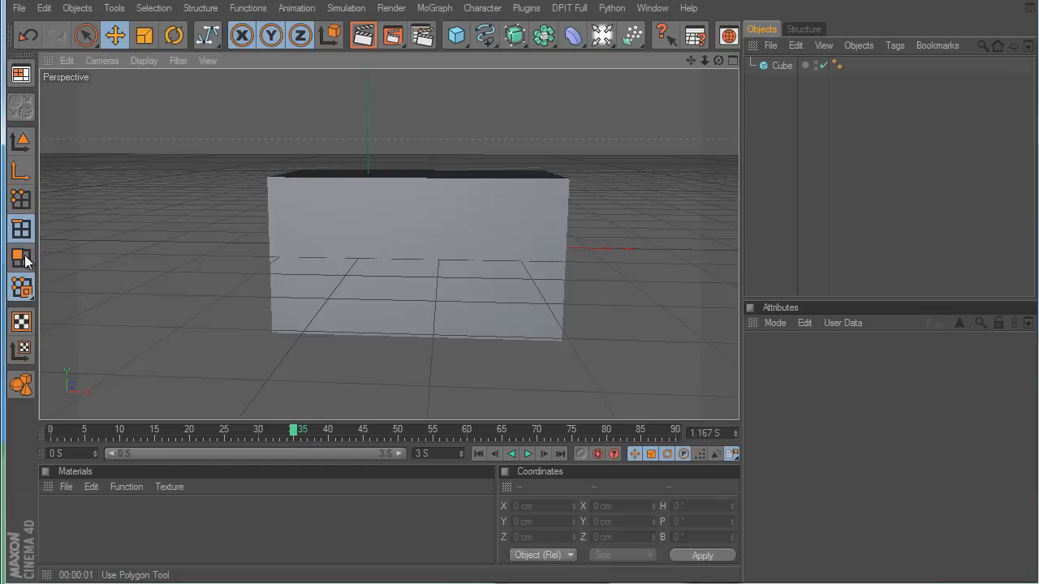
pyautogui.click(21, 258)
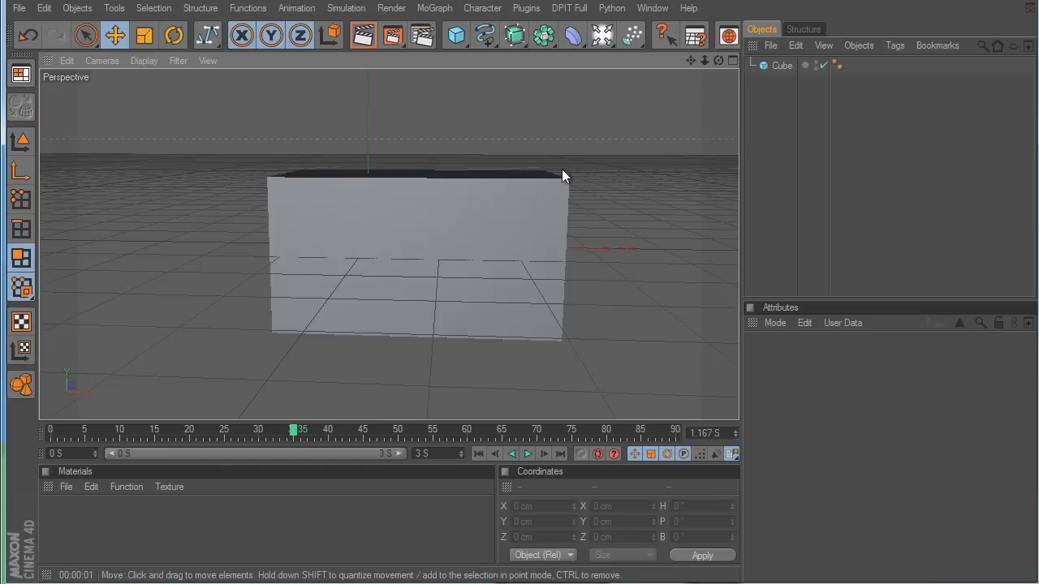
# Select the cube, set its X size to 367 cm and make it editable as a polygon object
pyautogui.click(780, 66)
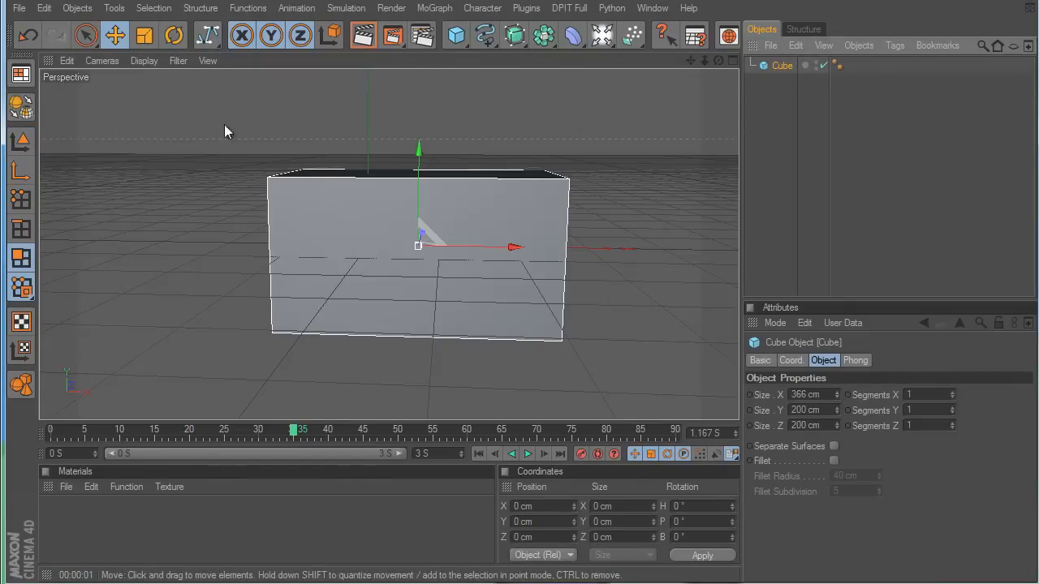
pyautogui.keyDown('alt'); pyautogui.moveTo(683, 127); pyautogui.dragTo(617, 389); pyautogui.keyUp('alt')
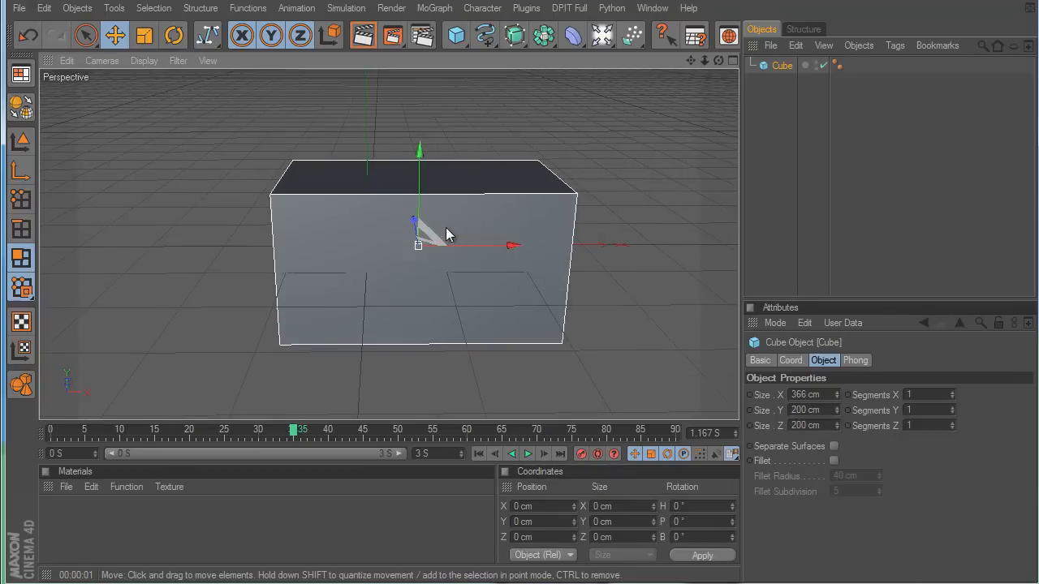
pyautogui.click(836, 392)
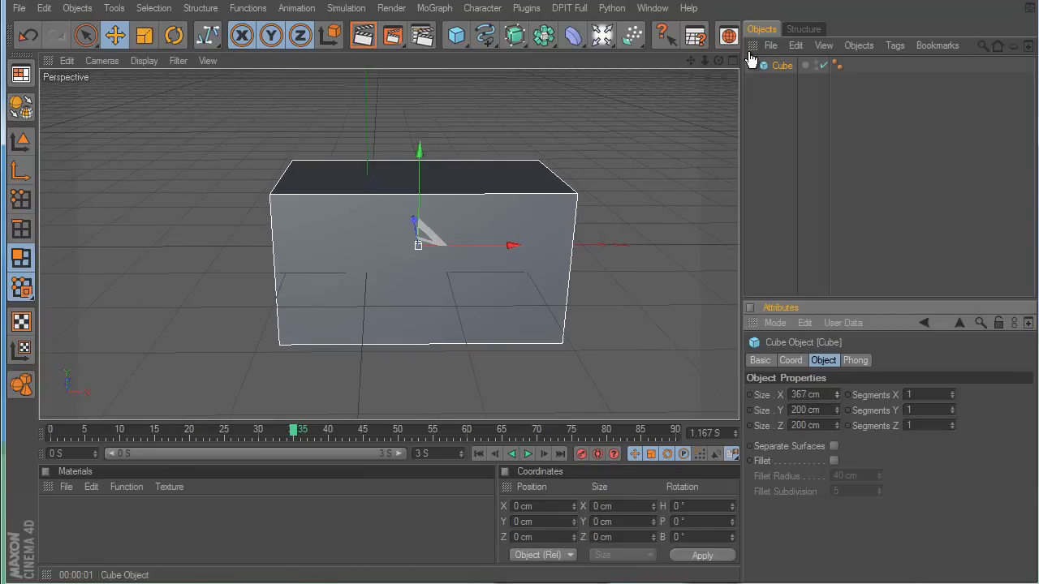
pyautogui.click(772, 66)
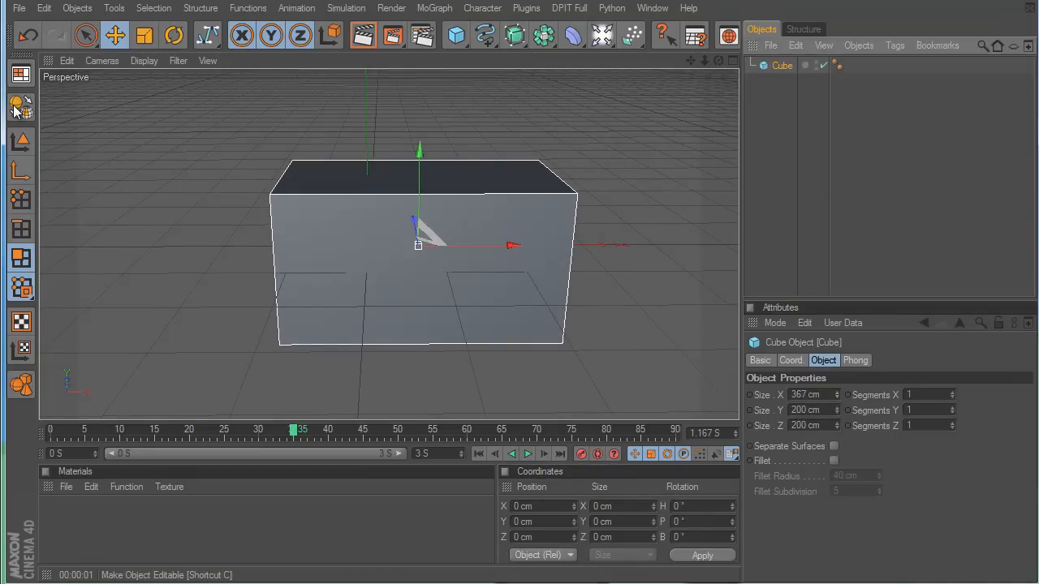
pyautogui.click(16, 109)
# Select the cube's end polygon, move it inward to about -139 cm in X and rotate it to a slant
pyautogui.keyDown('alt'); pyautogui.moveTo(457, 274); pyautogui.dragTo(626, 371); pyautogui.keyUp('alt')
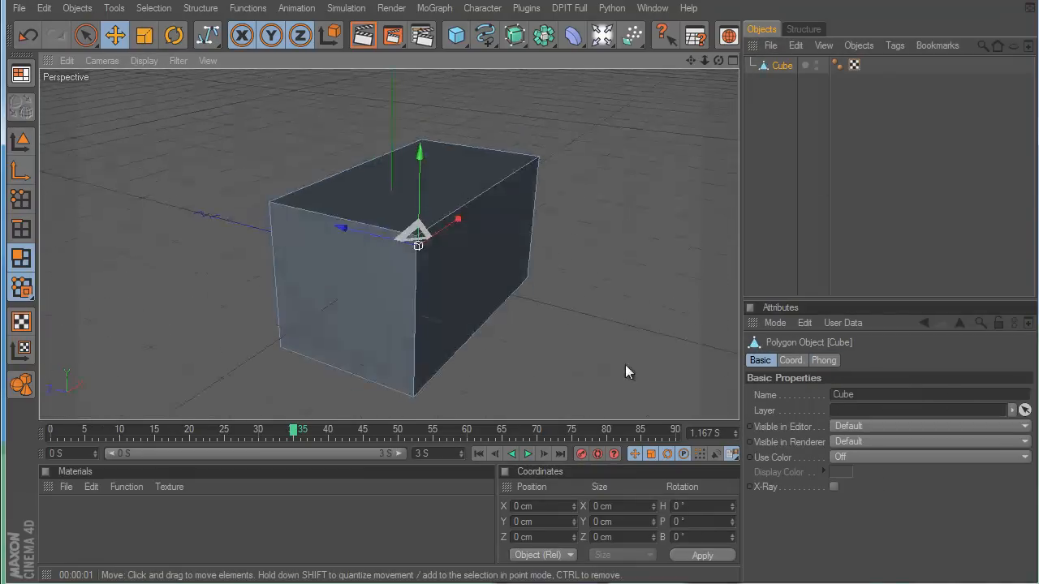
pyautogui.click(356, 304)
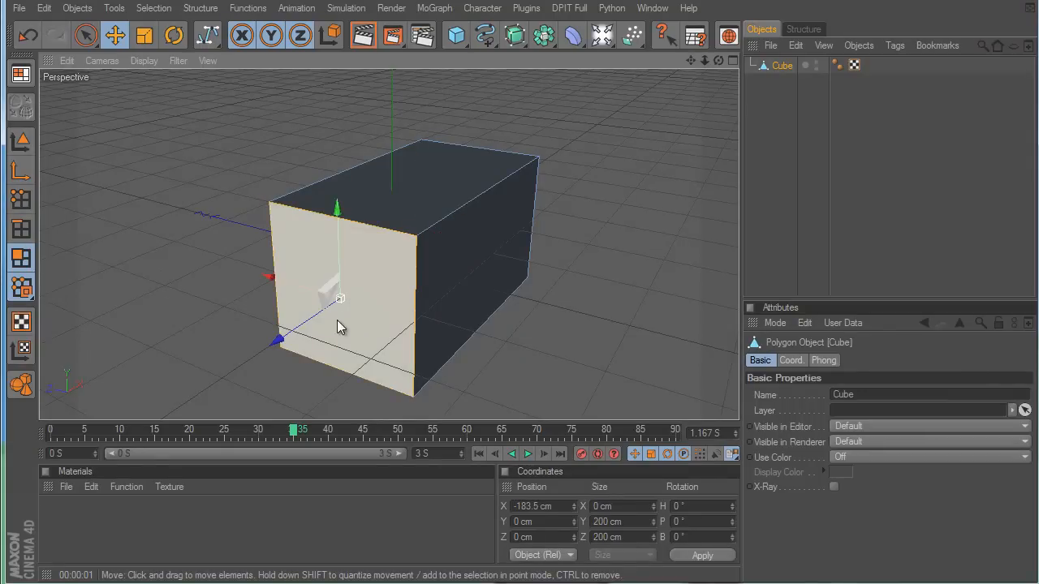
pyautogui.moveTo(337, 319); pyautogui.dragTo(311, 324)
pyautogui.press('r')
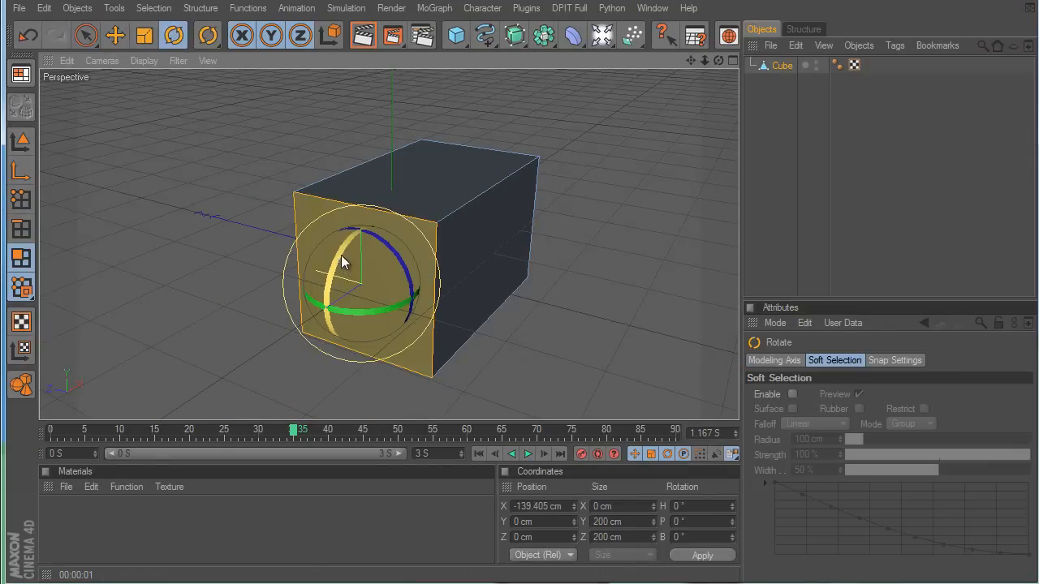
pyautogui.moveTo(345, 272); pyautogui.dragTo(316, 307)
# Scale the slanted end polygon down to about 59 cm in X and 55 cm in Y, keeping its depth
pyautogui.press('t')
pyautogui.moveTo(353, 369); pyautogui.dragTo(597, 368)
pyautogui.keyDown('alt'); pyautogui.moveTo(682, 383); pyautogui.dragTo(456, 255); pyautogui.keyUp('alt')
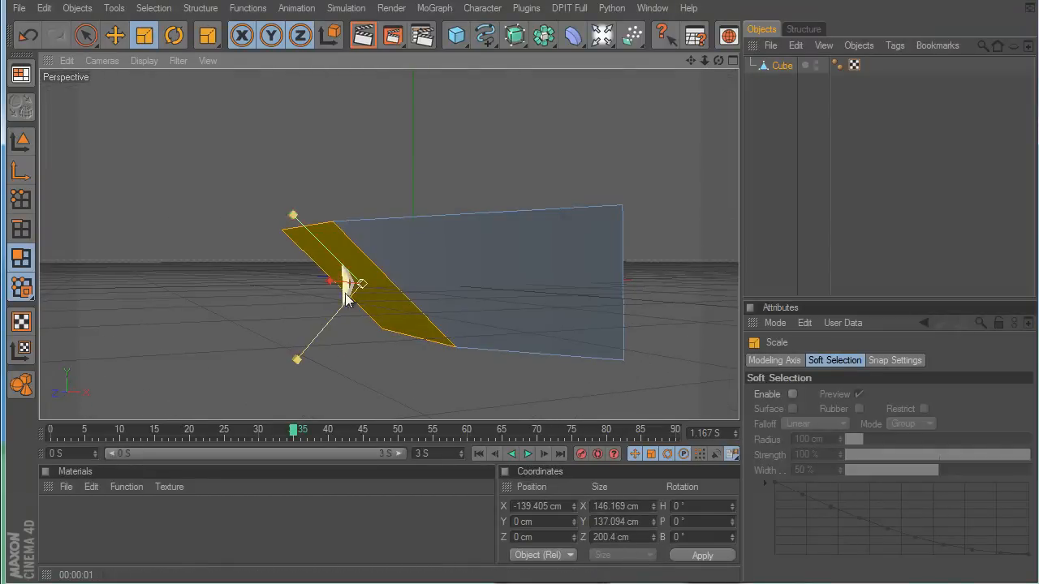
pyautogui.moveTo(290, 217)
pyautogui.mouseDown()
pyautogui.moveTo(613, 354)
pyautogui.moveTo(643, 379)
pyautogui.moveTo(296, 216)
pyautogui.mouseUp()
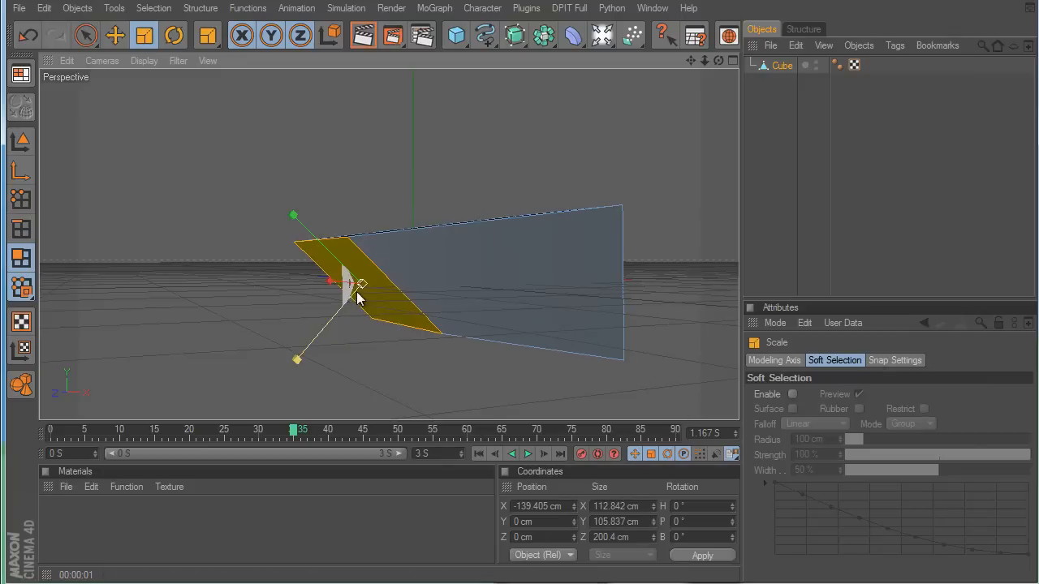
pyautogui.keyDown('alt'); pyautogui.moveTo(700, 403); pyautogui.dragTo(641, 364); pyautogui.keyUp('alt')
pyautogui.scroll(5, 358, 293)
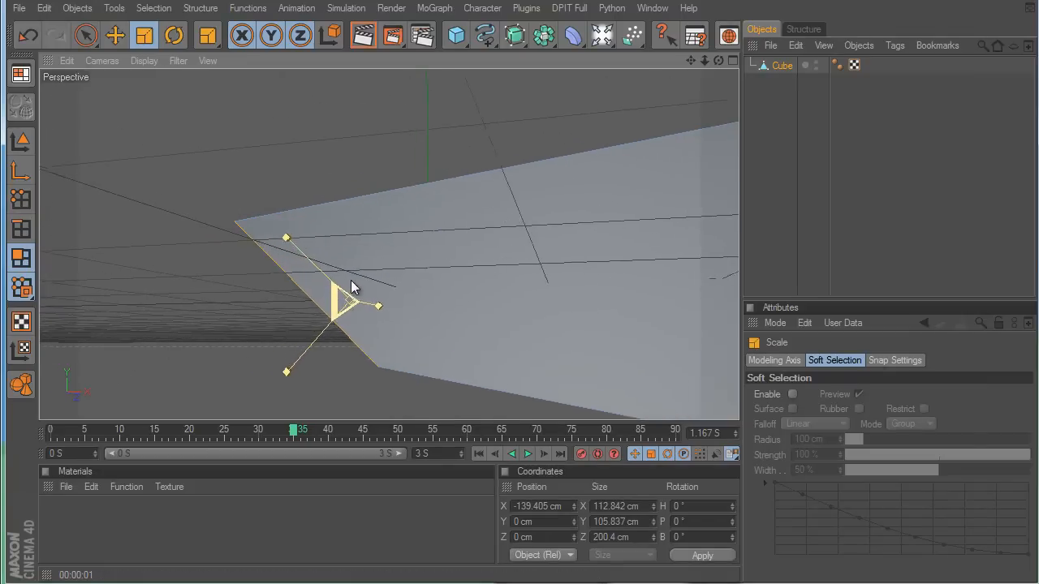
pyautogui.moveTo(312, 330); pyautogui.dragTo(603, 364)
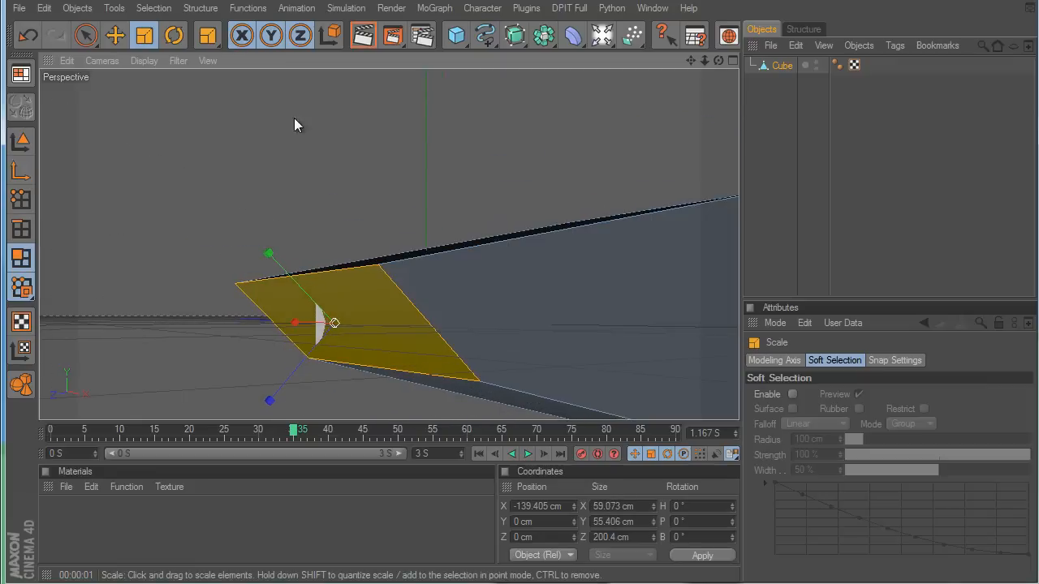
# Hide polygon objects in the viewport with the Polygon filter and show them again
pyautogui.click(177, 60)
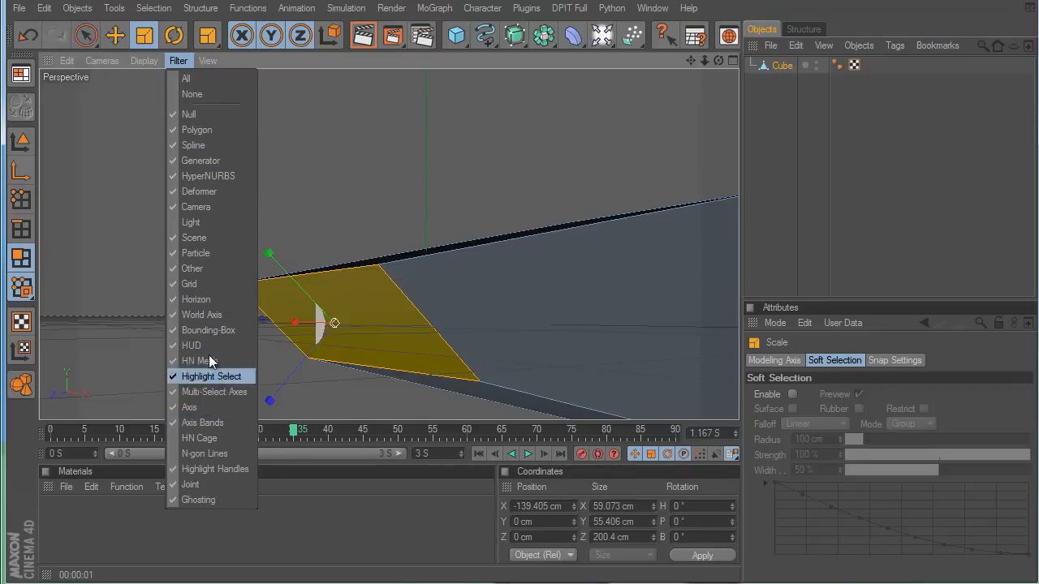
pyautogui.click(223, 131)
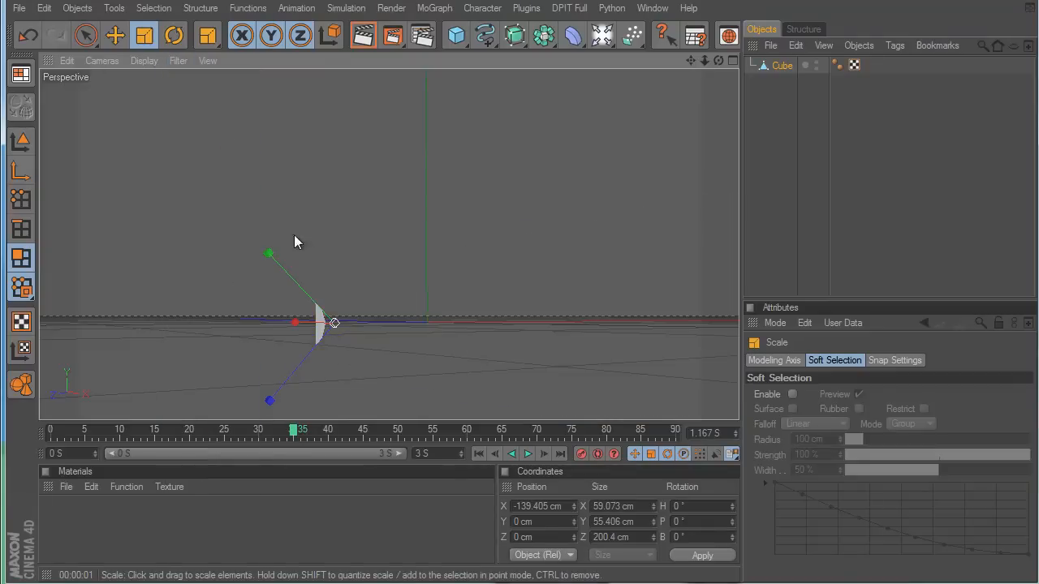
pyautogui.click(543, 324)
pyautogui.click(177, 59)
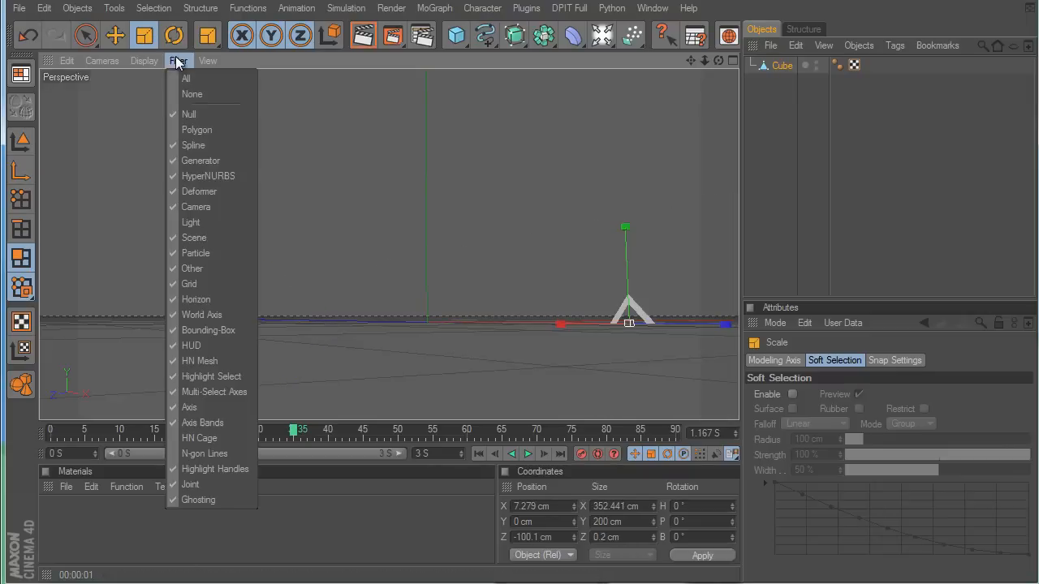
pyautogui.click(211, 131)
pyautogui.keyDown('alt'); pyautogui.moveTo(211, 136); pyautogui.dragTo(556, 306); pyautogui.keyUp('alt')
# Display the deselected cube with Gouraud Shading (Lines), and return the viewport to plain Gouraud Shading
pyautogui.click(178, 60)
pyautogui.moveTo(146, 60)
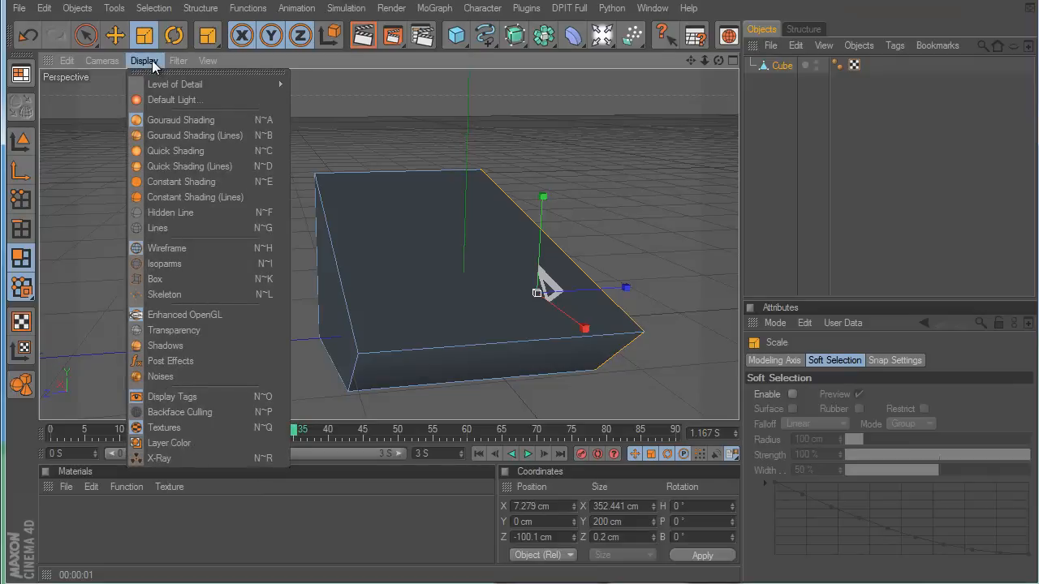
pyautogui.click(177, 123)
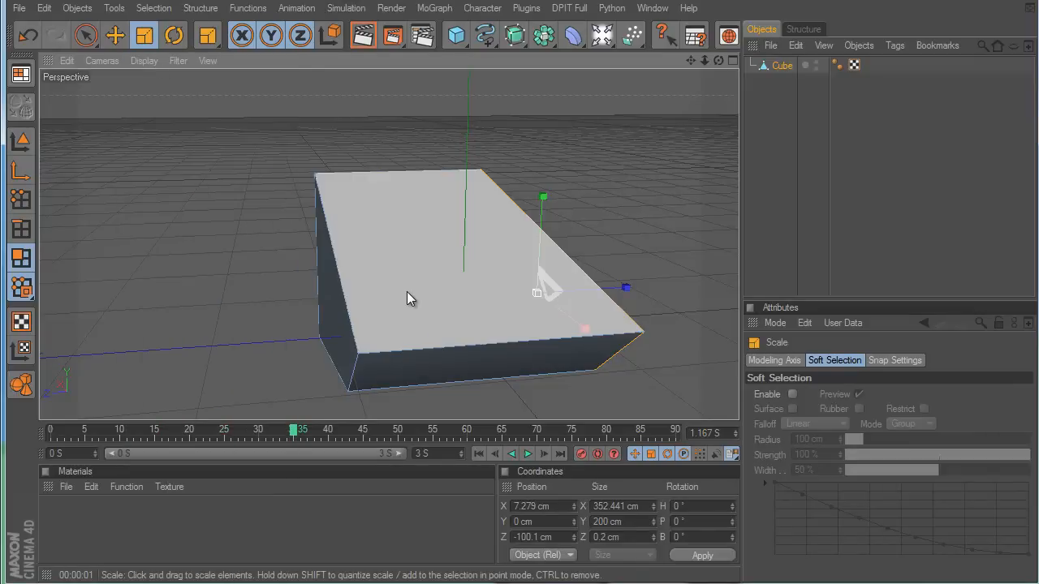
pyautogui.click(763, 108)
pyautogui.keyDown('alt'); pyautogui.moveTo(623, 365); pyautogui.dragTo(460, 332); pyautogui.keyUp('alt')
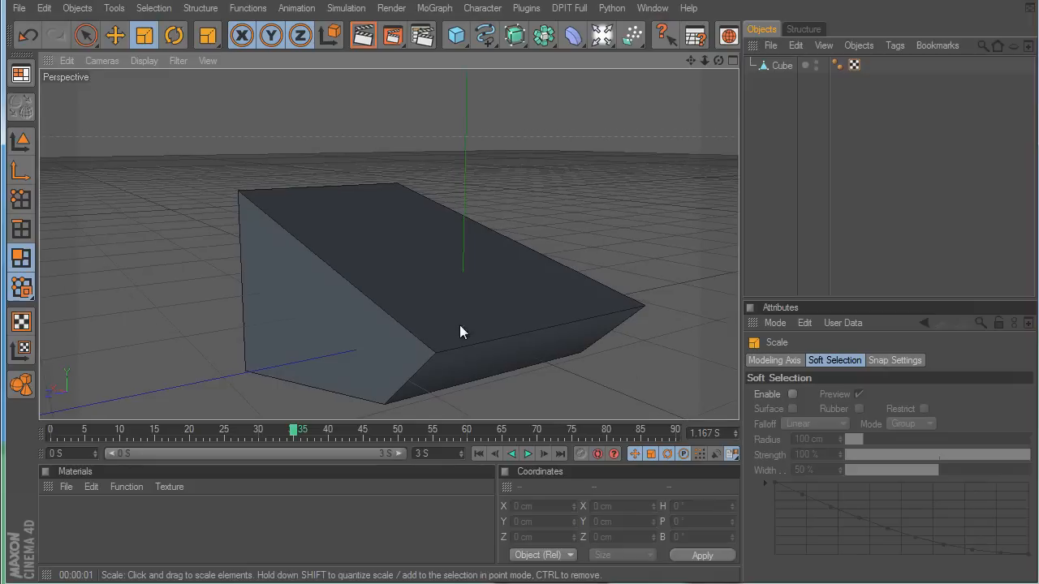
pyautogui.click(146, 60)
pyautogui.click(158, 120)
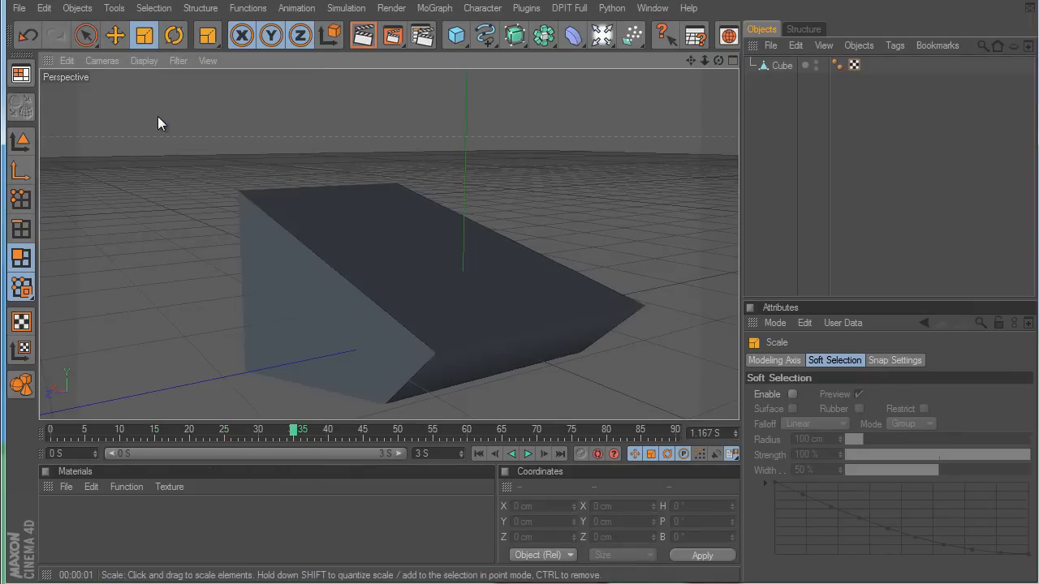
# Try the Lines and Hidden Line display modes in the viewport and switch back to Gouraud Shading
pyautogui.click(147, 60)
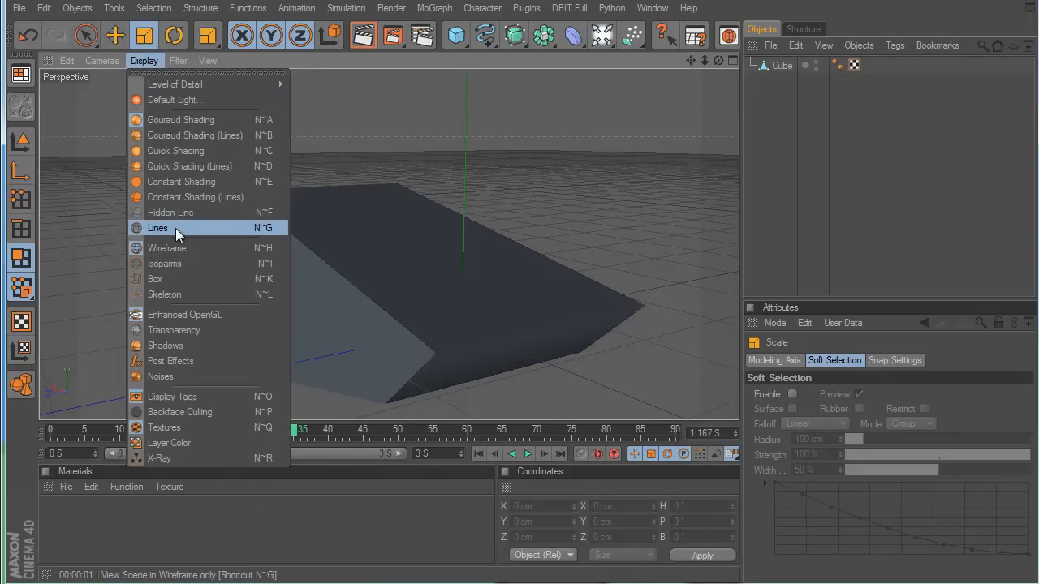
pyautogui.click(176, 228)
pyautogui.click(144, 60)
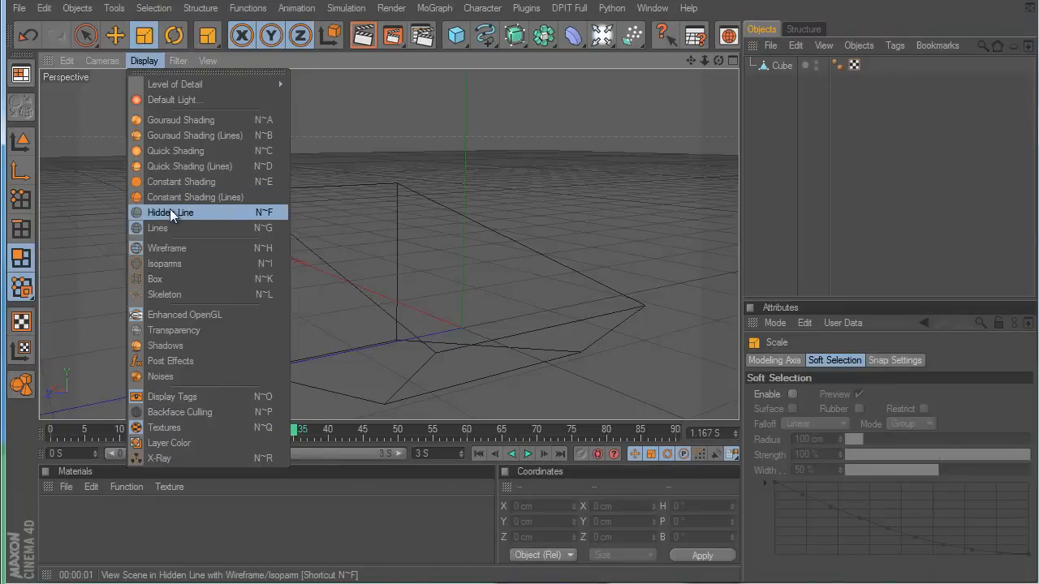
pyautogui.click(169, 208)
pyautogui.click(154, 62)
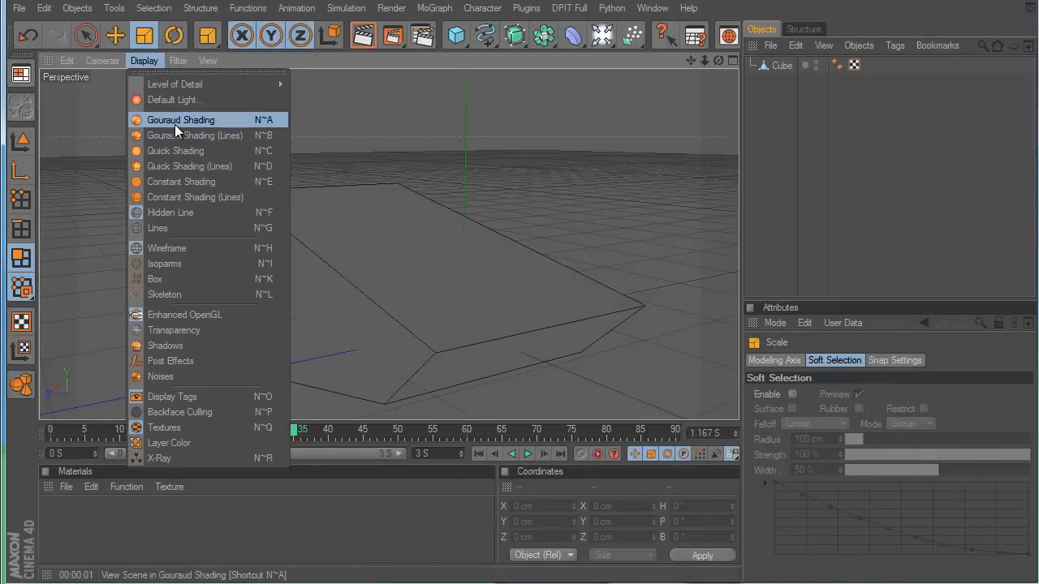
pyautogui.click(175, 121)
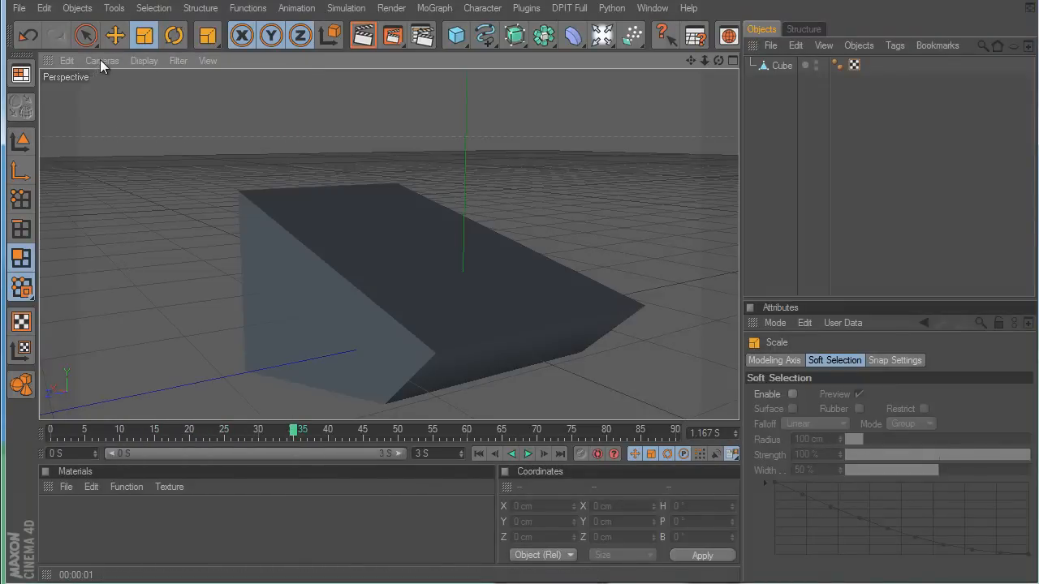
# Switch the viewport camera to the Left view and back to Perspective
pyautogui.click(102, 61)
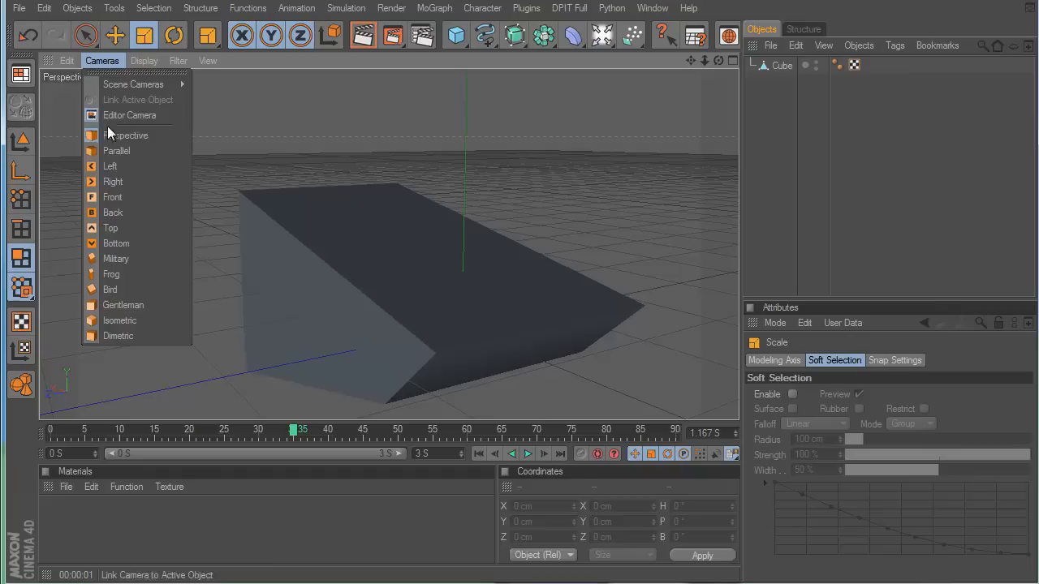
pyautogui.click(135, 167)
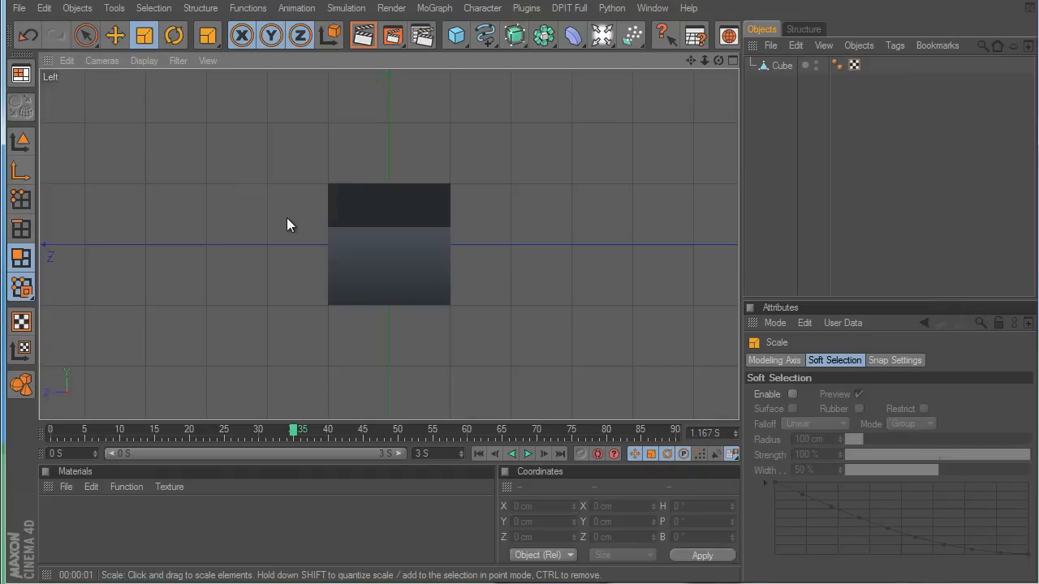
pyautogui.click(110, 61)
pyautogui.click(128, 139)
# Activate the Film Magnify tool for the Perspective view, and switch back to the Move tool
pyautogui.click(65, 61)
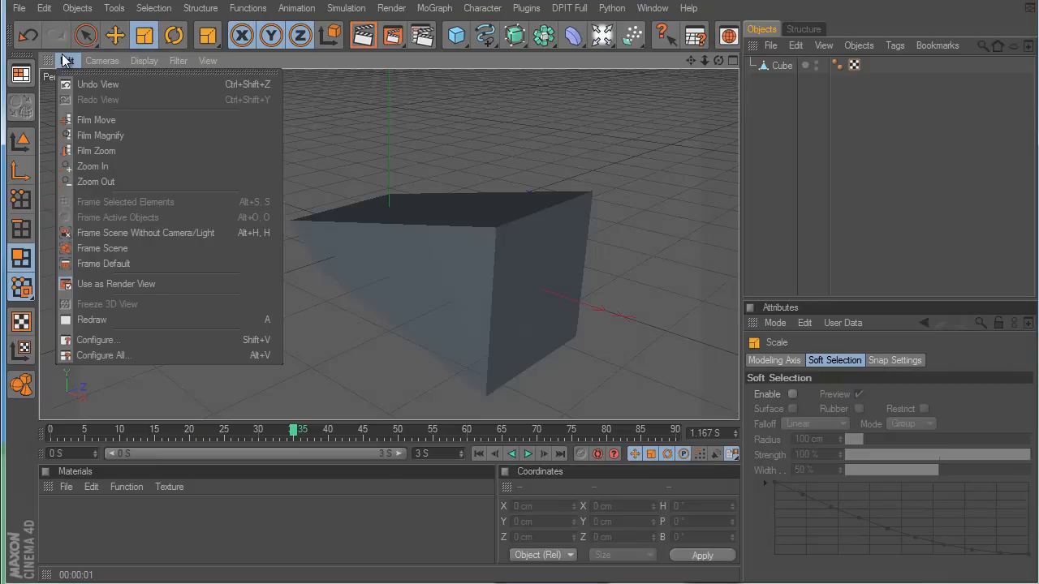
pyautogui.click(132, 136)
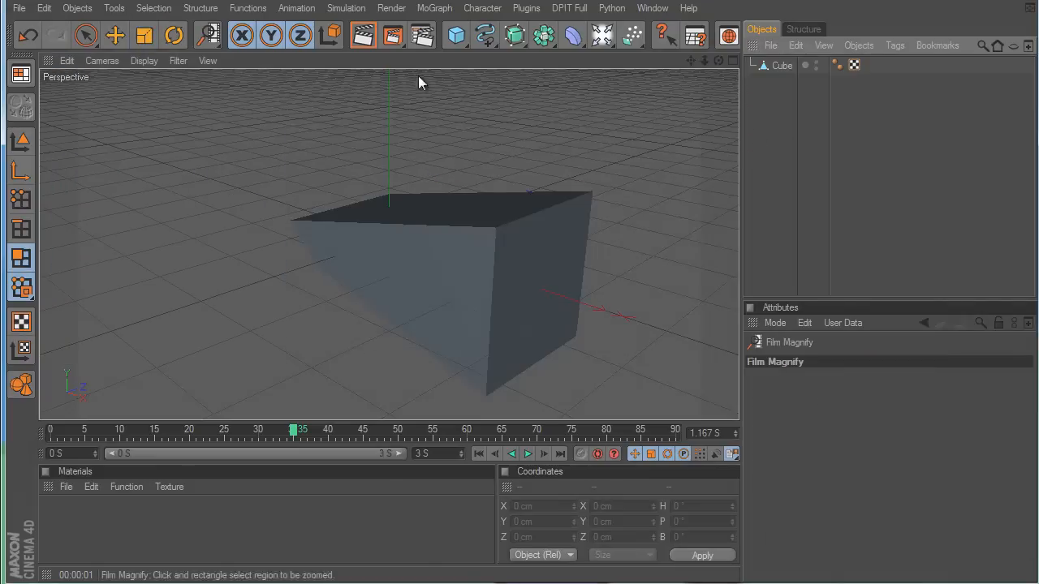
pyautogui.click(113, 37)
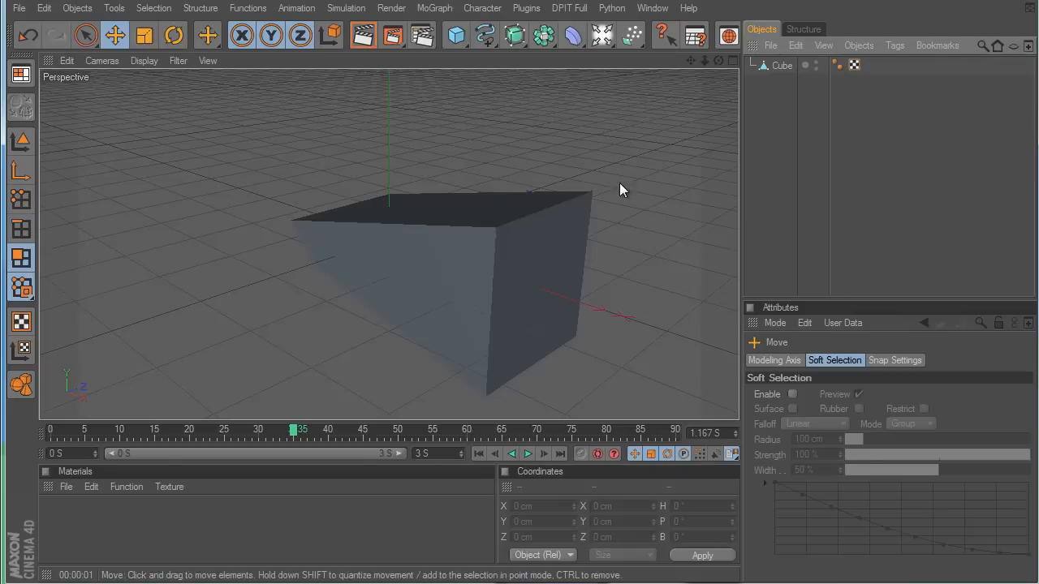
# Select the cube's front polygon, and in edge mode select the upper front edge and move it
pyautogui.click(369, 267)
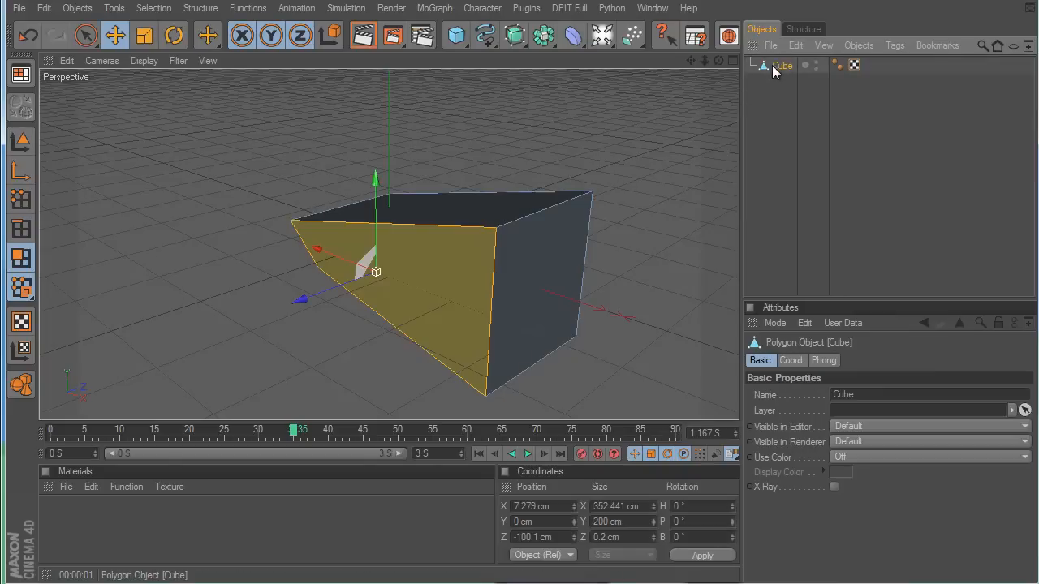
pyautogui.click(23, 231)
pyautogui.click(399, 226)
pyautogui.click(438, 229)
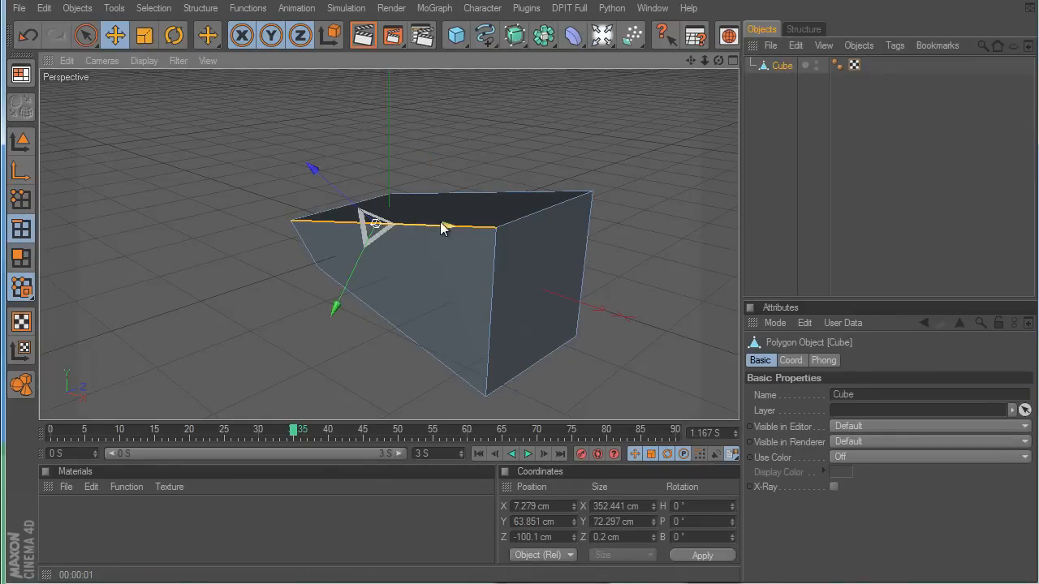
pyautogui.moveTo(364, 229); pyautogui.dragTo(625, 364)
# In point mode, move the cube's upper front corner point to about X 155.7, Y 129.2, Z -182.1 cm
pyautogui.click(21, 201)
pyautogui.click(442, 231)
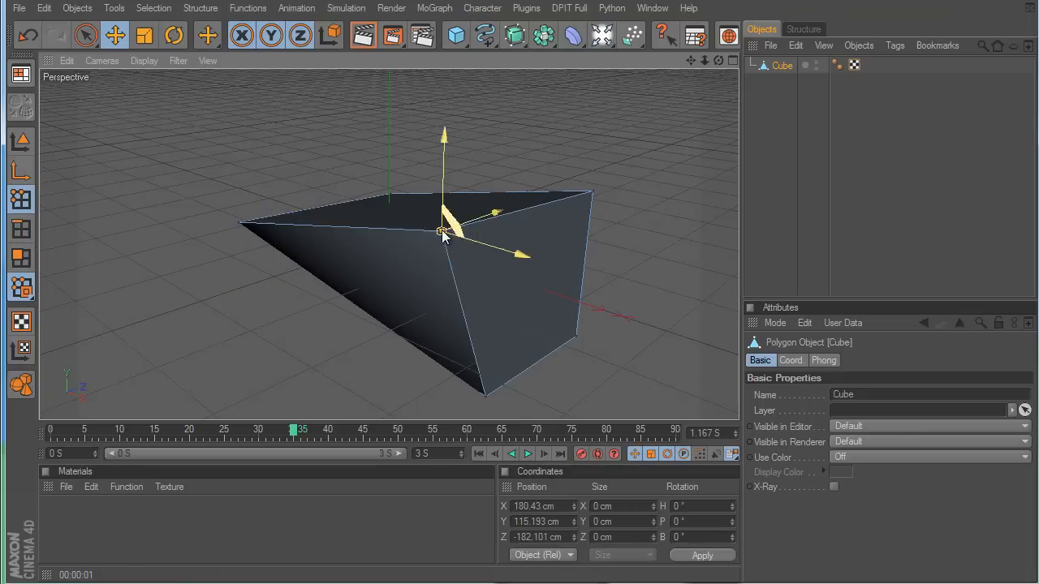
pyautogui.moveTo(452, 222); pyautogui.dragTo(625, 364)
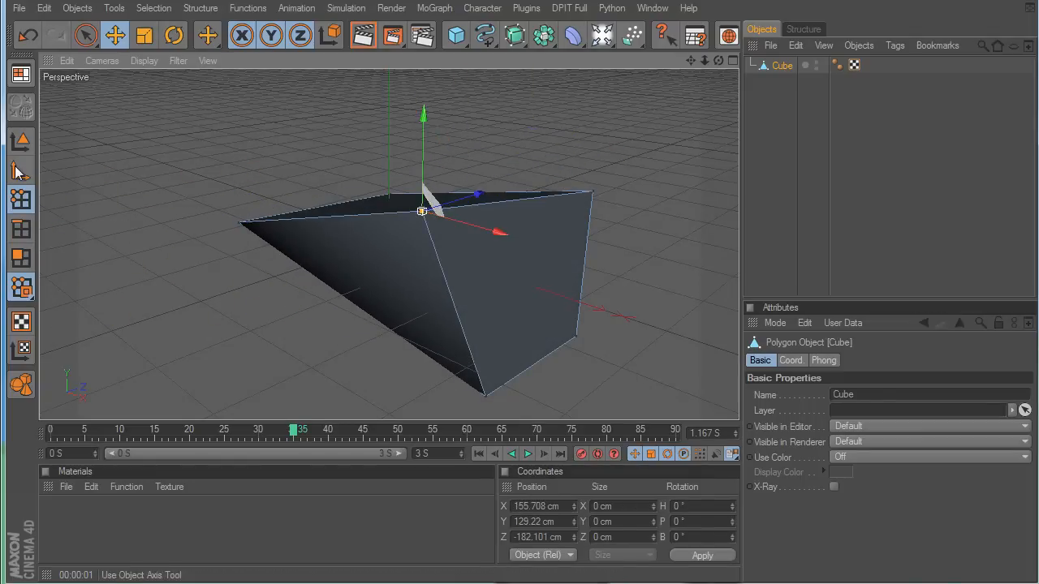
# Rotate the cube's object axis to a pitch of about 26.9° without turning the geometry
pyautogui.click(18, 171)
pyautogui.keyDown('alt'); pyautogui.moveTo(433, 197); pyautogui.dragTo(629, 371); pyautogui.keyUp('alt')
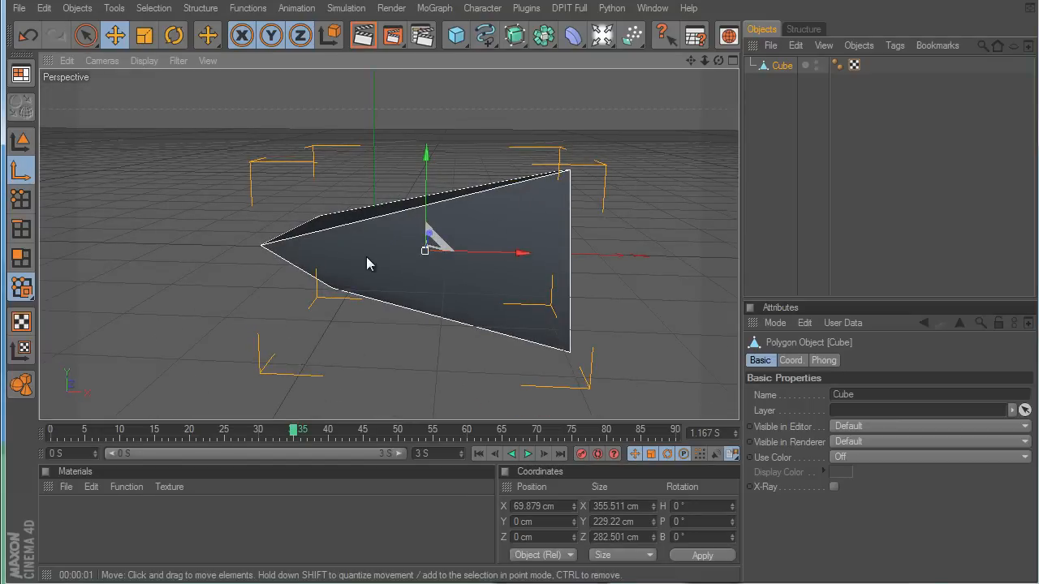
pyautogui.press('r')
pyautogui.moveTo(422, 236); pyautogui.dragTo(423, 325)
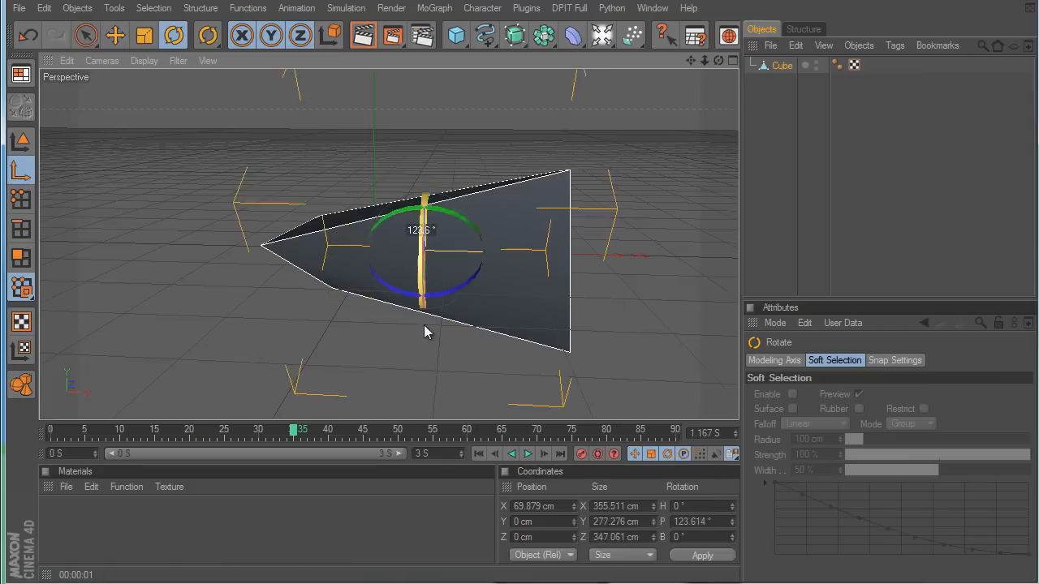
# In model mode, rotate the whole cube to a pitch of about 47.5° and a bank of about -17.3°
pyautogui.click(21, 140)
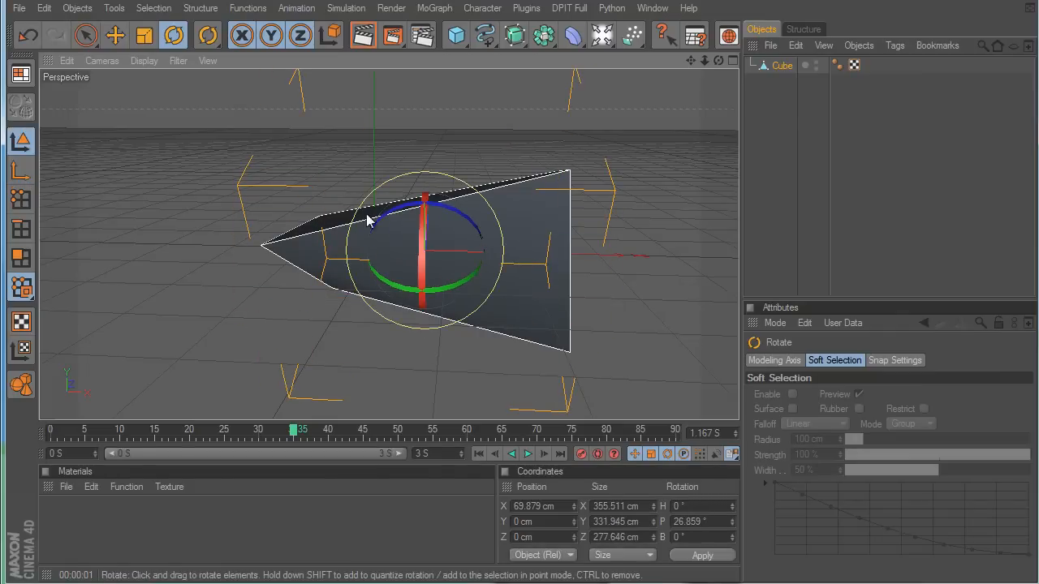
pyautogui.moveTo(424, 225); pyautogui.dragTo(519, 233)
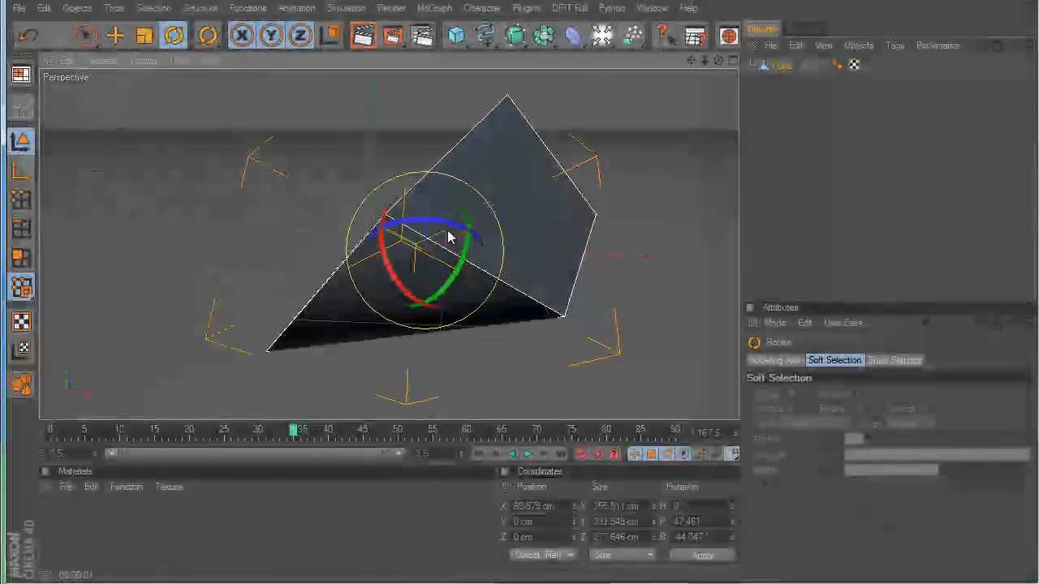
pyautogui.moveTo(431, 227); pyautogui.dragTo(365, 212)
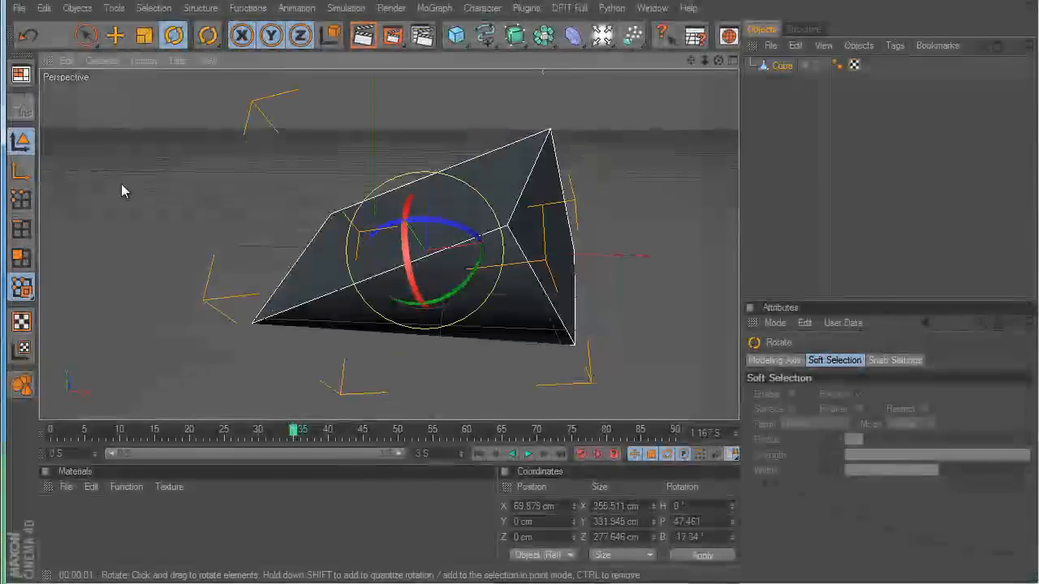
# Move the cube's object axis to about X 222.5, Y 32.2, Z -35.1 cm and rotate the model around it to about -64.7° bank
pyautogui.click(20, 171)
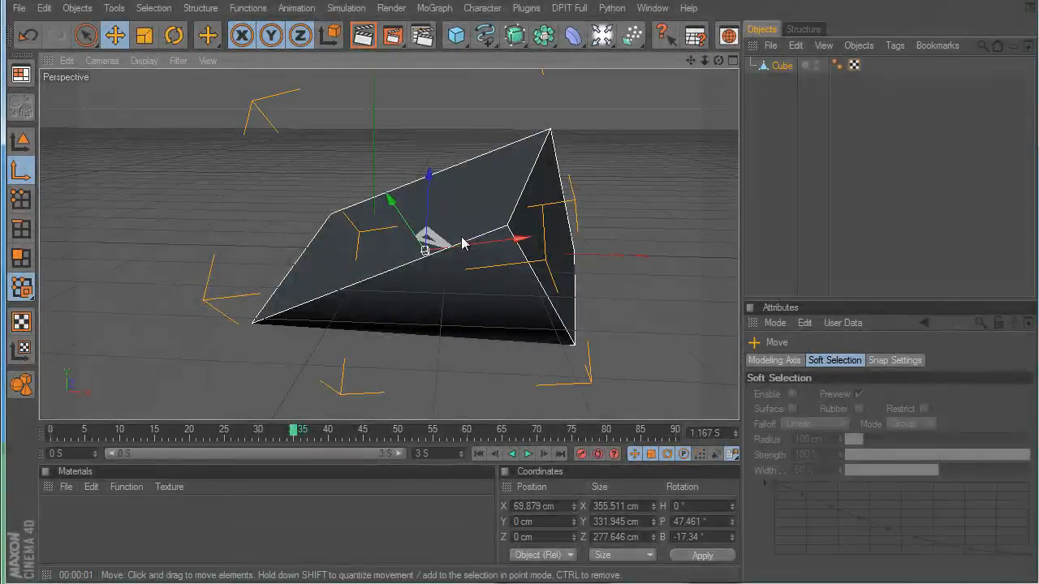
pyautogui.moveTo(464, 239); pyautogui.dragTo(627, 365)
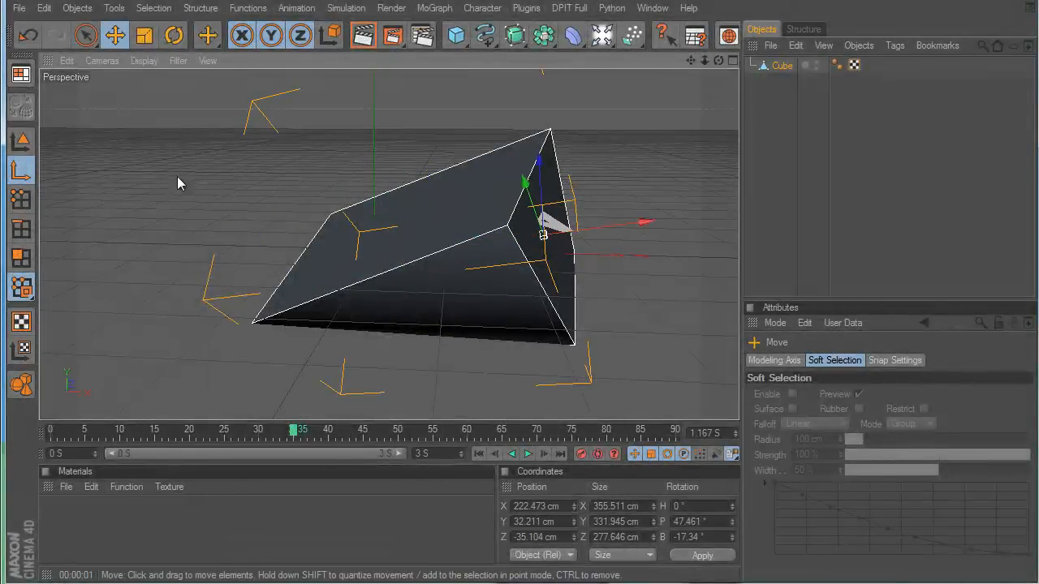
pyautogui.click(20, 139)
pyautogui.press('r')
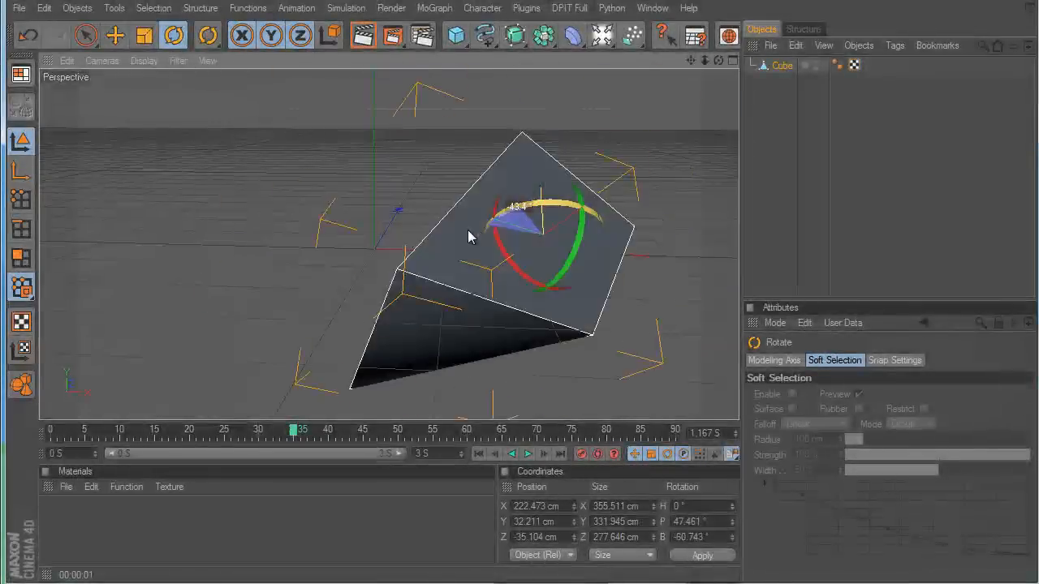
pyautogui.moveTo(467, 230); pyautogui.dragTo(518, 237)
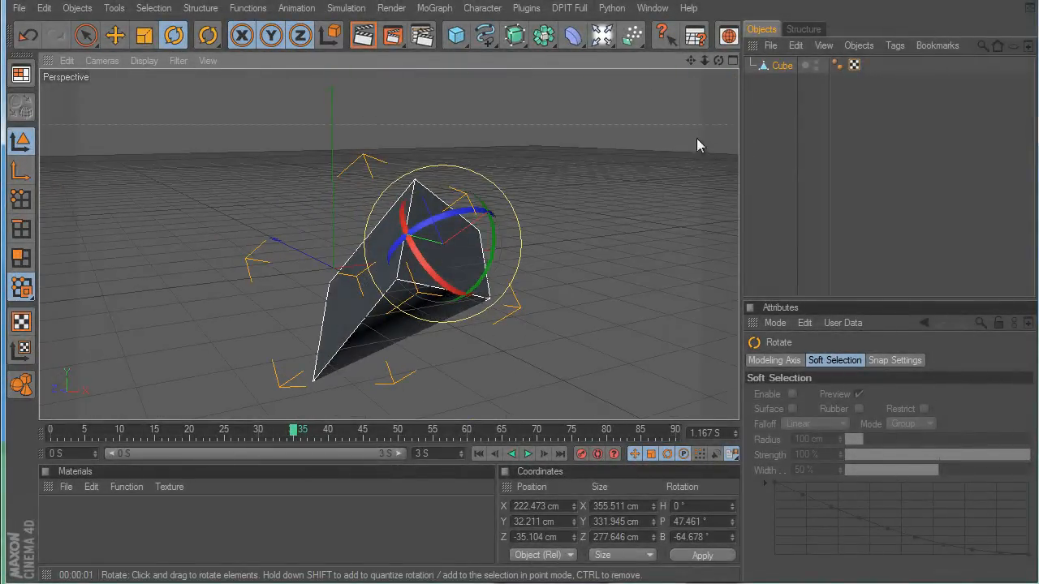
# Delete the edited cube from the scene
pyautogui.click(782, 64)
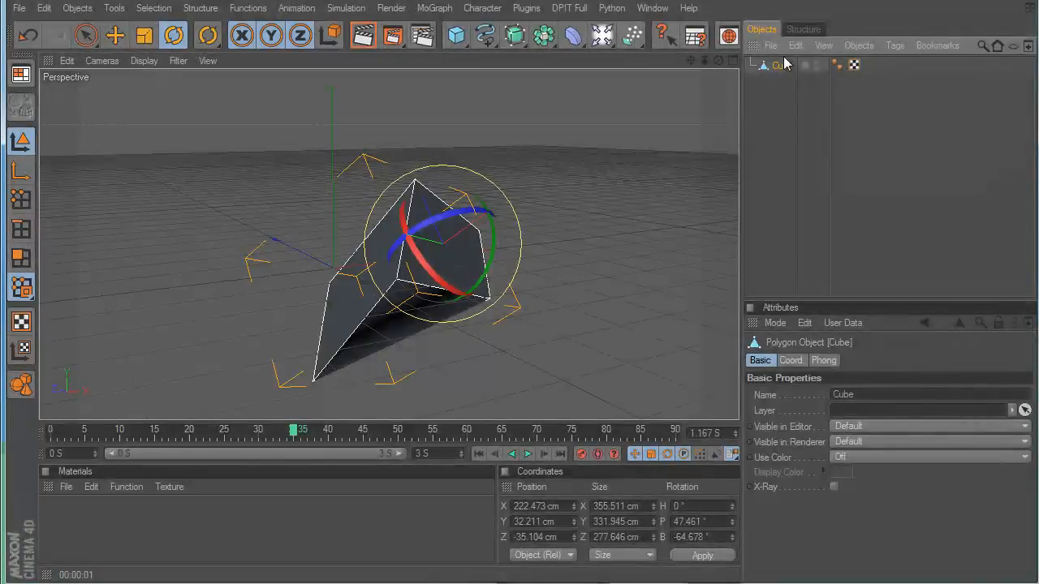
pyautogui.press('Delete')
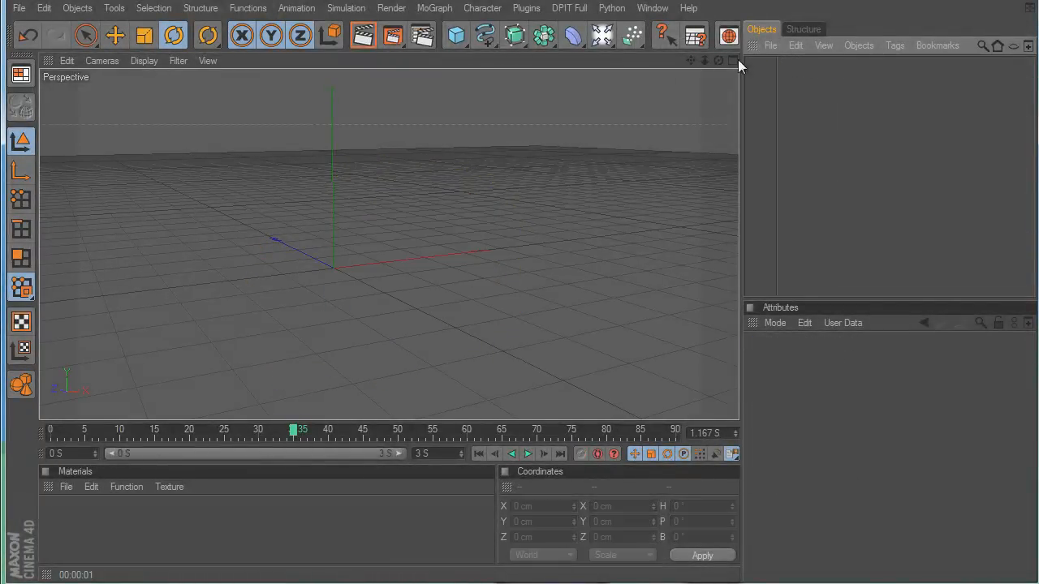
# View the list of recently used tools and close it
pyautogui.click(116, 36)
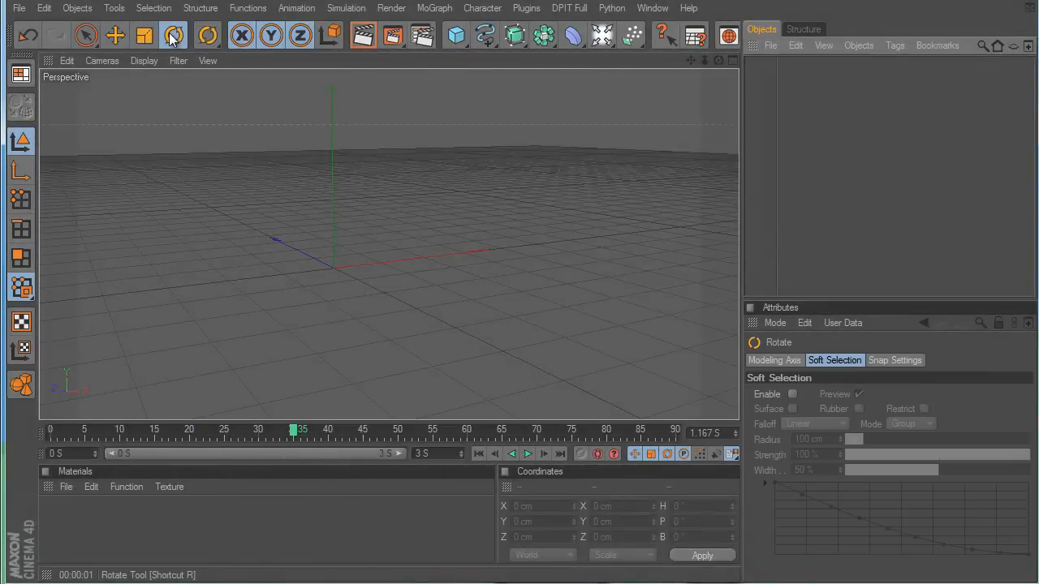
pyautogui.click(208, 35)
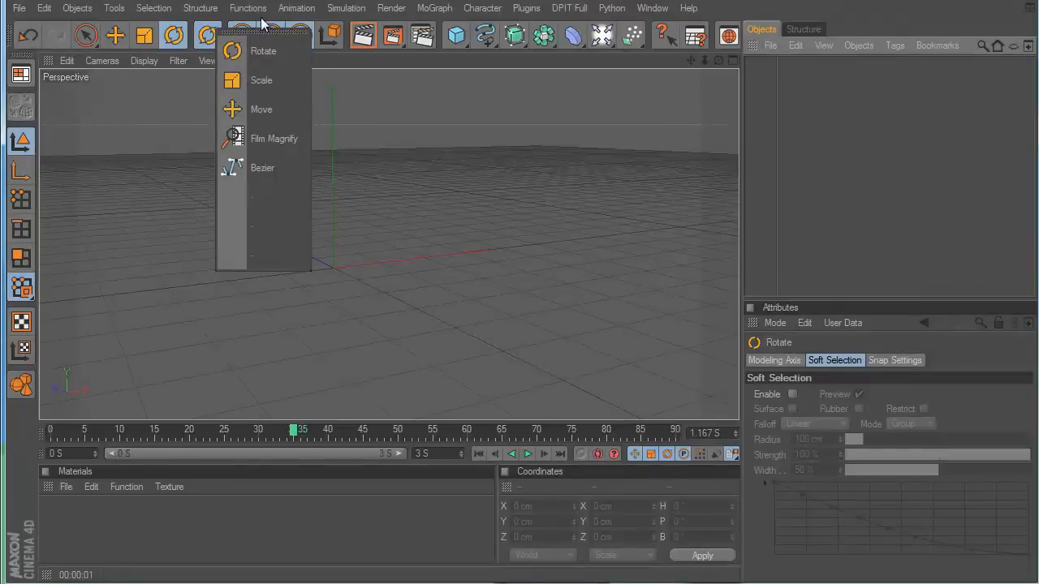
pyautogui.click(63, 38)
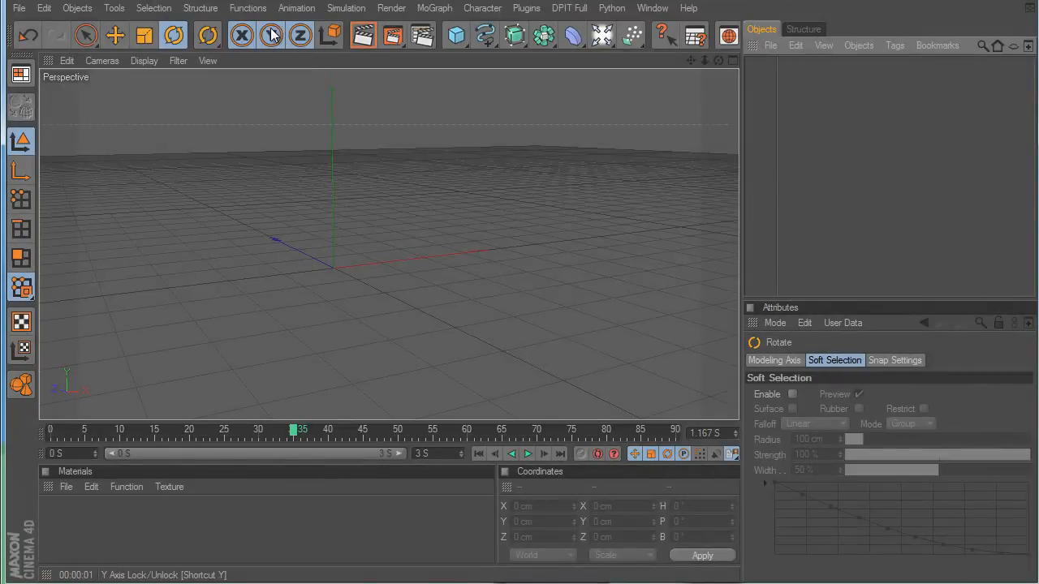
# Add a new cube and, with the Y and Z axes locked, move it to about X 101.7 cm and Z -96 cm
pyautogui.click(457, 35)
pyautogui.press('e')
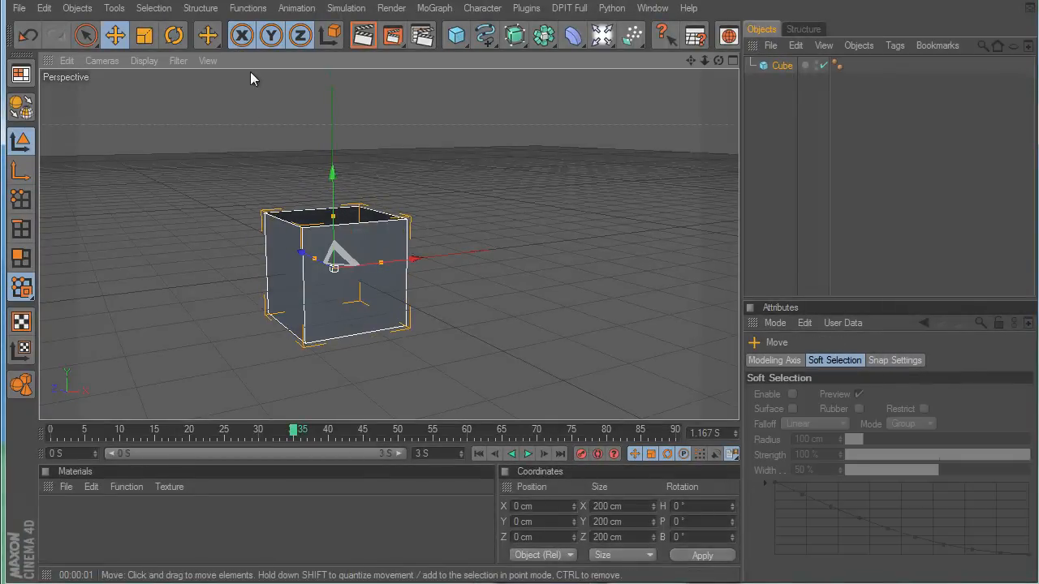
pyautogui.click(271, 35)
pyautogui.click(299, 35)
pyautogui.moveTo(303, 256); pyautogui.dragTo(623, 372)
pyautogui.moveTo(363, 270); pyautogui.dragTo(634, 354)
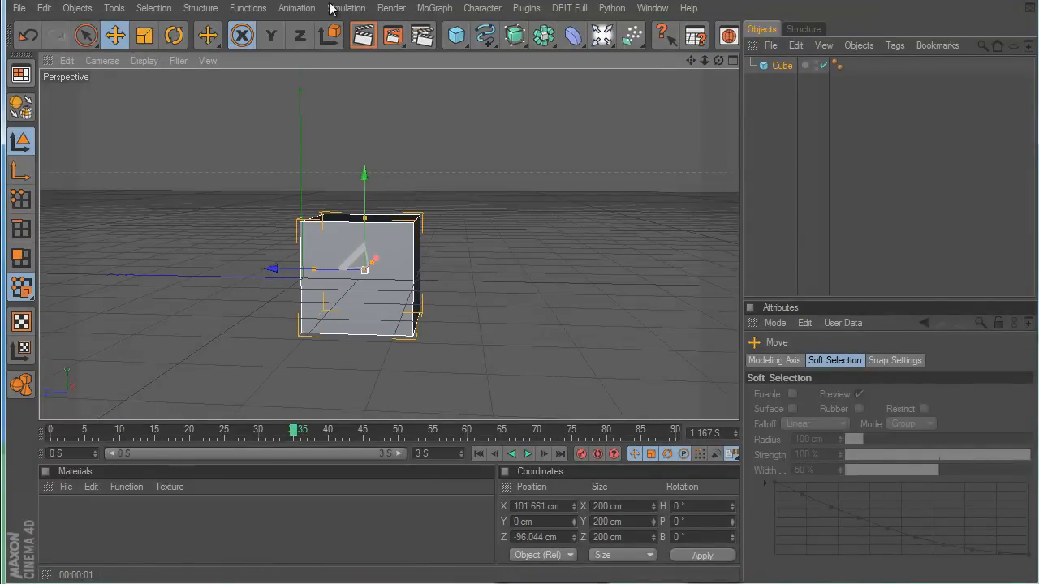
# Unlock the Y axis, move the cube to about X 100.3 cm and Y 55.7 cm, and unlock the Z axis
pyautogui.click(268, 34)
pyautogui.moveTo(493, 278); pyautogui.dragTo(621, 374)
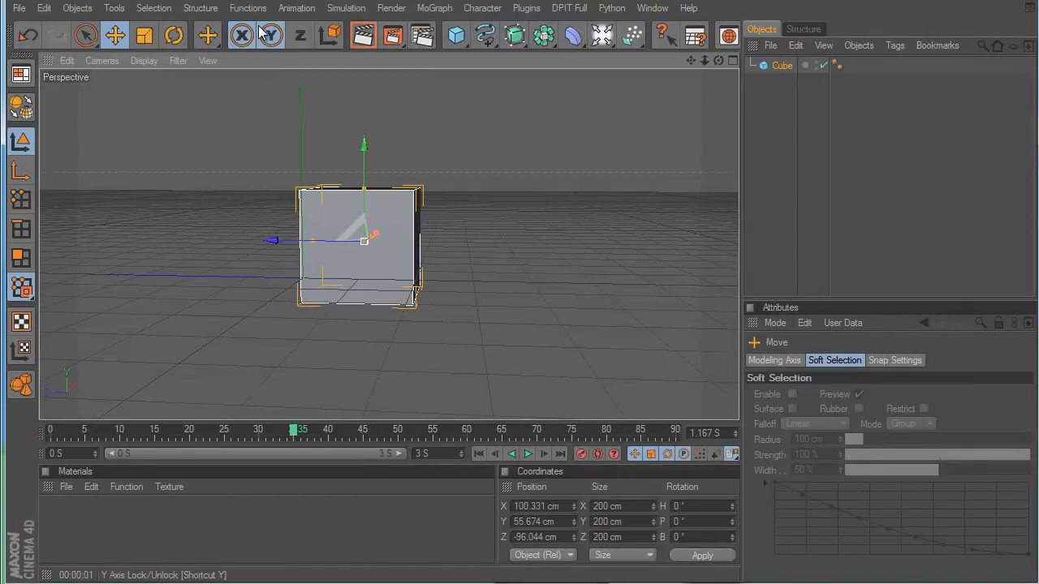
pyautogui.click(299, 35)
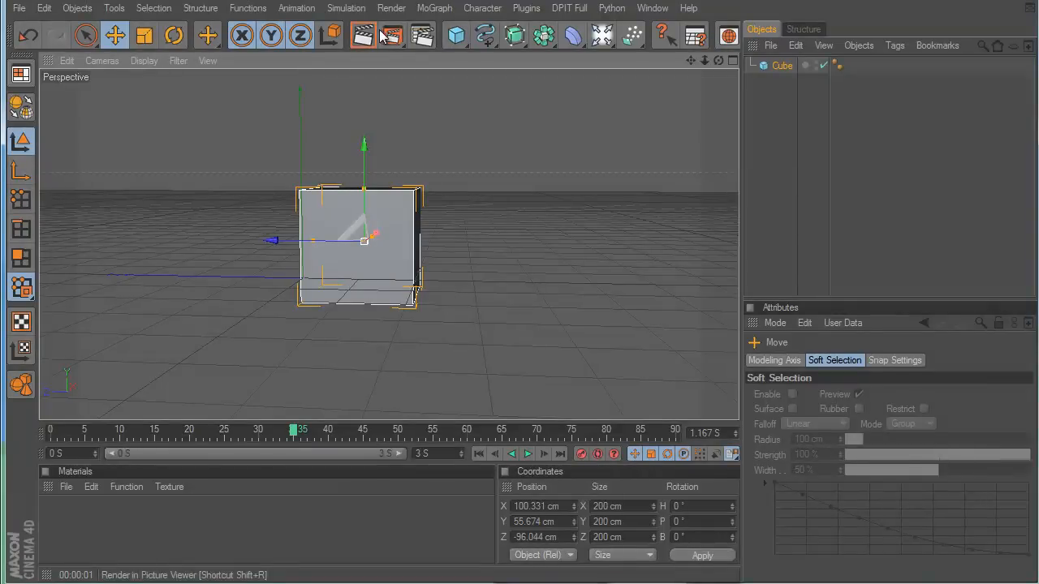
# Delete the cube and look over the available primitive objects without adding one
pyautogui.click(768, 66)
pyautogui.press('Delete')
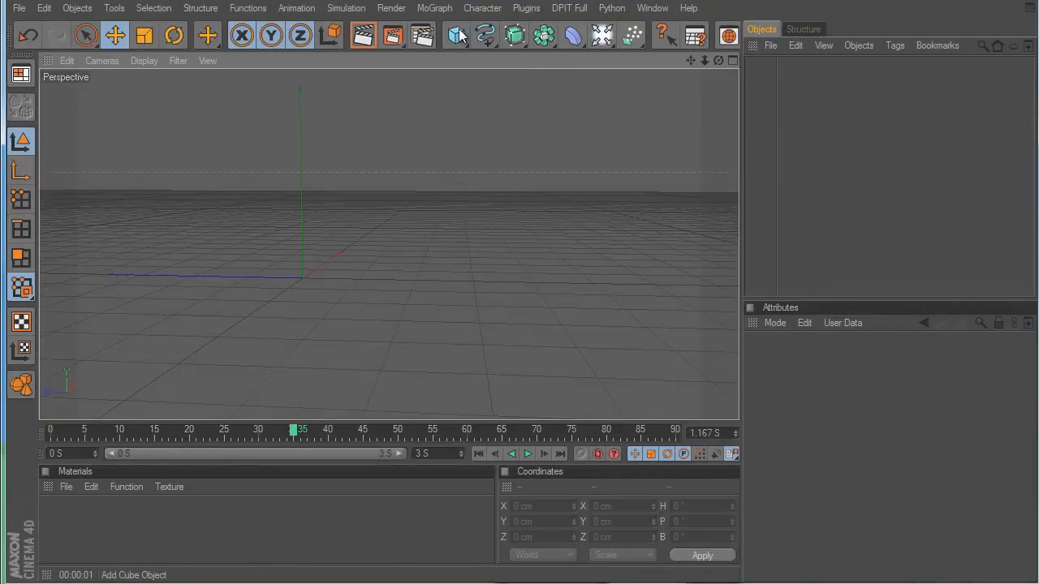
pyautogui.click(456, 35)
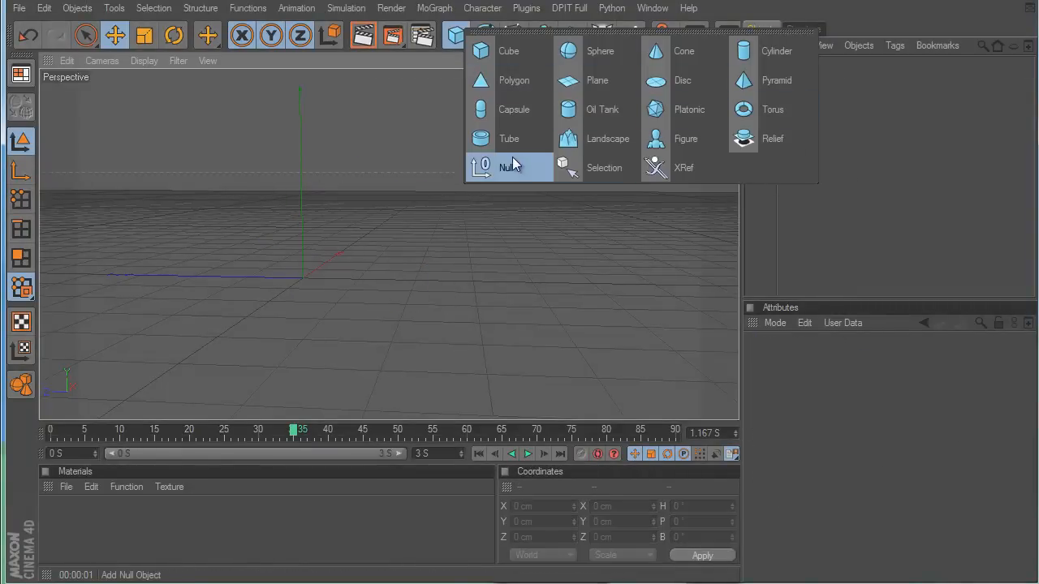
pyautogui.click(845, 177)
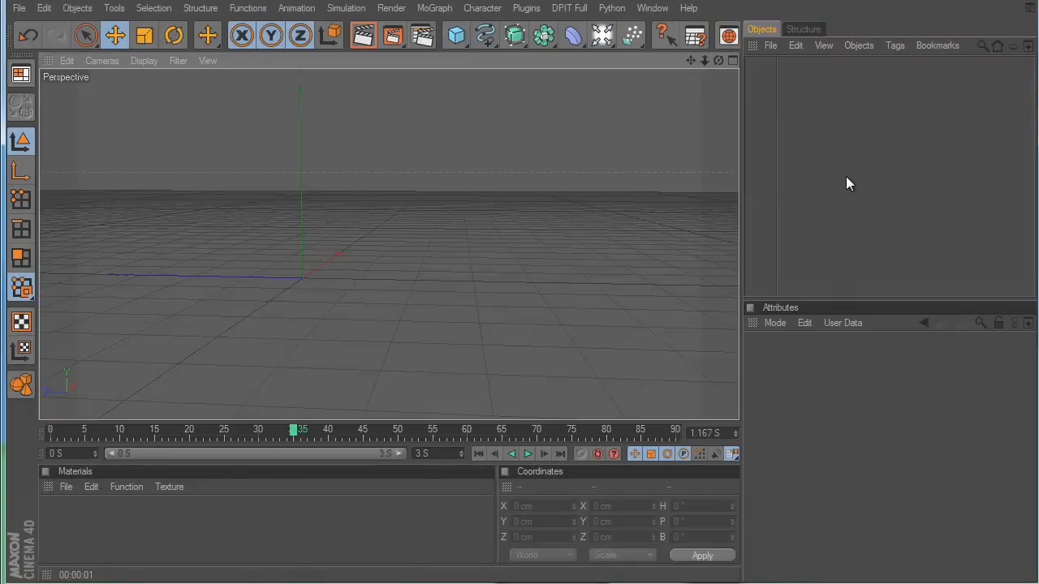
# Add a Text spline object to the scene
pyautogui.click(486, 35)
pyautogui.click(520, 197)
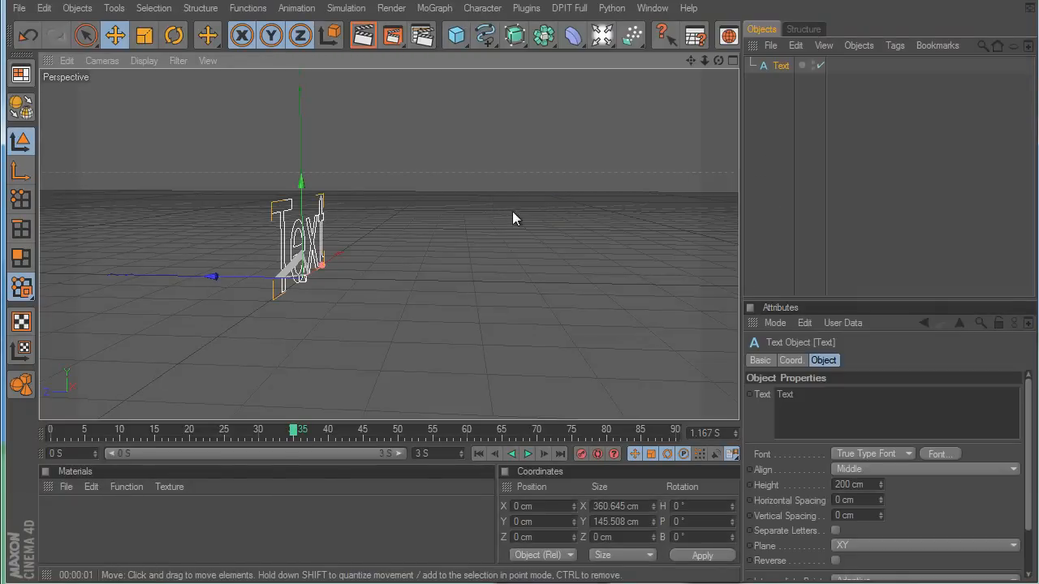
pyautogui.keyDown('alt'); pyautogui.moveTo(505, 341); pyautogui.dragTo(597, 365); pyautogui.keyUp('alt')
# Look over the available NURBS generators and spline objects
pyautogui.click(504, 36)
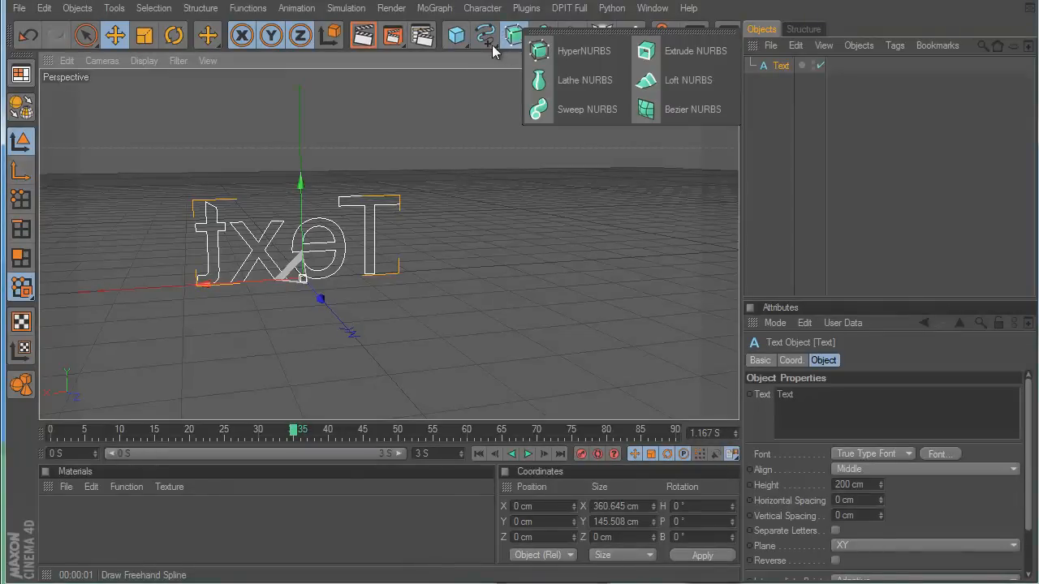
pyautogui.click(488, 42)
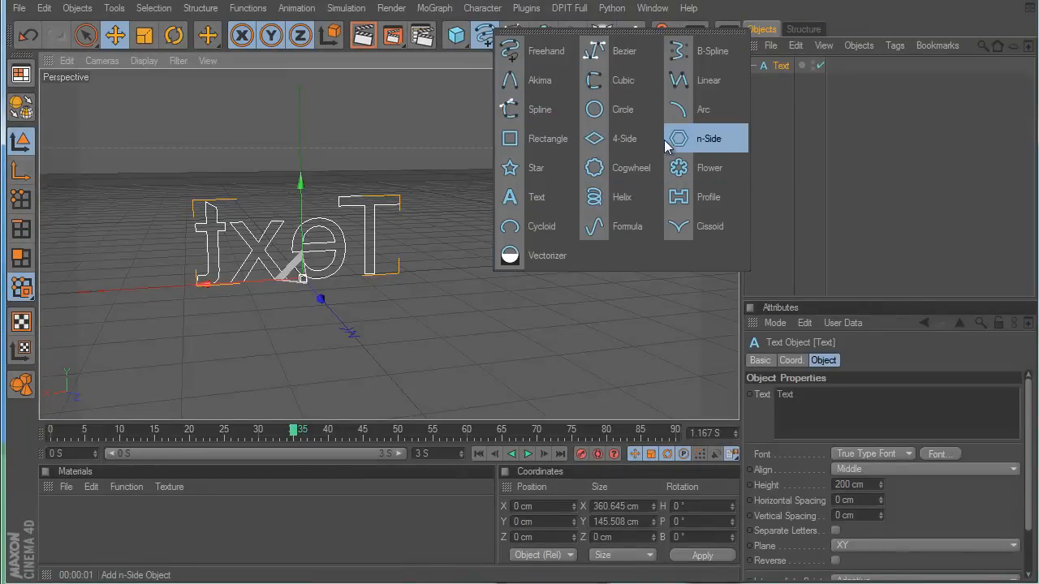
# Render the active view with the text spline facing the camera, and return to the editor view
pyautogui.keyDown('alt'); pyautogui.moveTo(344, 196); pyautogui.dragTo(440, 248); pyautogui.keyUp('alt')
pyautogui.hotkey('ctrl', 'r')
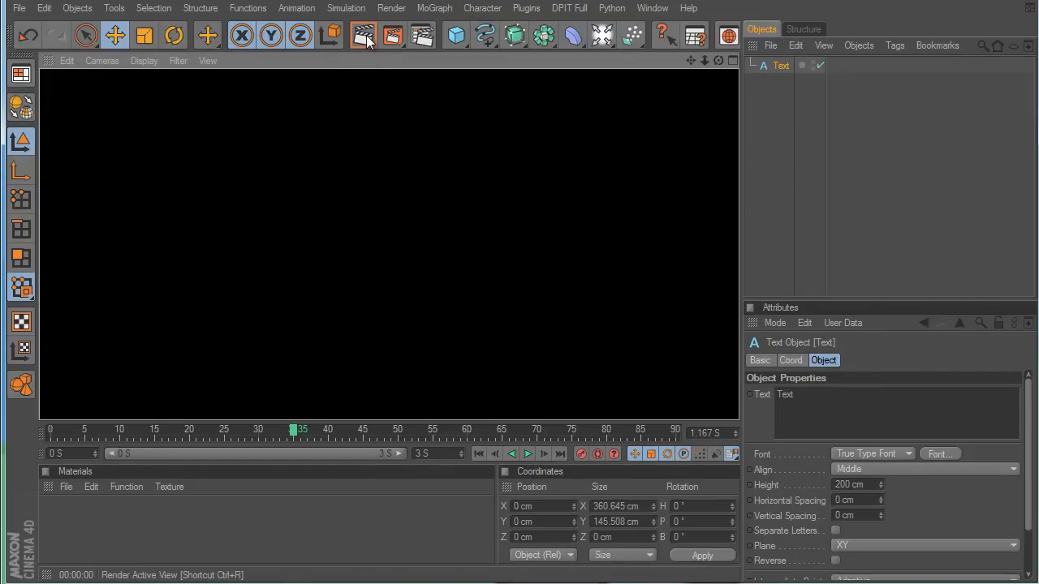
pyautogui.click(775, 65)
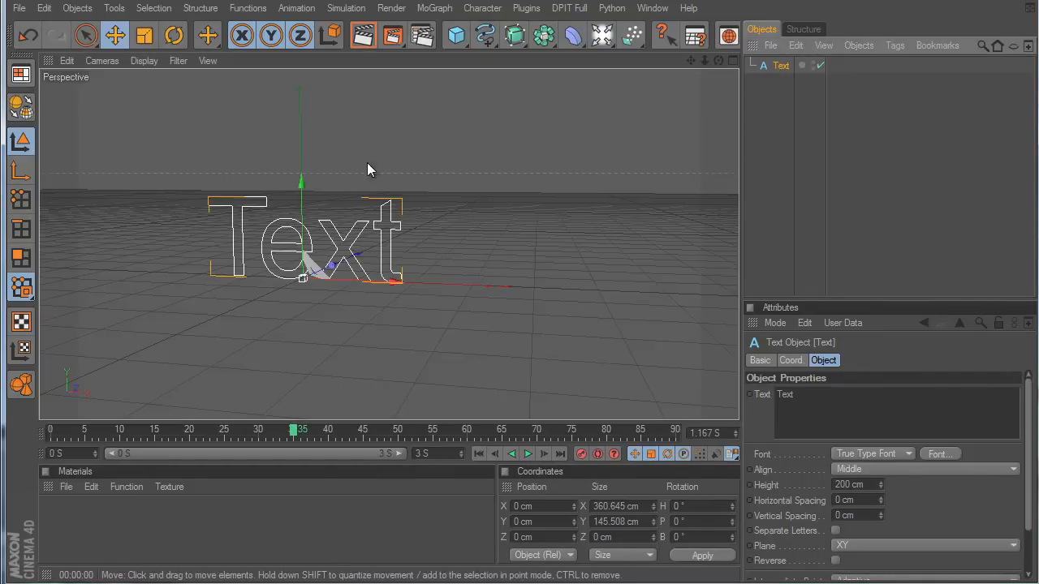
# Add an Extrude NURBS as the parent of the Text spline to give the letters depth
pyautogui.keyDown('alt'); pyautogui.moveTo(400, 250); pyautogui.dragTo(508, 253, button='middle'); pyautogui.keyUp('alt')
pyautogui.click(518, 40)
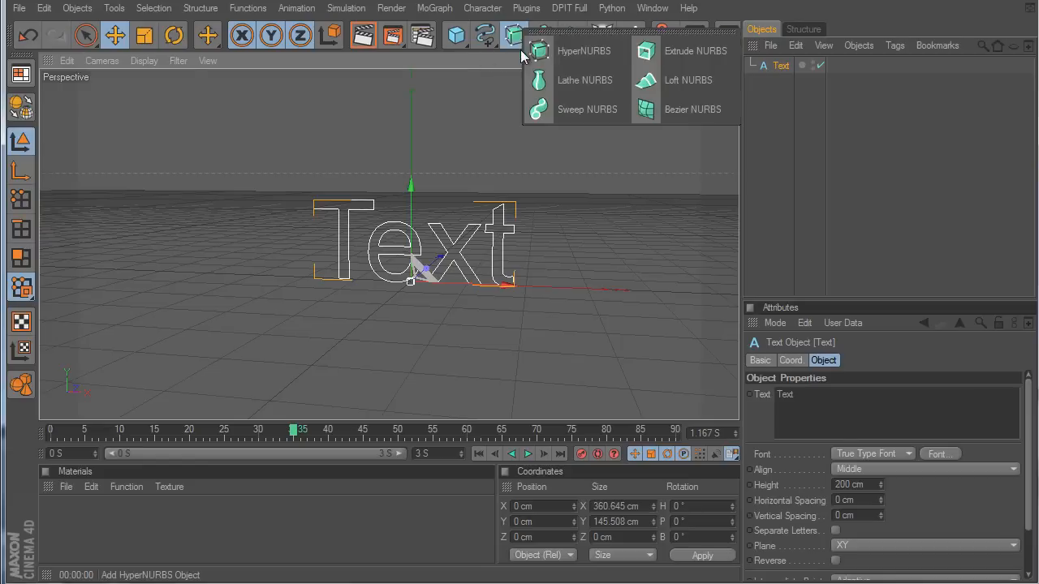
pyautogui.keyDown('alt'); pyautogui.click(708, 58); pyautogui.keyUp('alt')
pyautogui.keyDown('alt'); pyautogui.moveTo(649, 174); pyautogui.dragTo(625, 369); pyautogui.keyUp('alt')
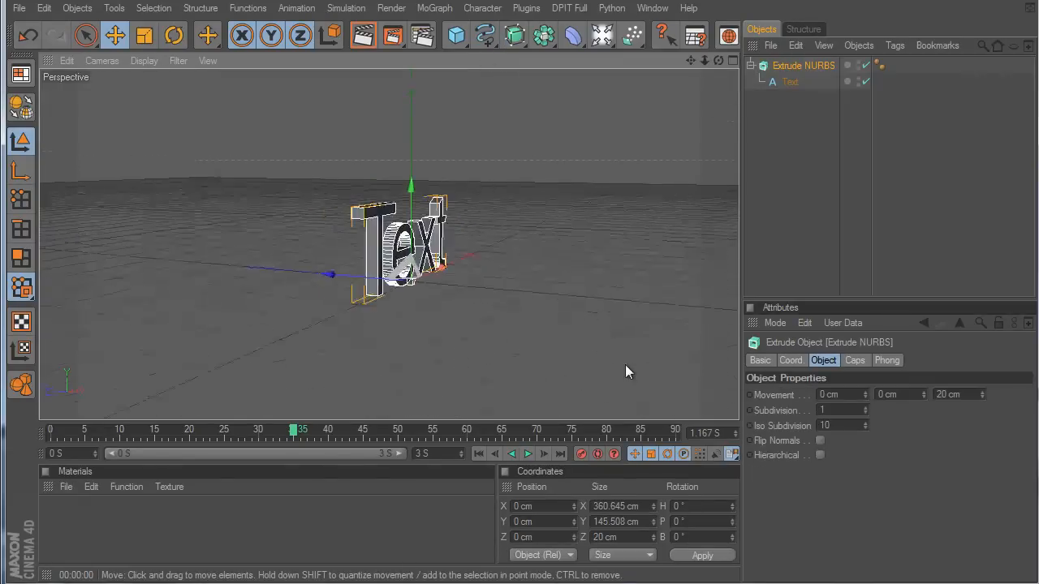
# Render the extruded text in the active view from two different angles
pyautogui.hotkey('ctrl', 'r')
pyautogui.keyDown('alt'); pyautogui.moveTo(556, 289); pyautogui.dragTo(630, 365); pyautogui.keyUp('alt')
pyautogui.hotkey('ctrl', 'r')
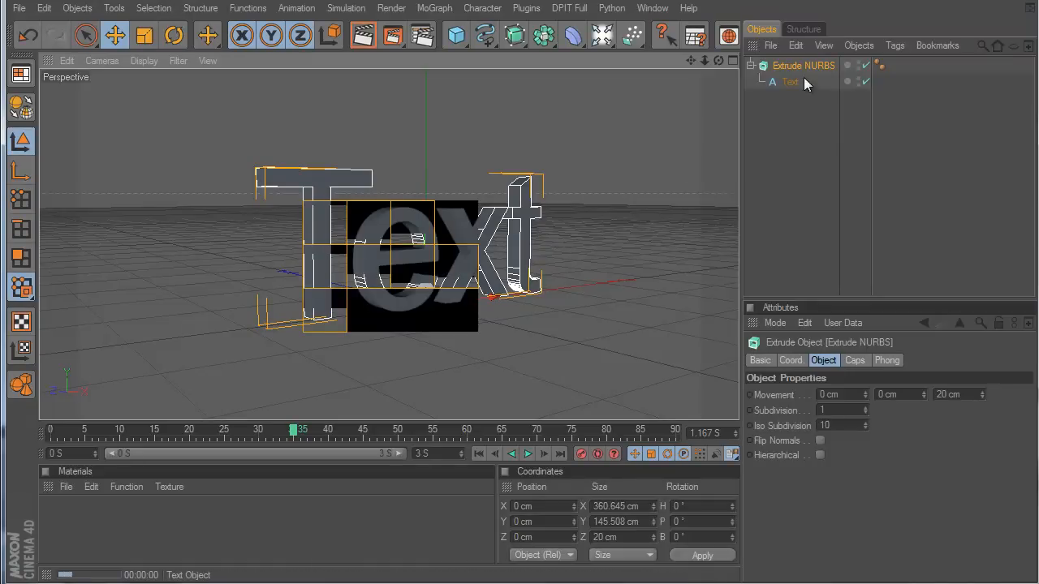
# Delete the Extrude NURBS with its text spline and switch to the Front view
pyautogui.moveTo(787, 122); pyautogui.dragTo(688, 8)
pyautogui.press('Delete')
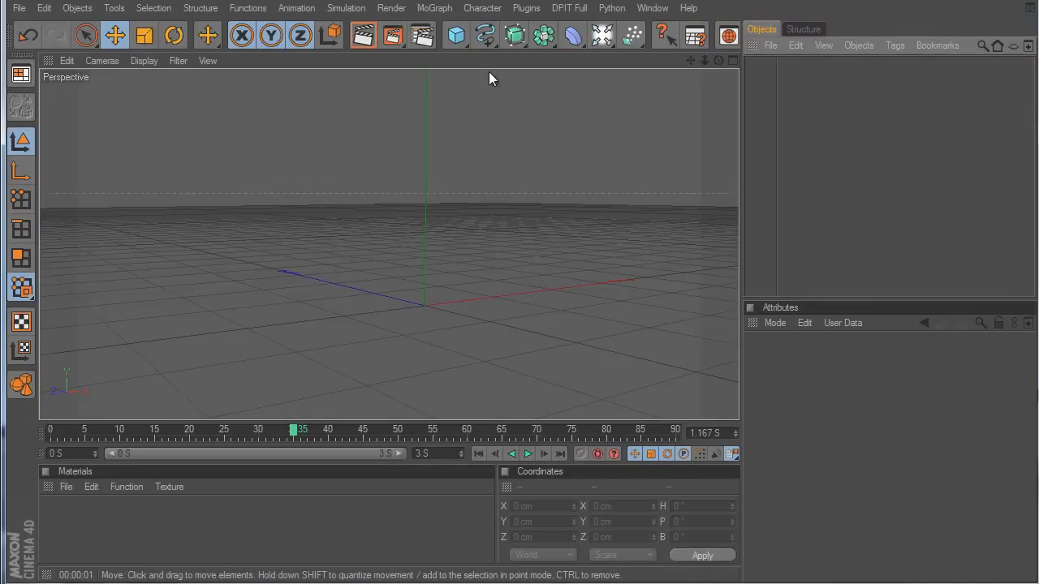
pyautogui.press('F4')
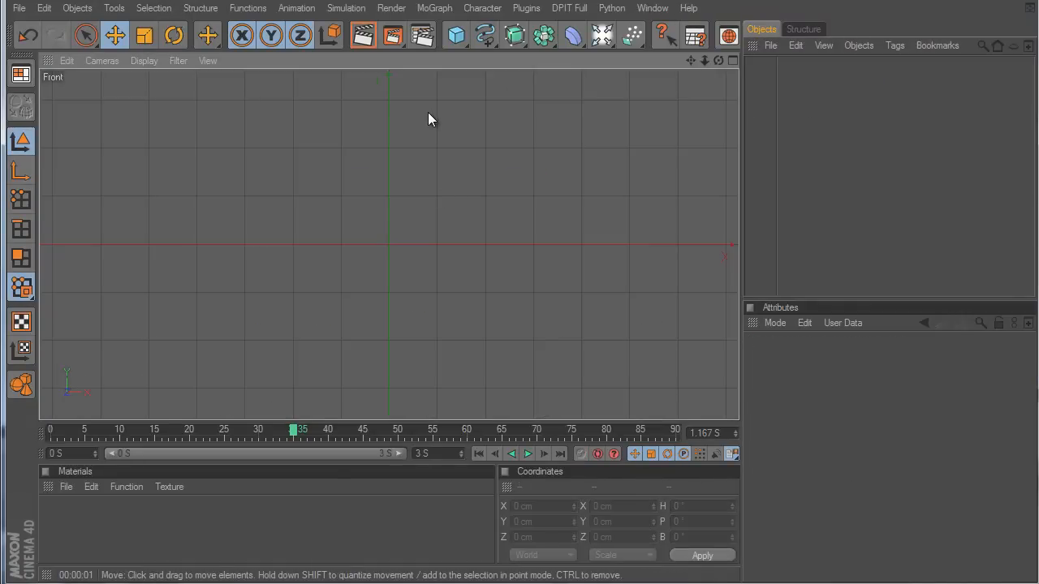
pyautogui.press('F5')
pyautogui.press('F4')
# Draw a closed, irregular Bezier spline around the origin in the Front view, about 833 cm wide and 442 cm high
pyautogui.moveTo(489, 40); pyautogui.dragTo(622, 52)
pyautogui.click(218, 235)
pyautogui.moveTo(249, 171); pyautogui.dragTo(297, 175)
pyautogui.moveTo(307, 227); pyautogui.dragTo(301, 246)
pyautogui.click(428, 160)
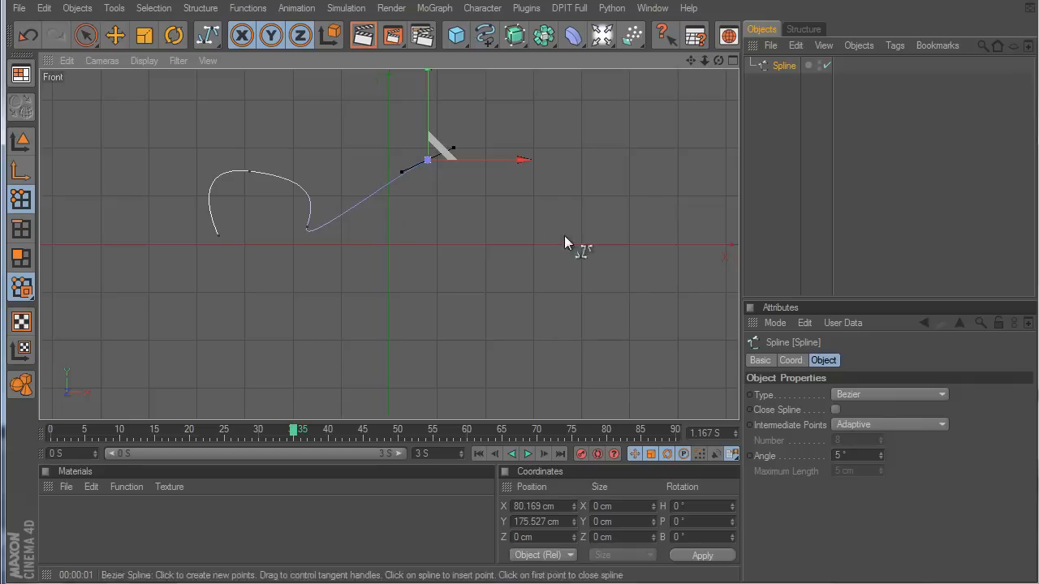
pyautogui.click(607, 247)
pyautogui.click(569, 333)
pyautogui.click(500, 335)
pyautogui.click(479, 249)
pyautogui.click(394, 334)
pyautogui.click(326, 369)
pyautogui.click(274, 290)
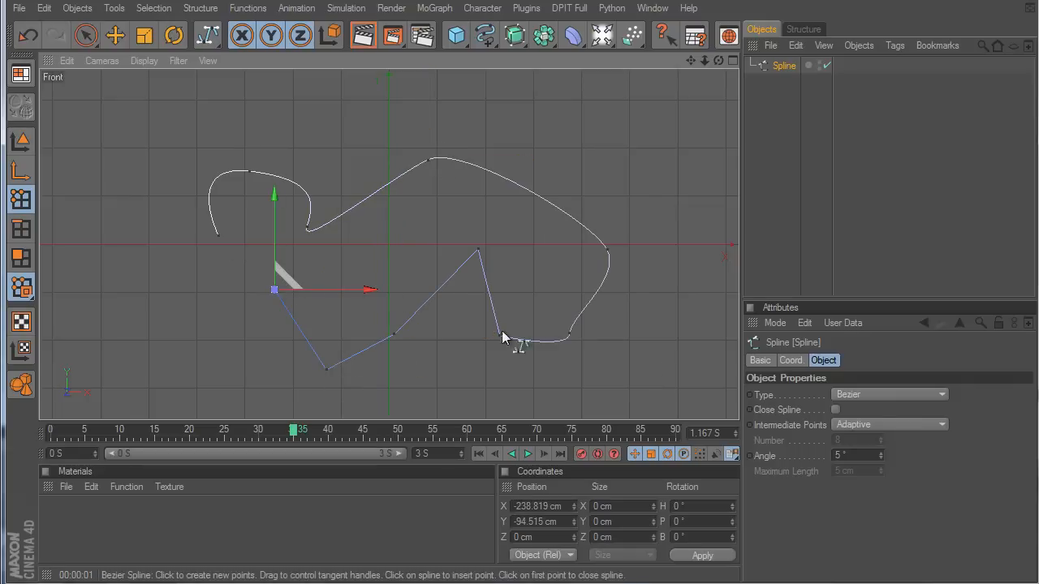
pyautogui.click(221, 237)
# View the closed spline in Perspective and render the active view
pyautogui.press('F1')
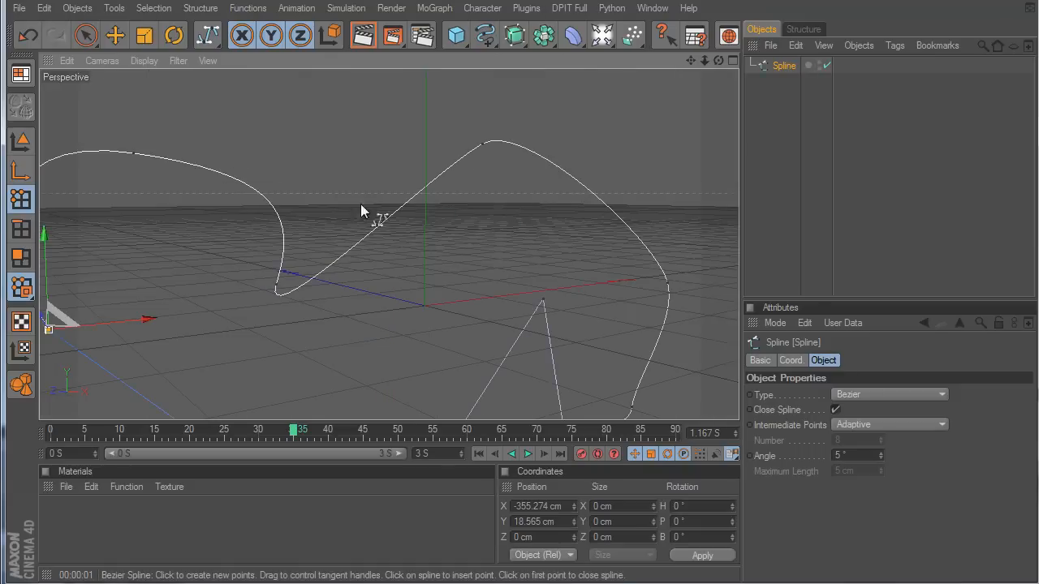
pyautogui.keyDown('alt'); pyautogui.moveTo(597, 380); pyautogui.dragTo(513, 241); pyautogui.keyUp('alt')
pyautogui.press('e')
pyautogui.hotkey('ctrl', 'r')
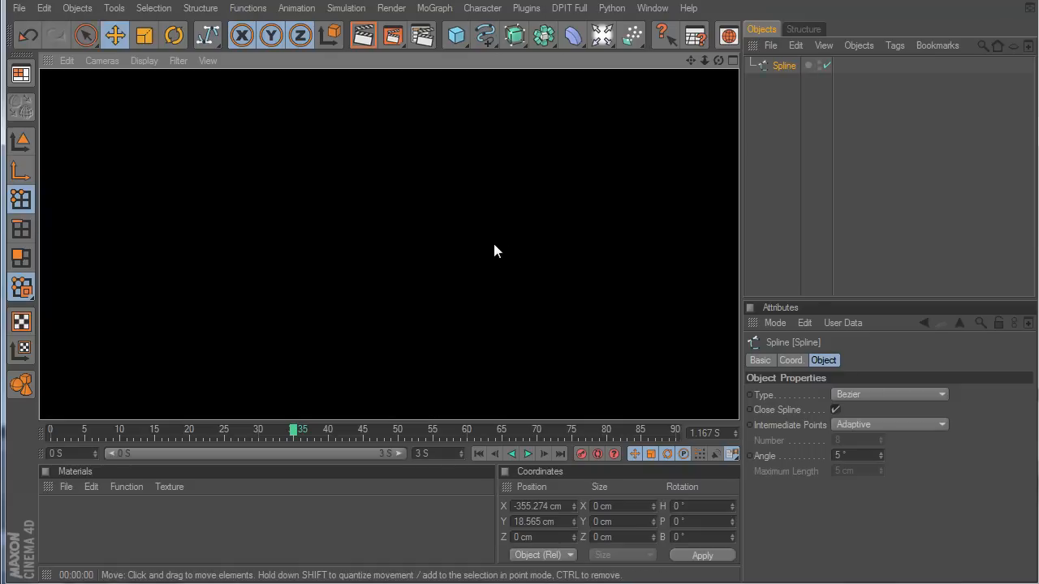
# Add an Extrude NURBS directly as the parent of the selected spline, and undo it
pyautogui.moveTo(515, 35); pyautogui.dragTo(787, 78)
pyautogui.click(787, 78)
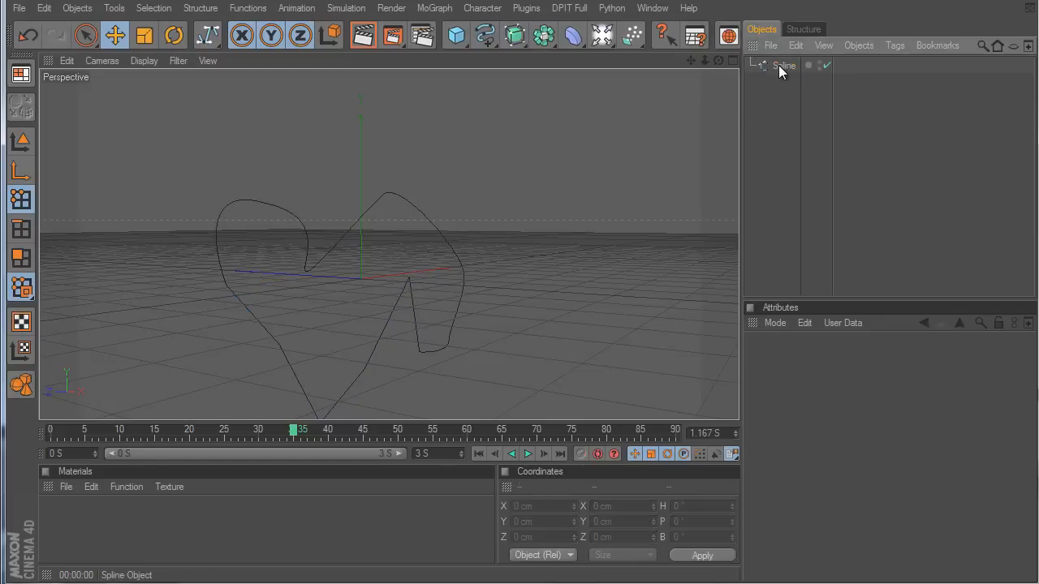
pyautogui.click(779, 65)
pyautogui.keyDown('alt'); pyautogui.moveTo(572, 35); pyautogui.dragTo(676, 42); pyautogui.keyUp('alt')
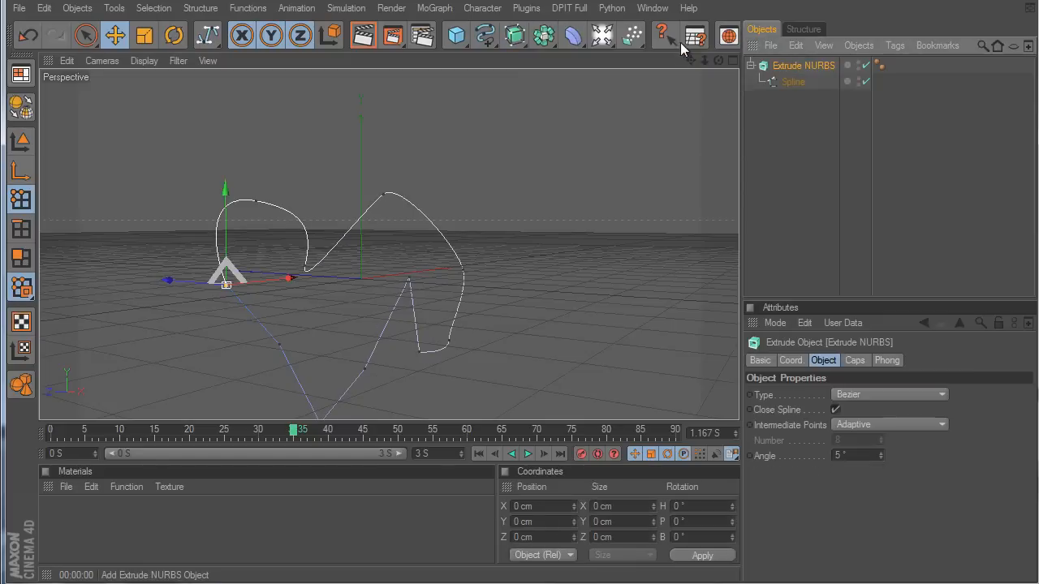
pyautogui.hotkey('ctrl', 'z')
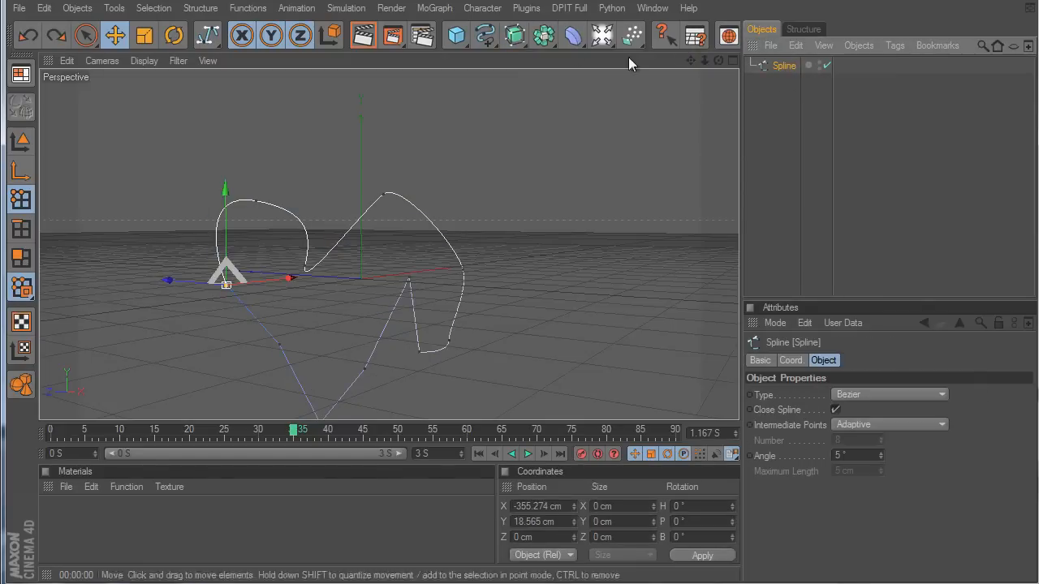
# Add a separate Extrude NURBS and make the closed spline its child to extrude the shape
pyautogui.keyDown('alt'); pyautogui.moveTo(529, 38); pyautogui.dragTo(695, 46); pyautogui.keyUp('alt')
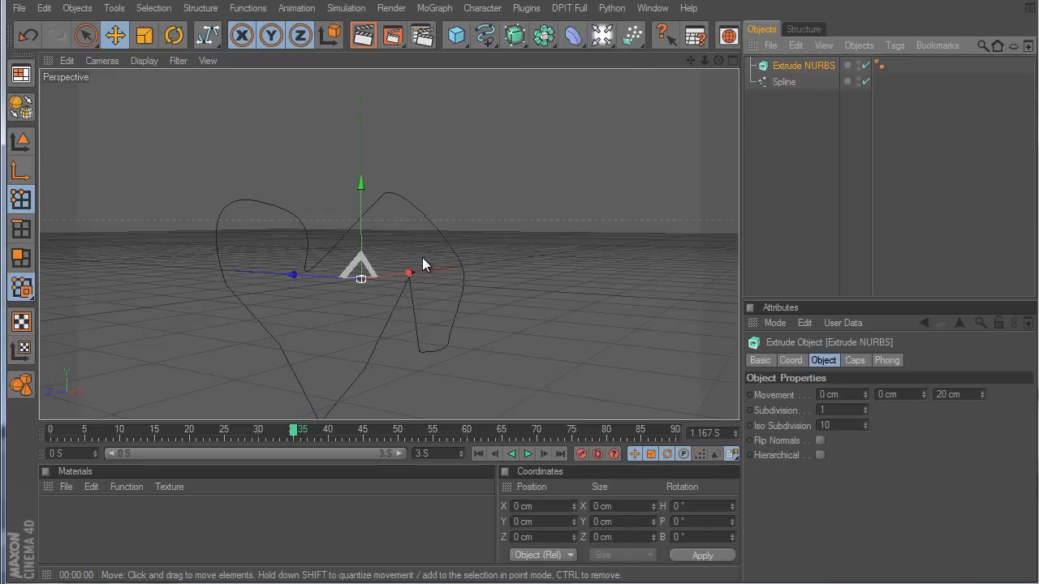
pyautogui.moveTo(788, 81); pyautogui.dragTo(809, 65)
pyautogui.click(786, 67)
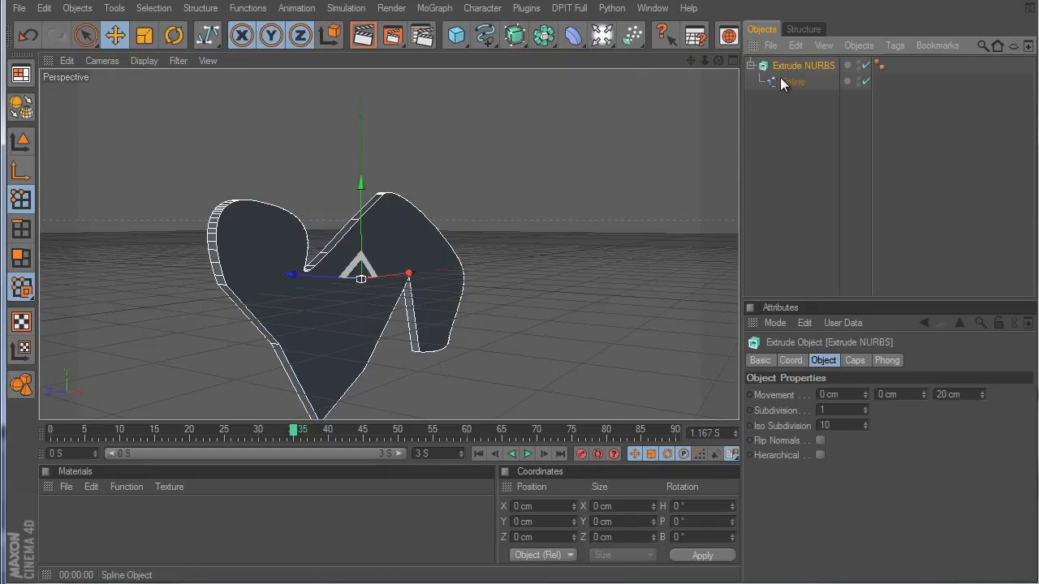
pyautogui.moveTo(710, 339)
pyautogui.keyDown('alt'); pyautogui.mouseDown()
pyautogui.moveTo(661, 365)
pyautogui.moveTo(700, 345)
pyautogui.mouseUp(); pyautogui.keyUp('alt')
# Copy the extruded spline, delete the duplicate Extrude NURBS, and place the copied spline as a second child of the original generator
pyautogui.keyDown('ctrl'); pyautogui.moveTo(796, 84); pyautogui.dragTo(786, 128); pyautogui.keyUp('ctrl')
pyautogui.click(790, 131)
pyautogui.click(794, 109)
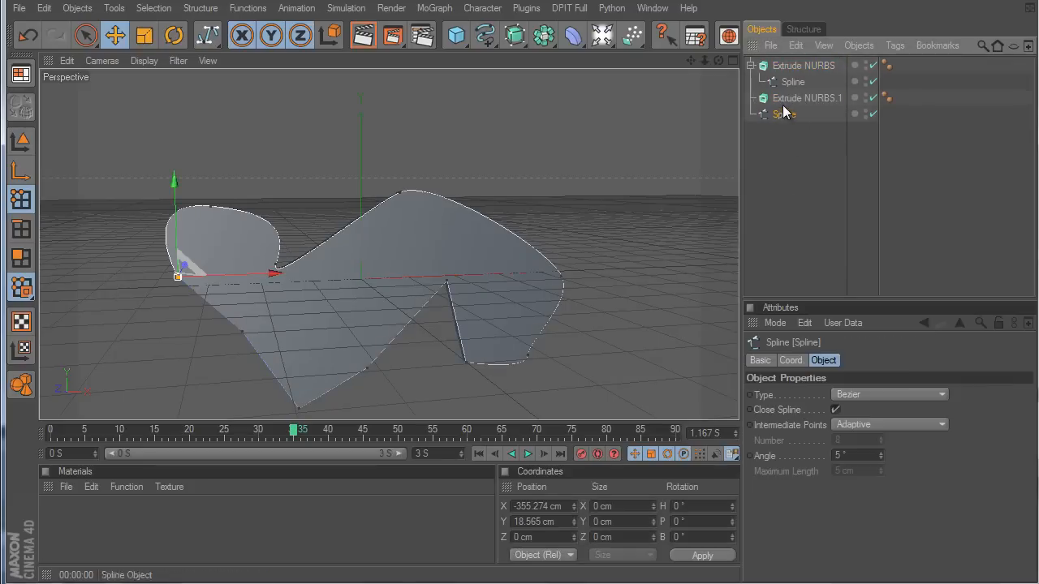
pyautogui.click(785, 101)
pyautogui.press('Delete')
pyautogui.moveTo(791, 80); pyautogui.dragTo(791, 81)
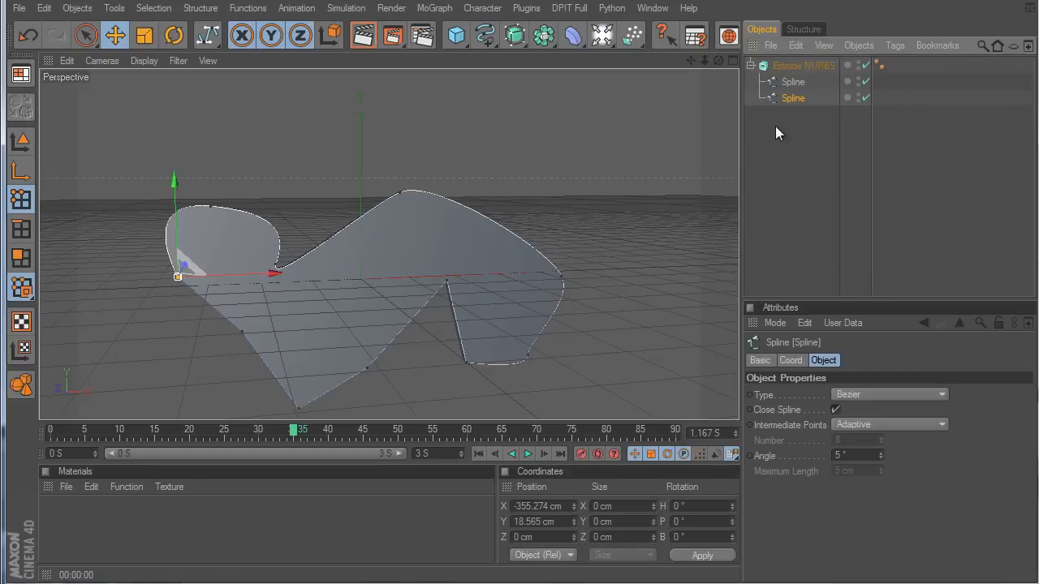
# Move the copied spline as a whole object about 494 cm along X, away from the original
pyautogui.click(16, 139)
pyautogui.moveTo(443, 278); pyautogui.dragTo(627, 365)
pyautogui.keyDown('alt'); pyautogui.moveTo(368, 269); pyautogui.dragTo(370, 267); pyautogui.keyUp('alt')
pyautogui.scroll(-3, 454, 272)
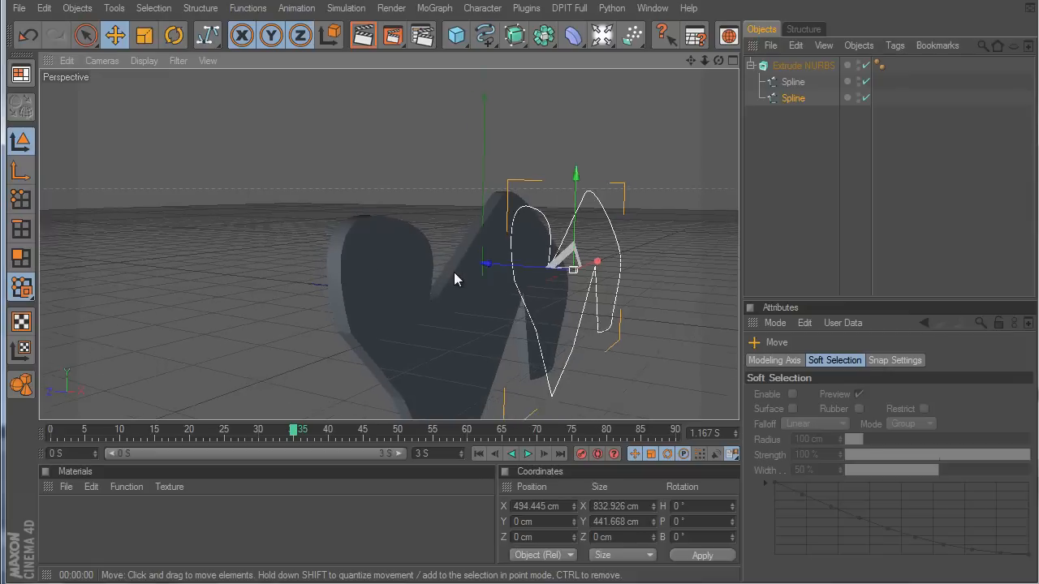
# Enable Hierarchical on the Extrude NURBS so that both child splines are extruded
pyautogui.click(807, 68)
pyautogui.click(819, 455)
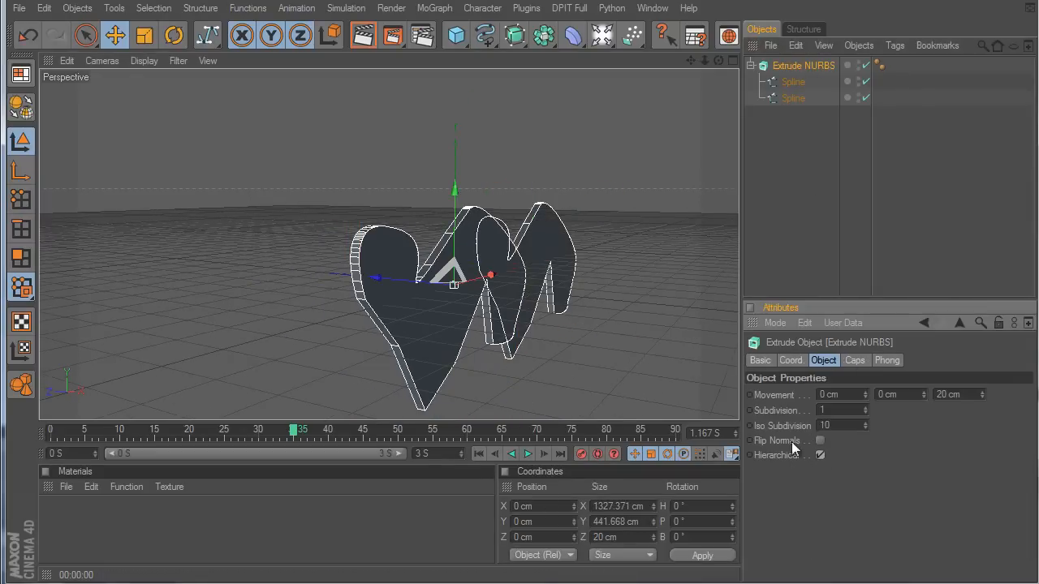
pyautogui.keyDown('alt'); pyautogui.moveTo(666, 373); pyautogui.dragTo(635, 225); pyautogui.keyUp('alt')
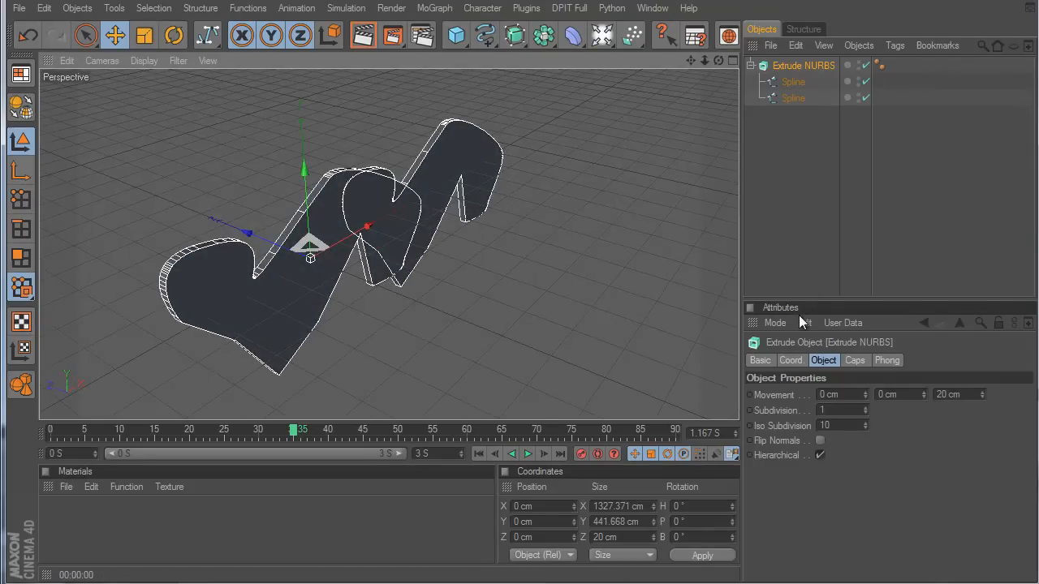
pyautogui.click(797, 83)
pyautogui.click(793, 64)
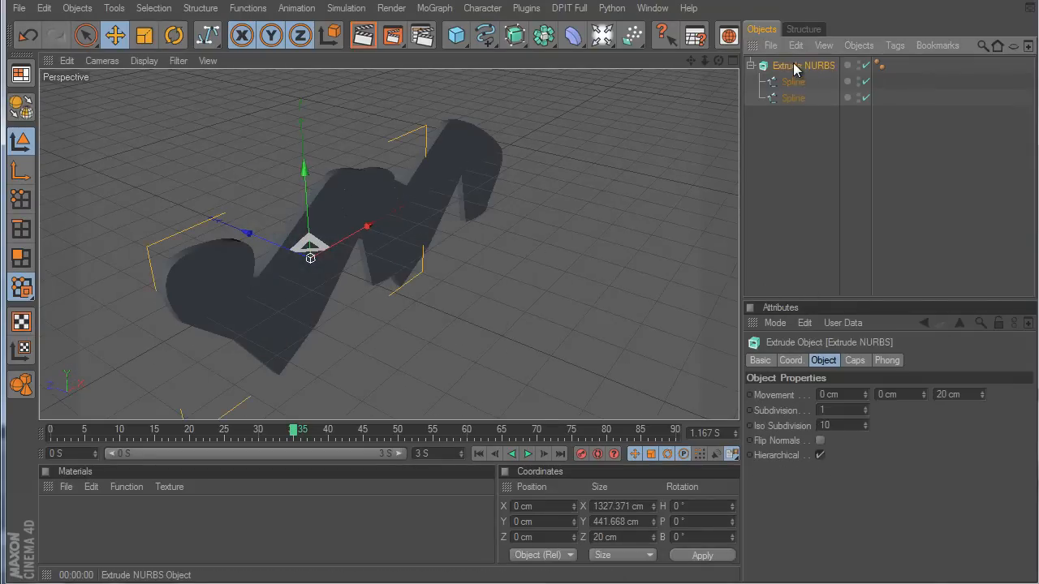
# Create a new material and set its color to pink, RGB 242, 187, 204
pyautogui.doubleClick(90, 516)
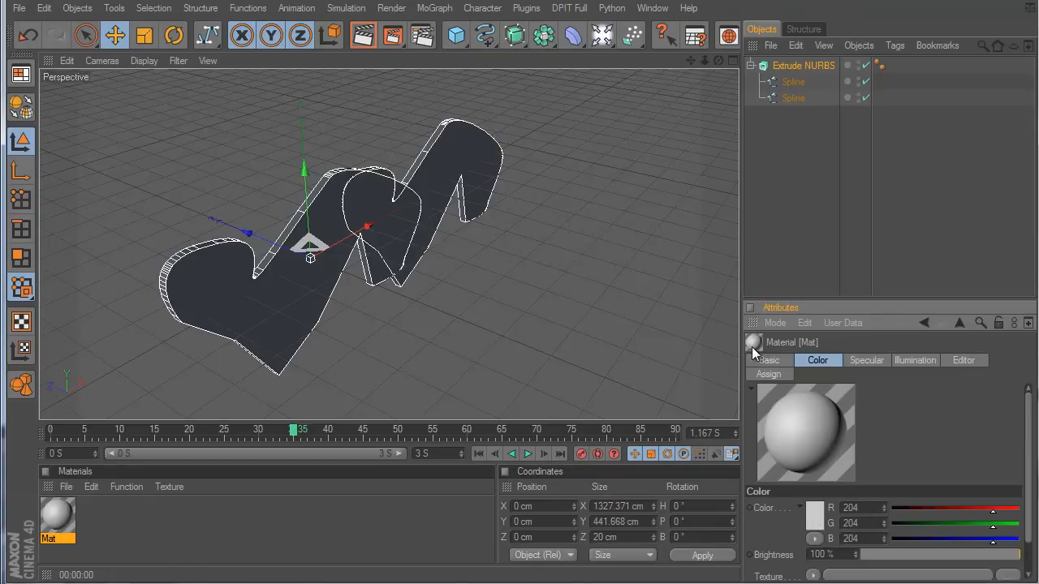
pyautogui.doubleClick(57, 516)
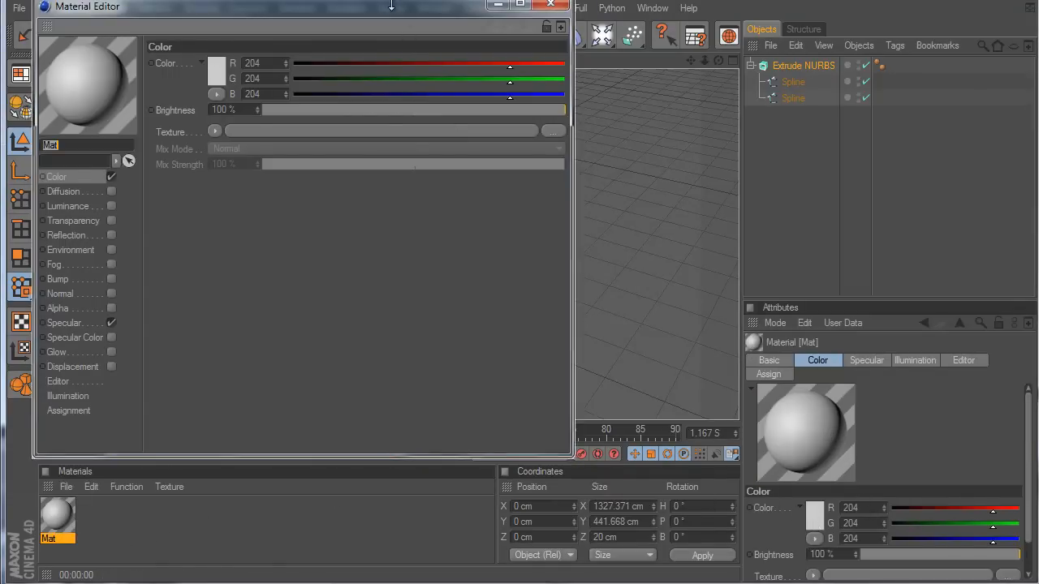
pyautogui.moveTo(406, 7); pyautogui.dragTo(627, 34)
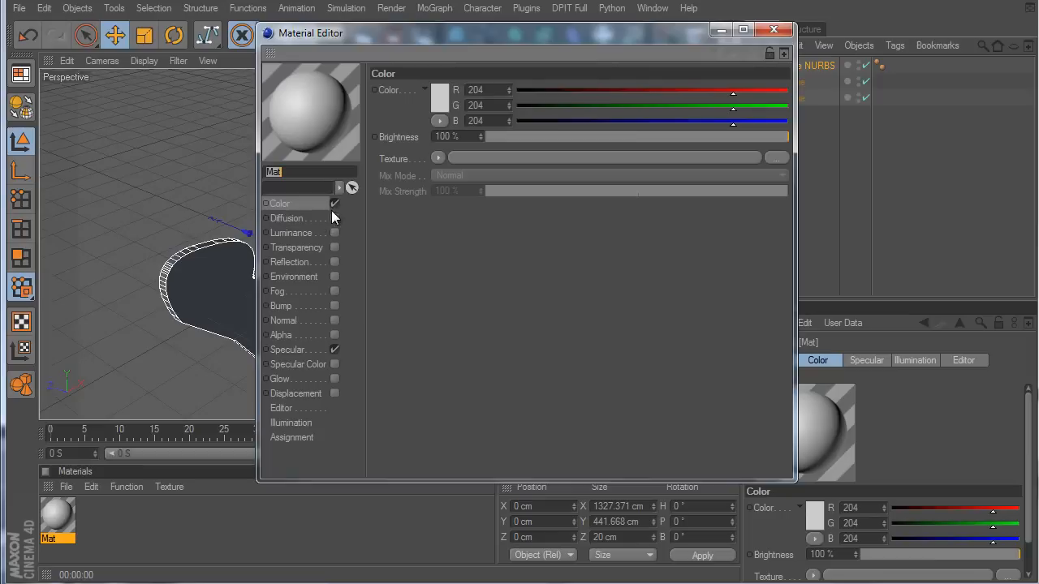
pyautogui.click(715, 111)
pyautogui.moveTo(740, 94); pyautogui.dragTo(773, 92)
pyautogui.click(782, 33)
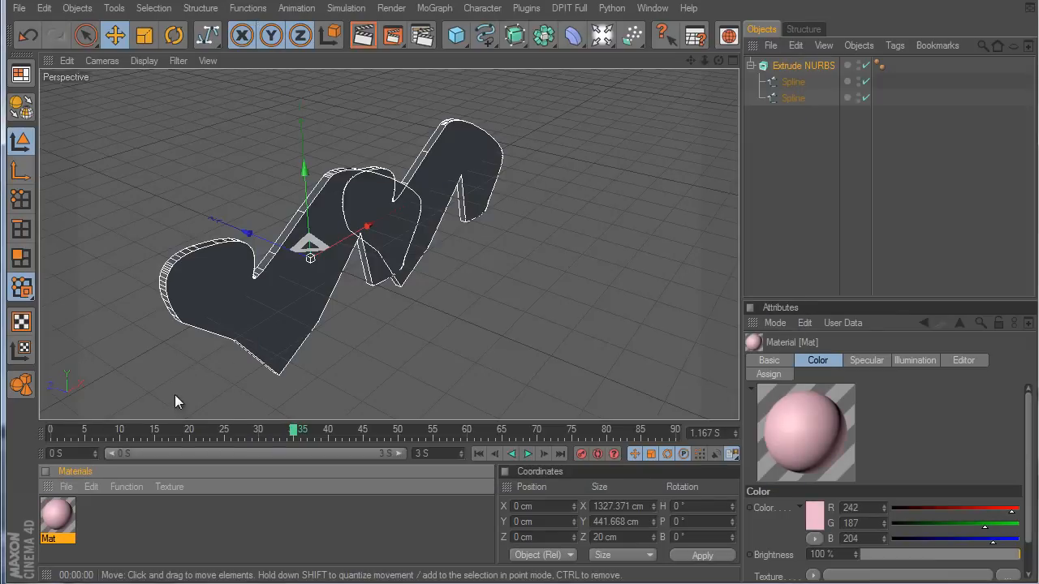
# Apply the pink material to the extruded shapes and render the view from the front
pyautogui.moveTo(73, 518); pyautogui.dragTo(265, 332)
pyautogui.keyDown('alt'); pyautogui.moveTo(536, 213); pyautogui.dragTo(627, 369); pyautogui.keyUp('alt')
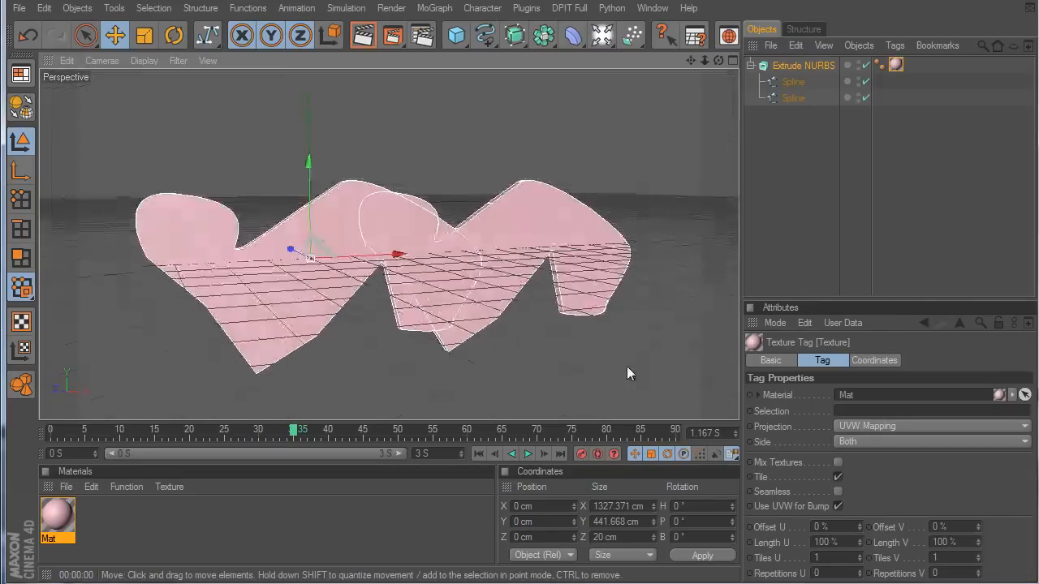
pyautogui.click(374, 30)
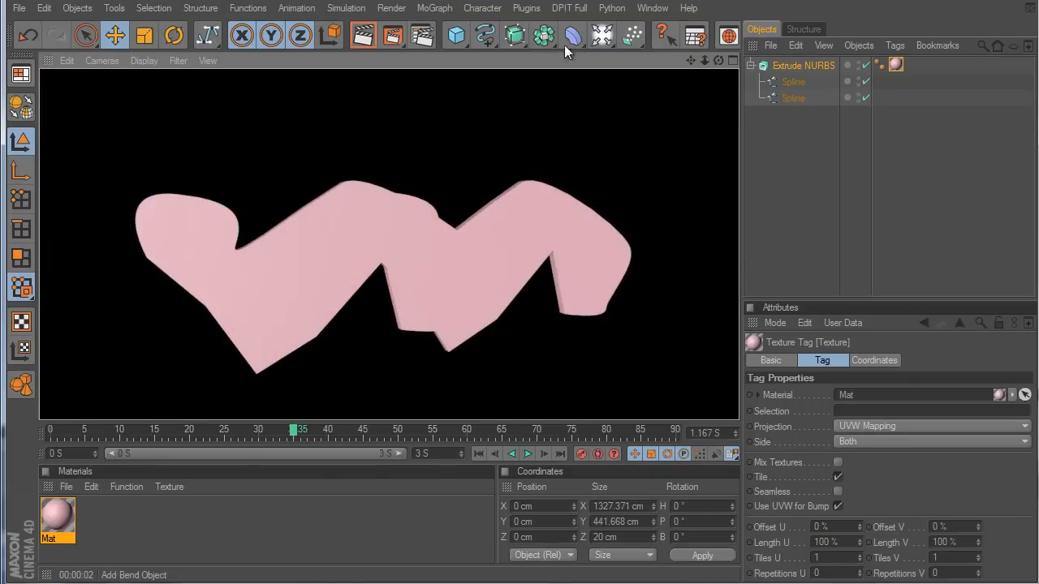
# Delete the Extrude NURBS with both splines, and look over the available NURBS generators
pyautogui.moveTo(818, 134); pyautogui.dragTo(716, 18)
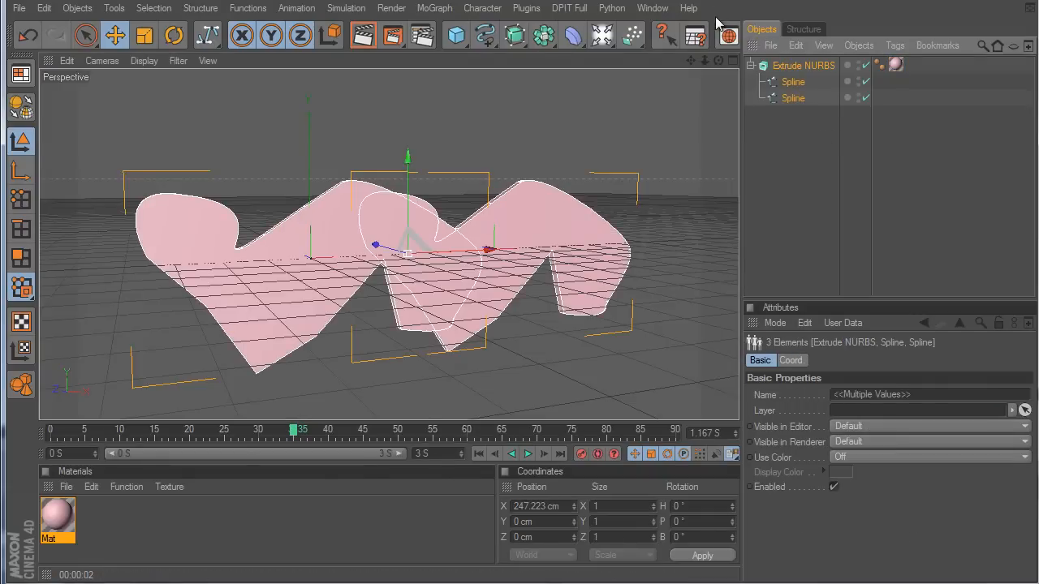
pyautogui.press('Delete')
pyautogui.click(513, 41)
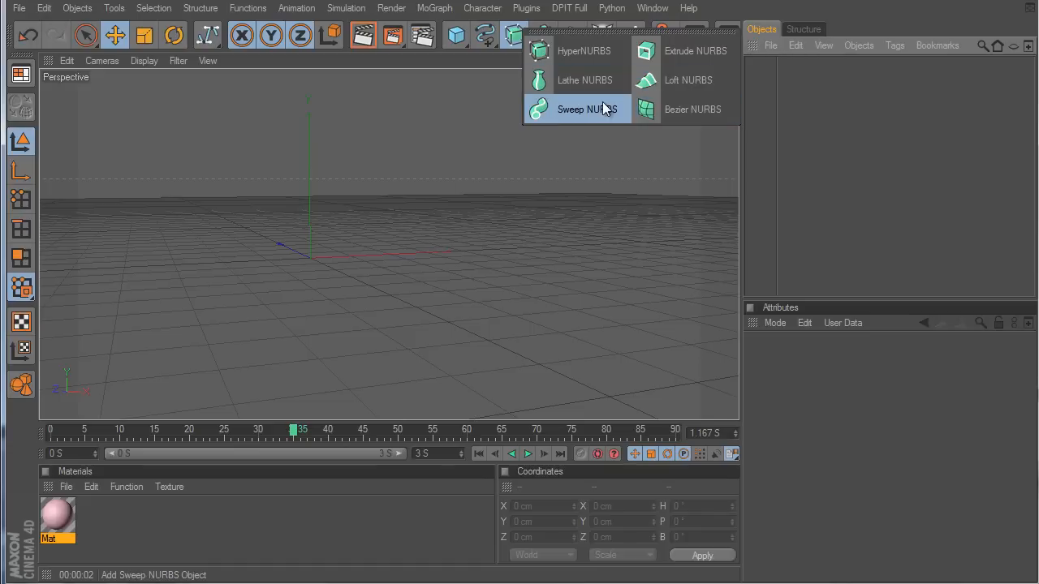
pyautogui.click(833, 118)
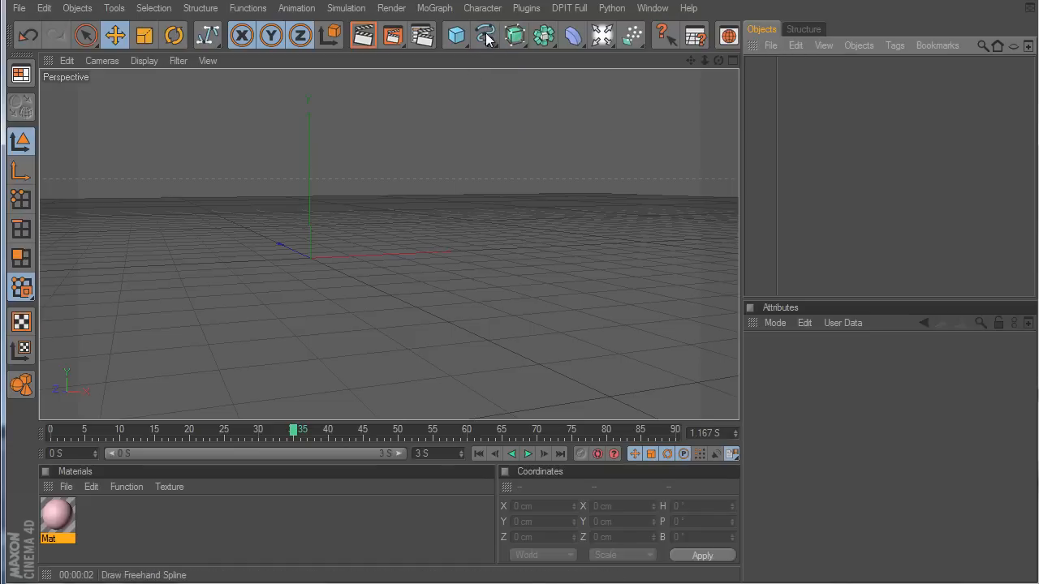
# Activate the Bezier spline tool in the Front view and add a Lathe NURBS to the scene
pyautogui.press('F4')
pyautogui.click(488, 38)
pyautogui.click(592, 64)
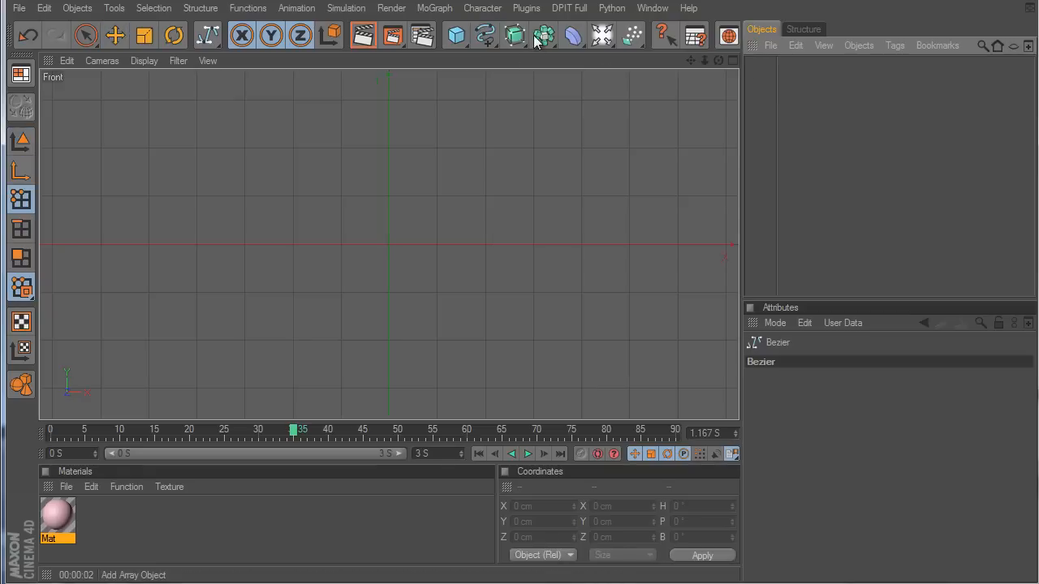
pyautogui.click(513, 35)
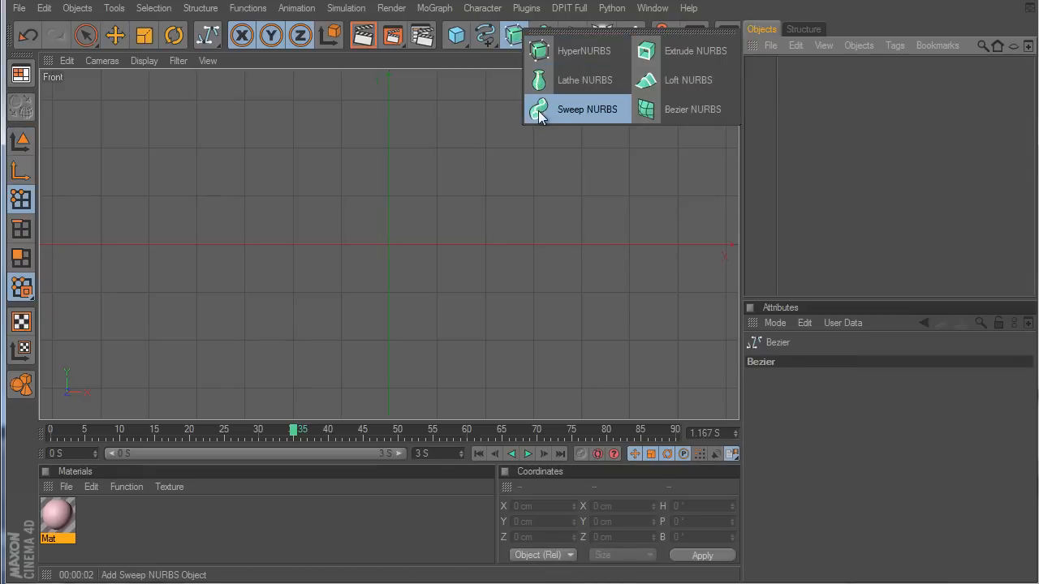
pyautogui.click(572, 79)
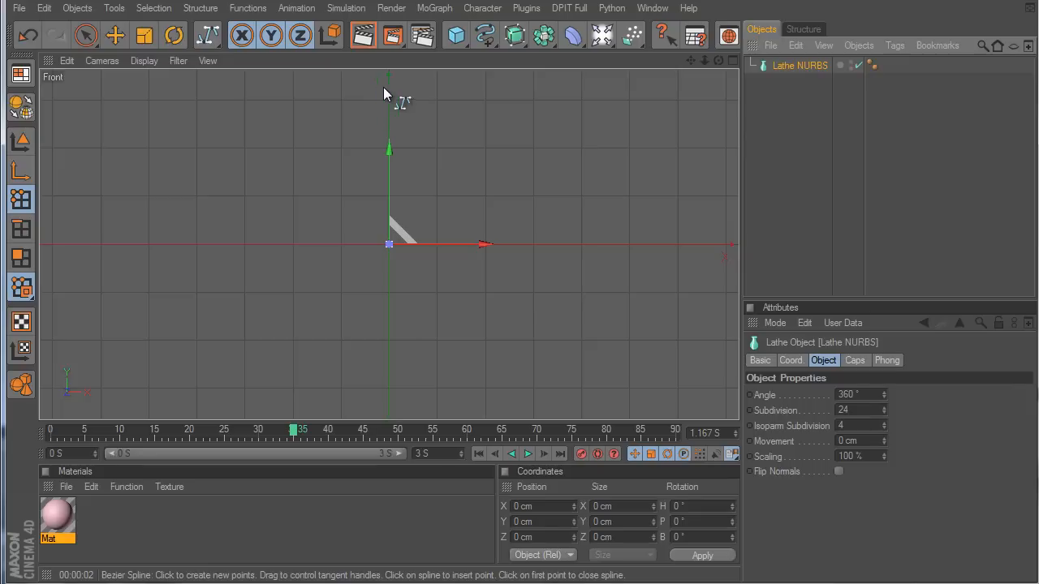
# Draw an open Bezier half-profile of a goblet beside the vertical axis, about 616 cm tall, from rim to base
pyautogui.click(498, 99)
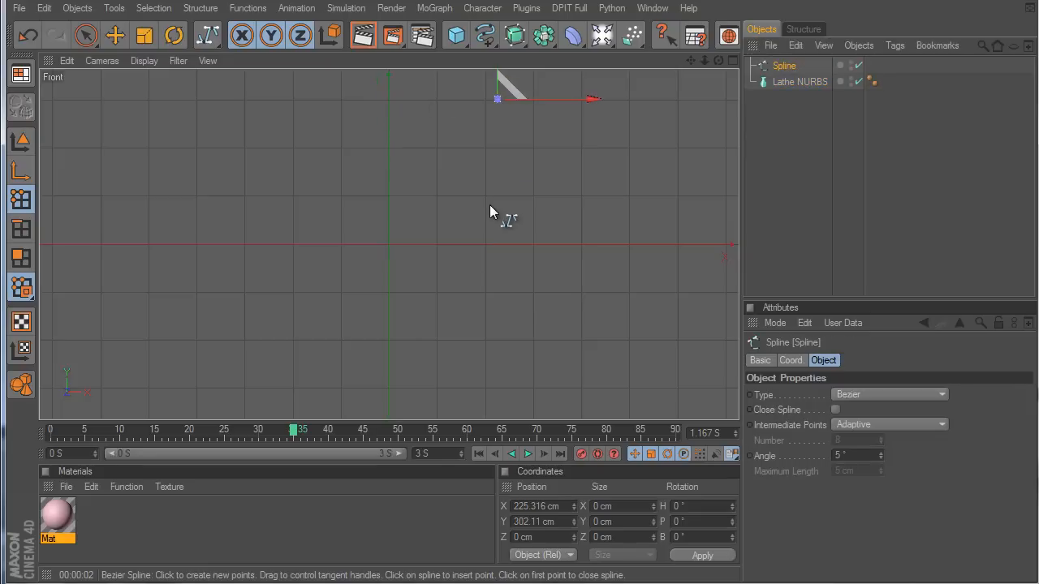
pyautogui.moveTo(489, 212); pyautogui.dragTo(463, 232)
pyautogui.moveTo(403, 247); pyautogui.dragTo(394, 276)
pyautogui.moveTo(402, 348); pyautogui.dragTo(404, 351)
pyautogui.moveTo(490, 373); pyautogui.dragTo(497, 384)
pyautogui.moveTo(408, 396); pyautogui.dragTo(389, 398)
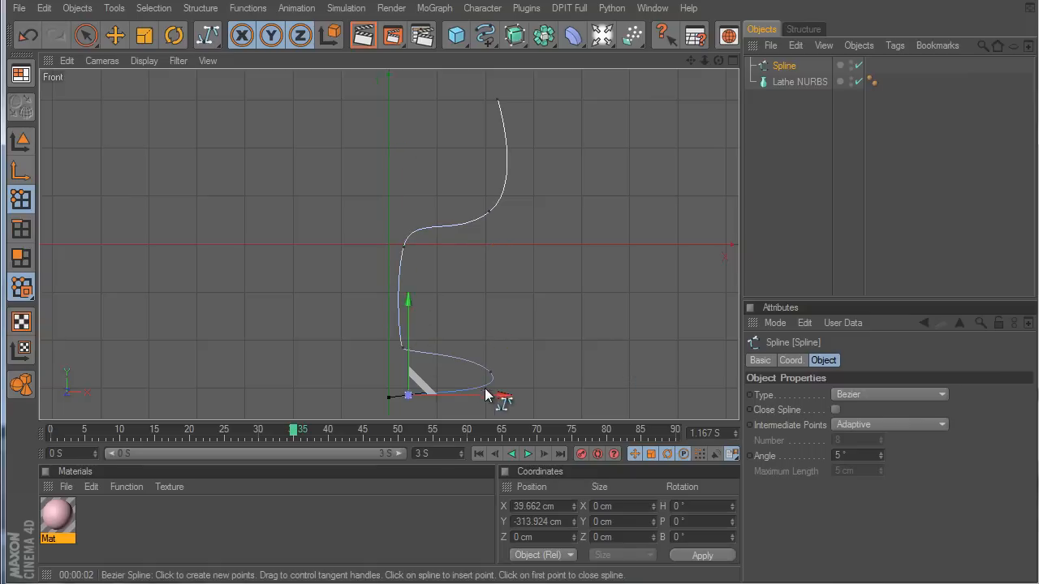
# Move the profile's bottom end point along X to the central axis, at about -2.5 cm
pyautogui.press('v')
pyautogui.press('e')
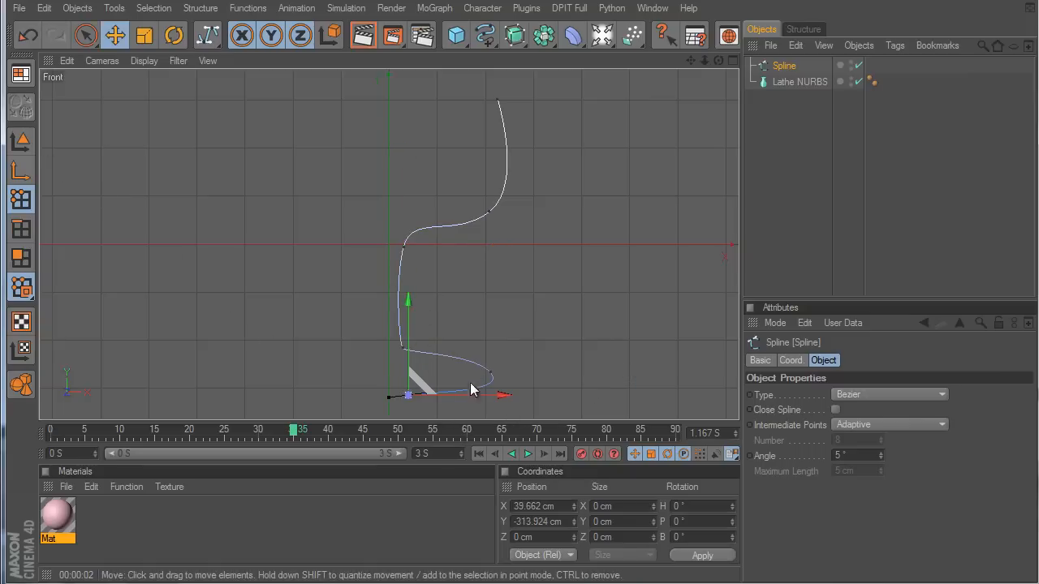
pyautogui.moveTo(487, 398); pyautogui.dragTo(472, 396)
pyautogui.moveTo(625, 366); pyautogui.dragTo(626, 365)
# Make the profile spline a child of the Lathe NURBS and view the goblet in Perspective
pyautogui.click(801, 78)
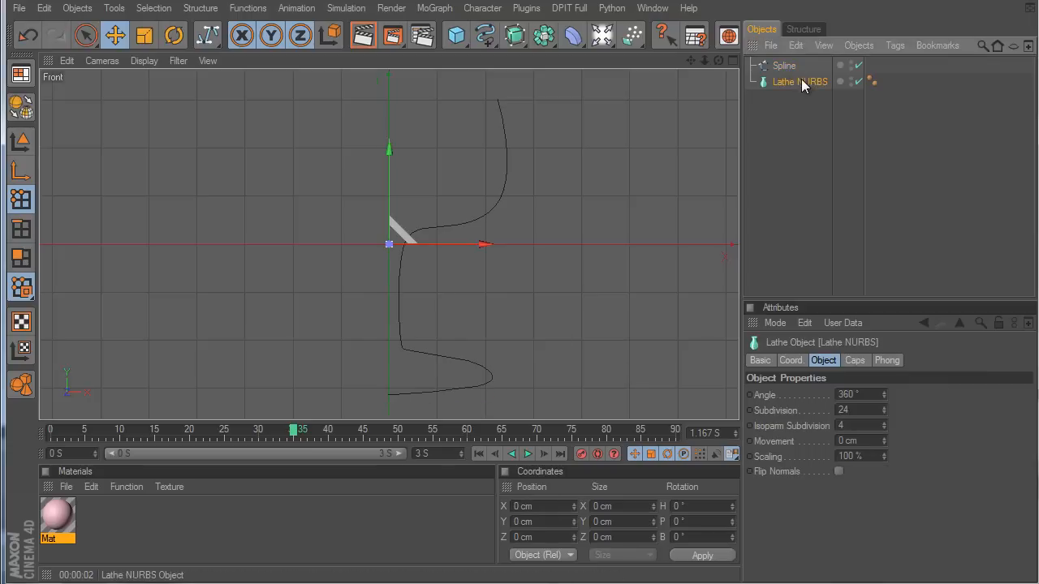
pyautogui.moveTo(791, 66); pyautogui.dragTo(796, 79)
pyautogui.press('F1')
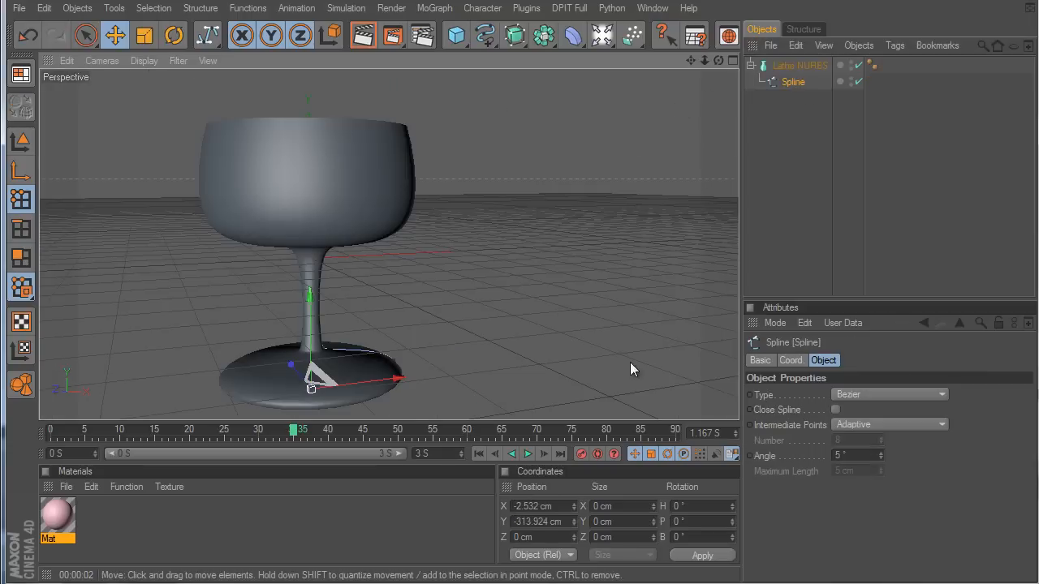
# Render the lathed goblet in the Perspective view
pyautogui.moveTo(631, 366)
pyautogui.keyDown('alt'); pyautogui.mouseDown()
pyautogui.moveTo(635, 344)
pyautogui.moveTo(621, 379)
pyautogui.moveTo(481, 258)
pyautogui.moveTo(627, 371)
pyautogui.moveTo(637, 357)
pyautogui.mouseUp(); pyautogui.keyUp('alt')
pyautogui.scroll(-4, 480, 258)
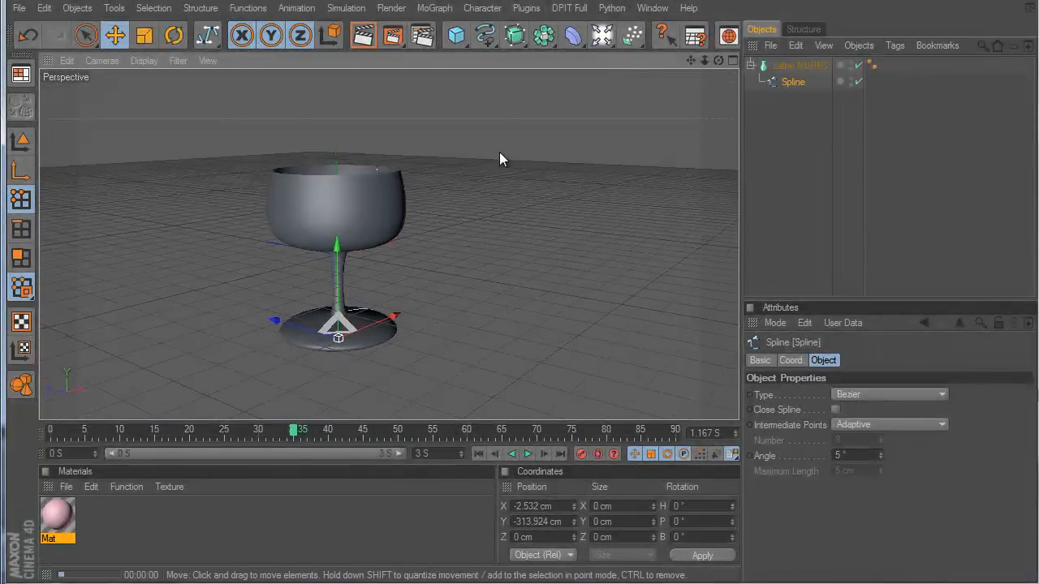
pyautogui.hotkey('ctrl', 'r')
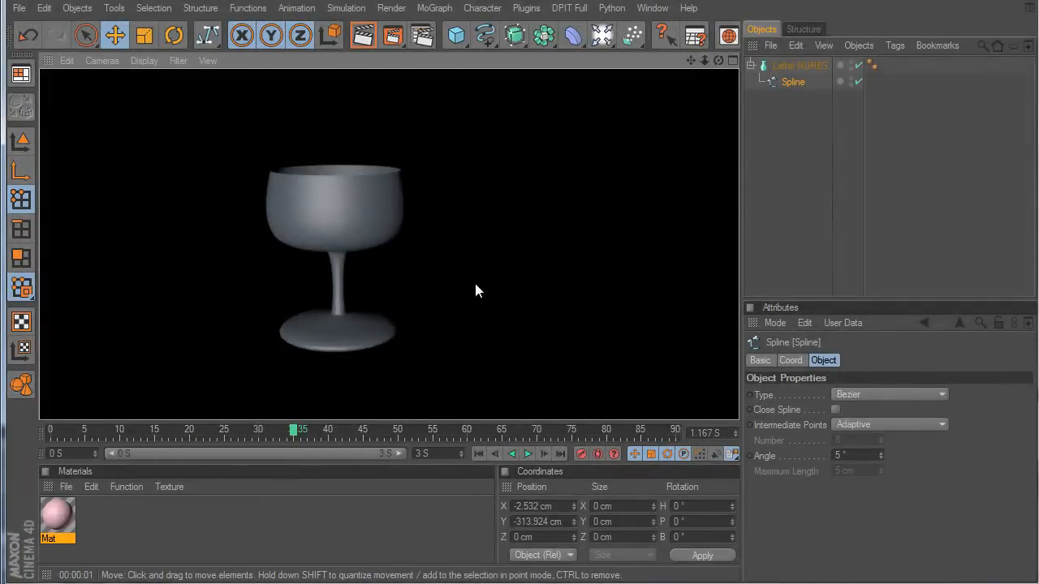
# Delete the Lathe NURBS with its profile spline and add a default cube to the scene
pyautogui.moveTo(826, 143); pyautogui.dragTo(718, 16)
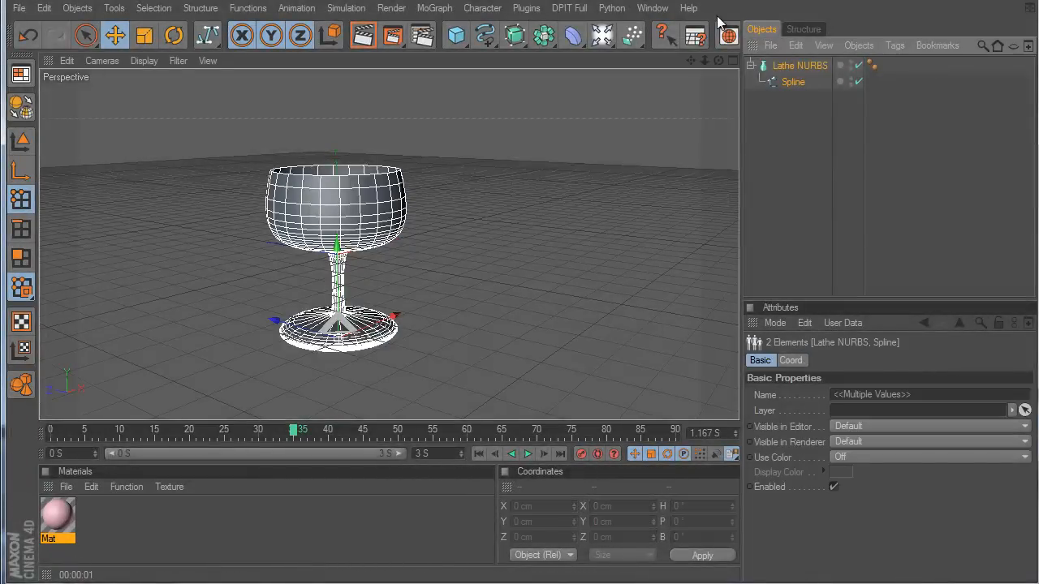
pyautogui.press('Delete')
pyautogui.moveTo(515, 35); pyautogui.dragTo(586, 60)
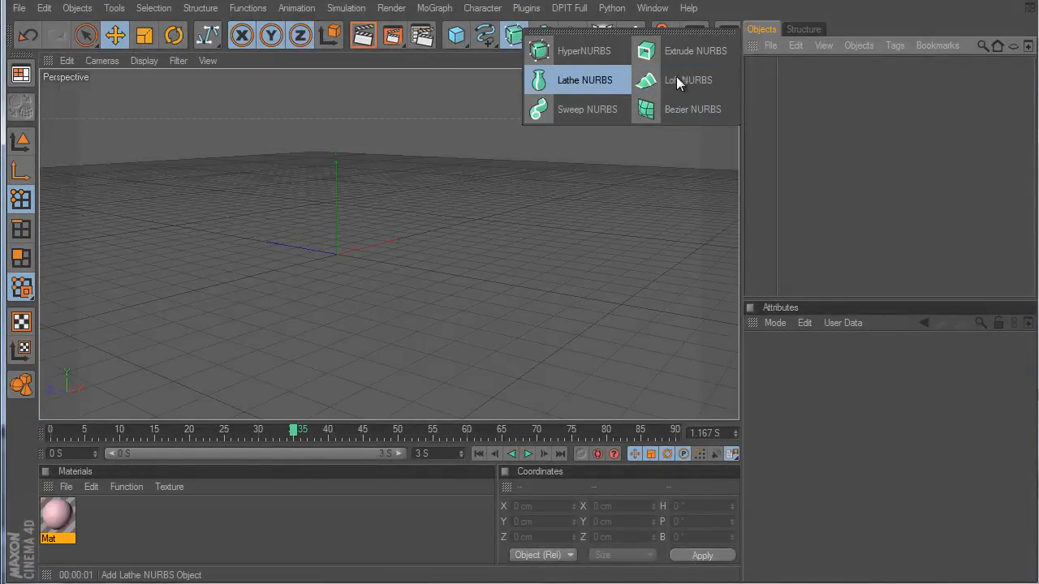
pyautogui.moveTo(457, 35); pyautogui.dragTo(505, 51)
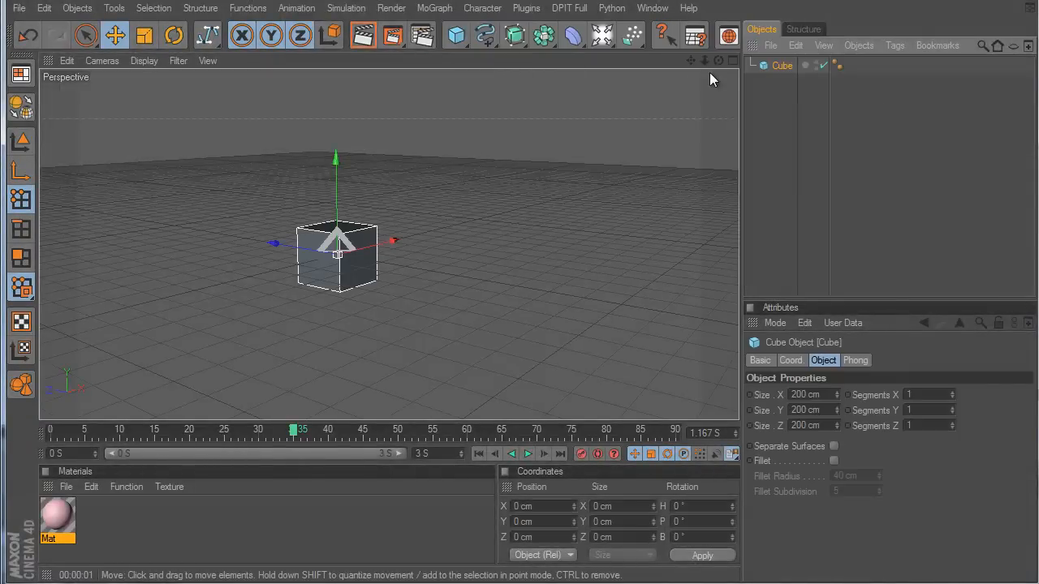
# Add a HyperNURBS and make the cube its child to smooth it
pyautogui.scroll(6, 487, 220)
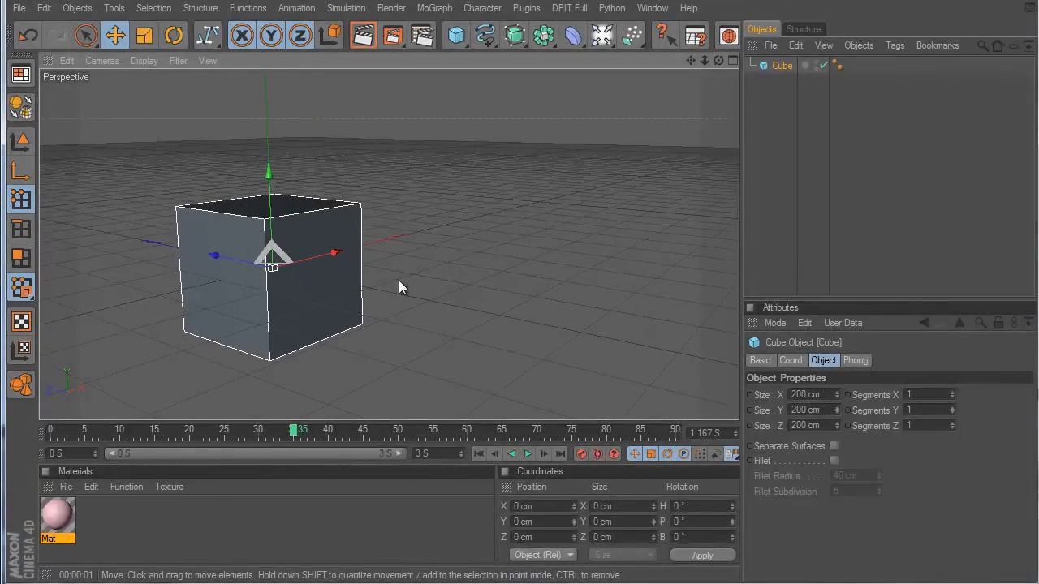
pyautogui.keyDown('alt'); pyautogui.moveTo(386, 284); pyautogui.dragTo(389, 284, button='middle'); pyautogui.keyUp('alt')
pyautogui.keyDown('alt'); pyautogui.moveTo(388, 283); pyautogui.dragTo(512, 176, button='right'); pyautogui.keyUp('alt')
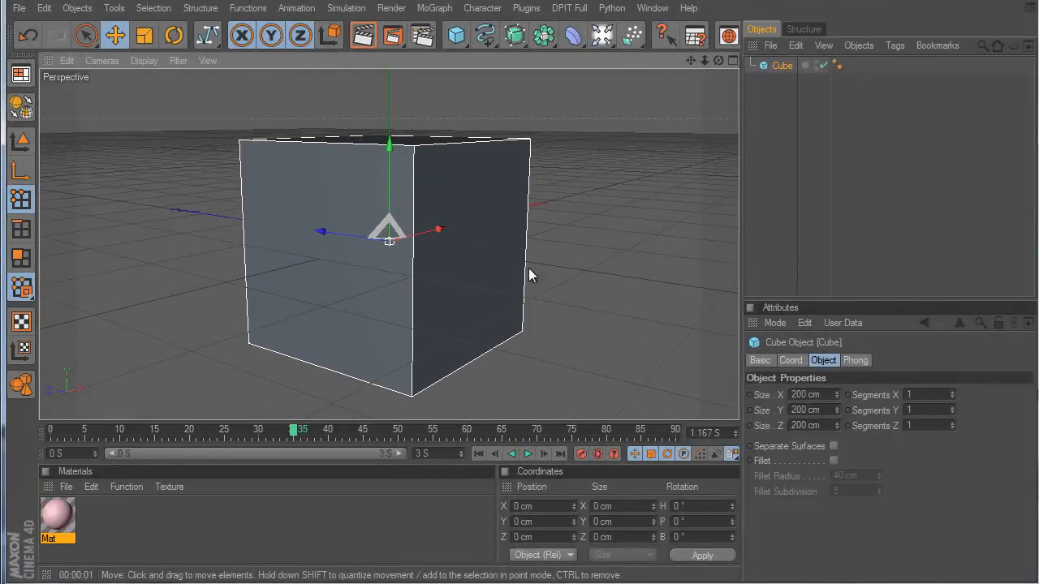
pyautogui.keyDown('alt'); pyautogui.moveTo(529, 268); pyautogui.dragTo(528, 268); pyautogui.keyUp('alt')
pyautogui.scroll(-3, 528, 268)
pyautogui.moveTo(520, 35); pyautogui.dragTo(592, 50)
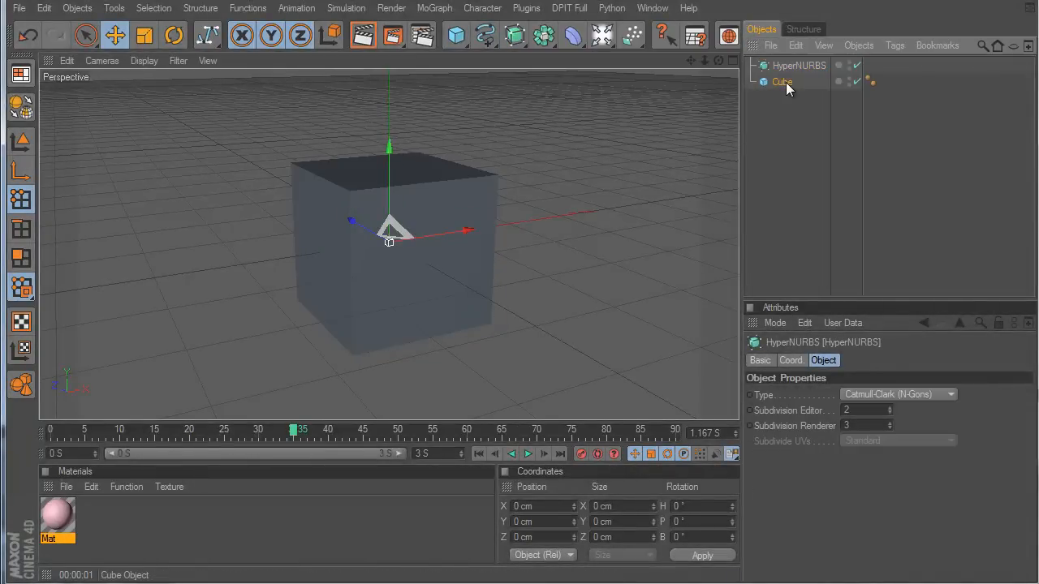
pyautogui.moveTo(809, 71); pyautogui.dragTo(804, 68)
pyautogui.click(621, 152)
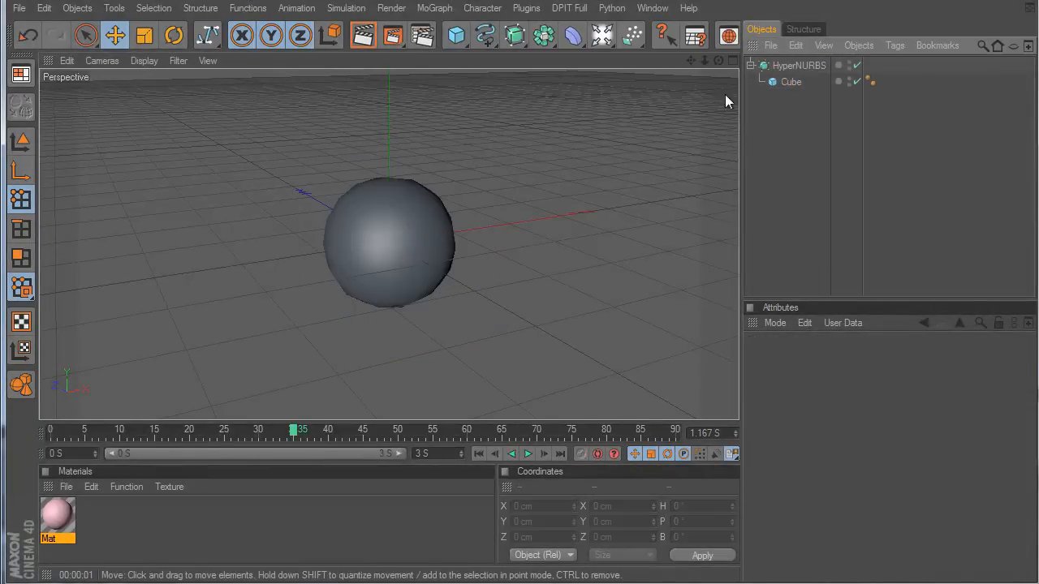
# Convert the cube inside the HyperNURBS to an editable polygon object and switch to polygon mode
pyautogui.click(799, 82)
pyautogui.press('c')
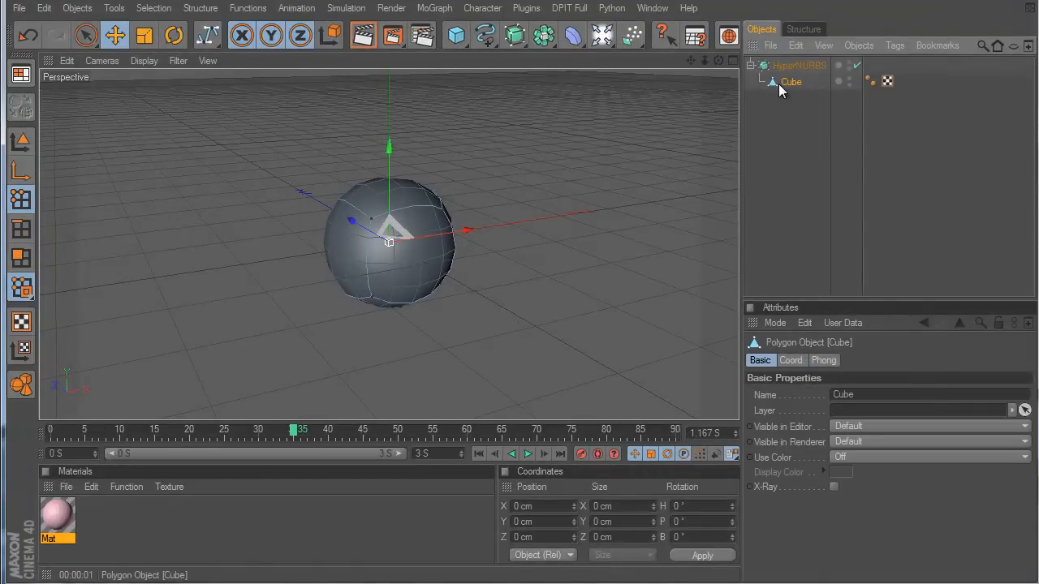
pyautogui.click(21, 258)
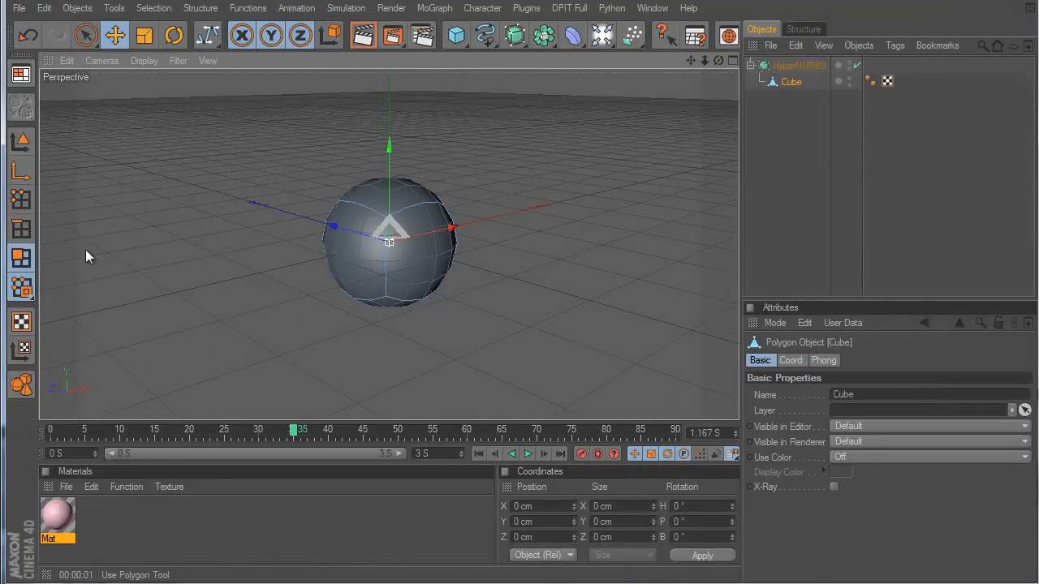
# Select the cube's side face at X -100 cm with the HyperNURBS temporarily disabled
pyautogui.click(857, 64)
pyautogui.click(341, 284)
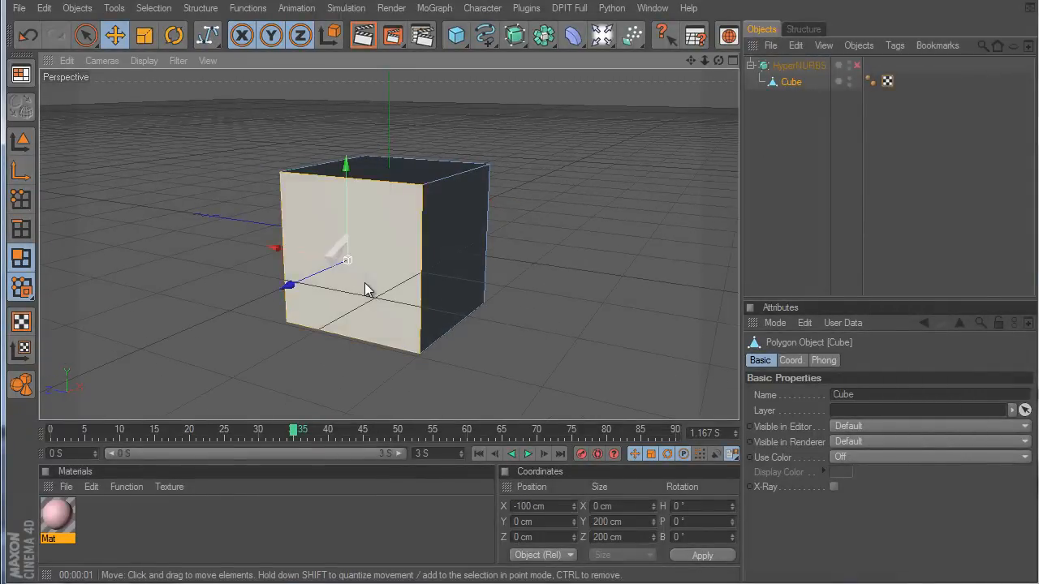
pyautogui.keyDown('alt'); pyautogui.moveTo(364, 290); pyautogui.dragTo(495, 236); pyautogui.keyUp('alt')
pyautogui.click(858, 64)
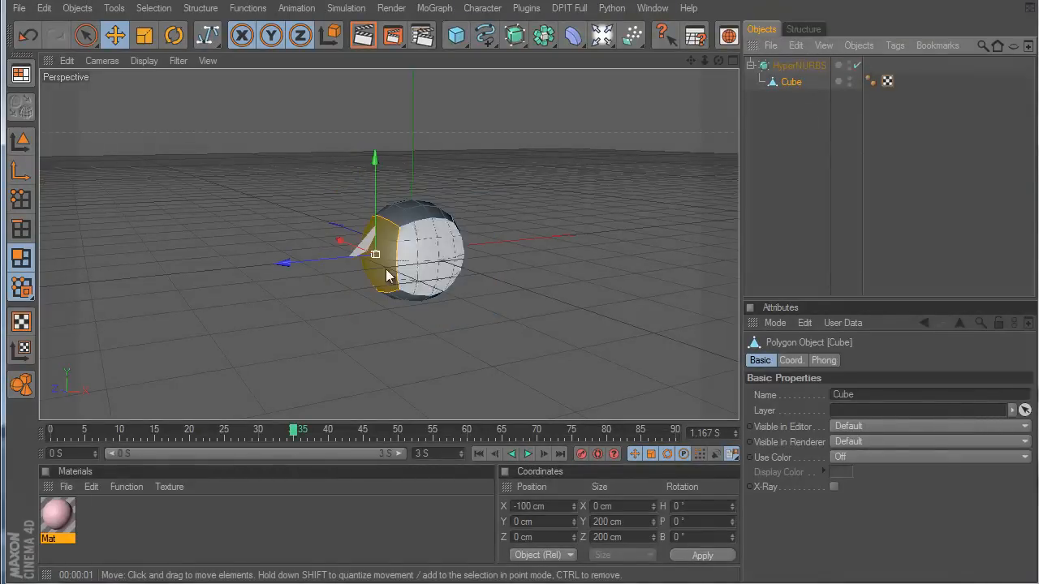
# Pull the cube's side faces outward to stretch it to about 410 cm along X and 548 cm along Z
pyautogui.moveTo(318, 263); pyautogui.dragTo(628, 365)
pyautogui.click(387, 276)
pyautogui.keyDown('alt'); pyautogui.moveTo(428, 313); pyautogui.dragTo(377, 227); pyautogui.keyUp('alt')
# Raise the cube's top face to about Y 194 cm and move its nearest upper corner point
pyautogui.click(376, 226)
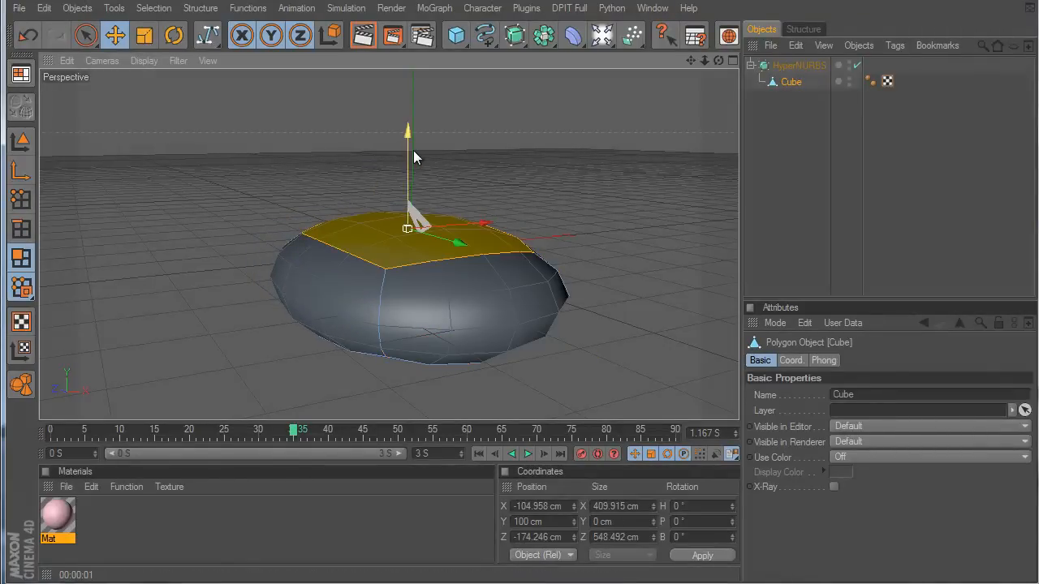
pyautogui.moveTo(414, 157); pyautogui.dragTo(410, 271)
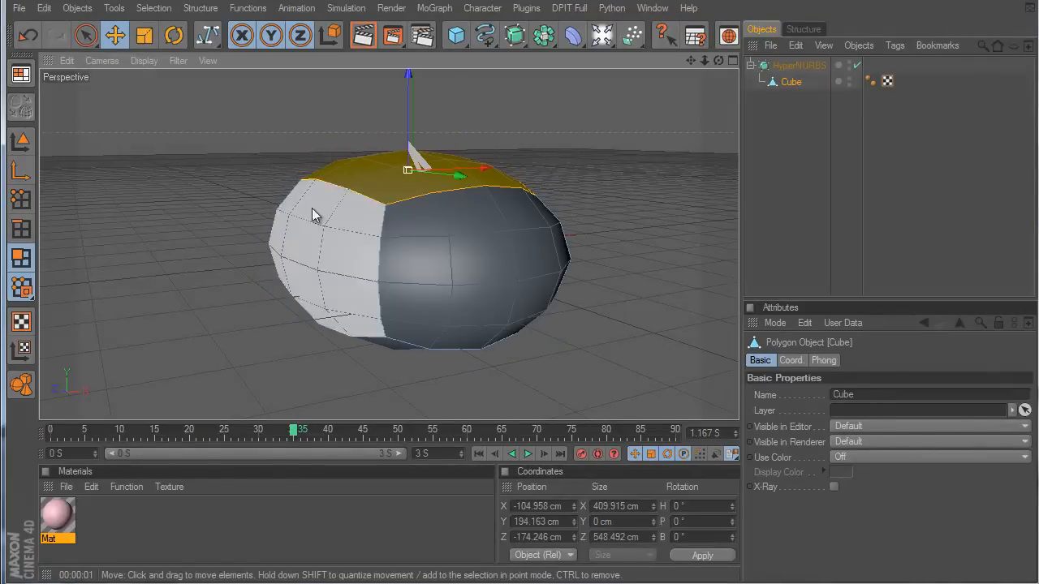
pyautogui.click(21, 198)
pyautogui.moveTo(383, 206); pyautogui.dragTo(621, 365)
# Delete the HyperNURBS together with its cube to empty the scene
pyautogui.hotkey('ctrl', 'a')
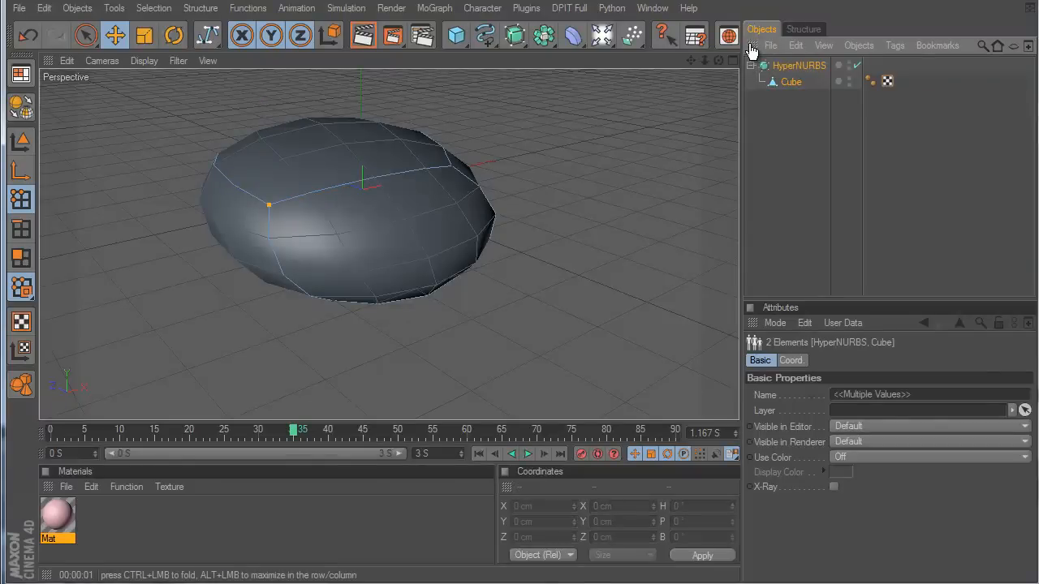
pyautogui.press('Delete')
pyautogui.scroll(-2, 581, 159)
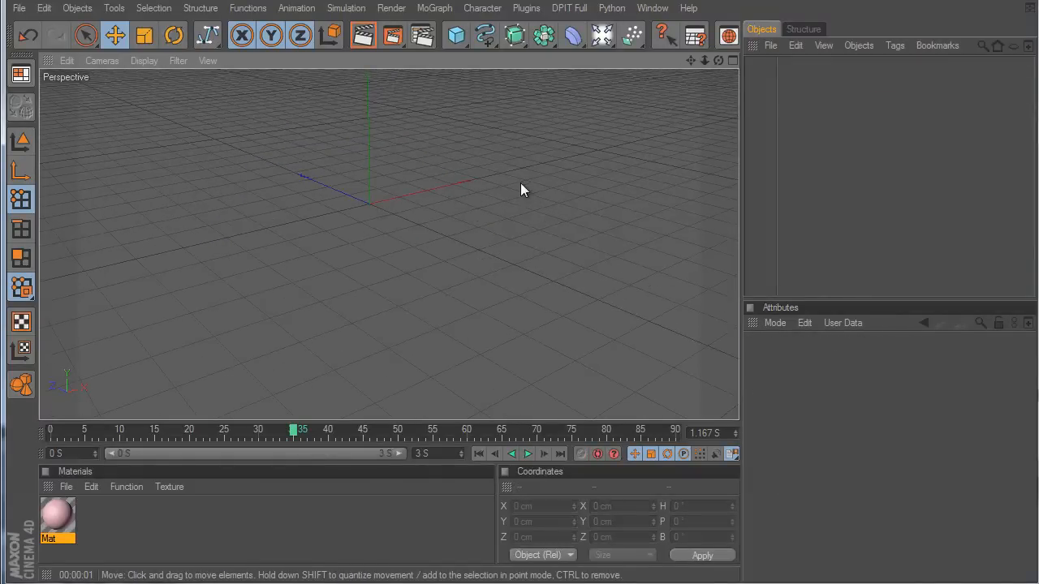
pyautogui.keyDown('alt'); pyautogui.moveTo(520, 189); pyautogui.dragTo(625, 371); pyautogui.keyUp('alt')
pyautogui.keyDown('alt'); pyautogui.moveTo(491, 203); pyautogui.dragTo(626, 372); pyautogui.keyUp('alt')
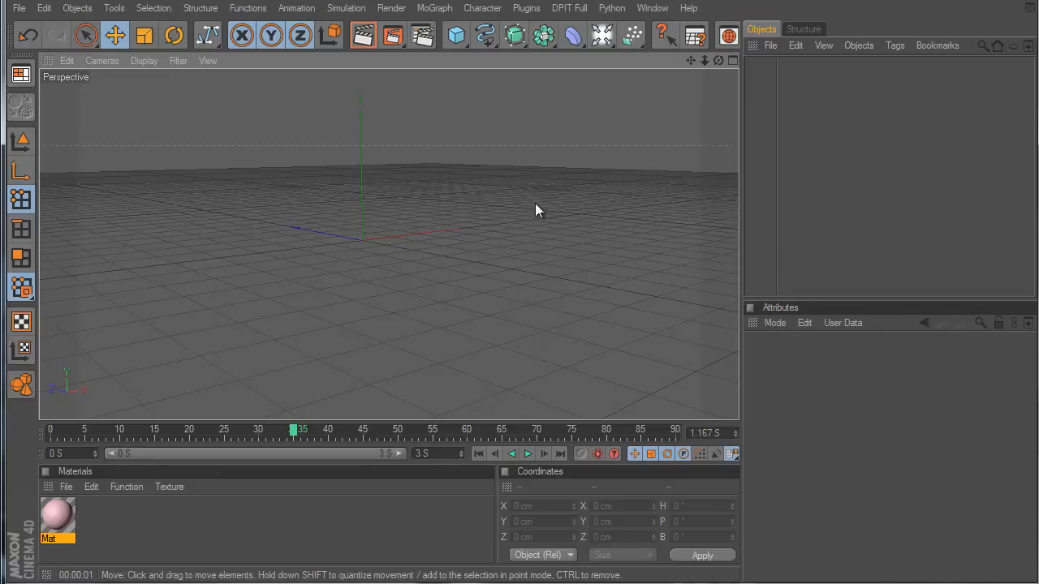
pyautogui.moveTo(514, 35); pyautogui.dragTo(455, 223)
pyautogui.moveTo(545, 39); pyautogui.dragTo(710, 192)
pyautogui.moveTo(543, 35); pyautogui.dragTo(430, 69)
# Add a default cube inside an Array object and adjust the array's radius
pyautogui.moveTo(457, 35); pyautogui.dragTo(475, 49)
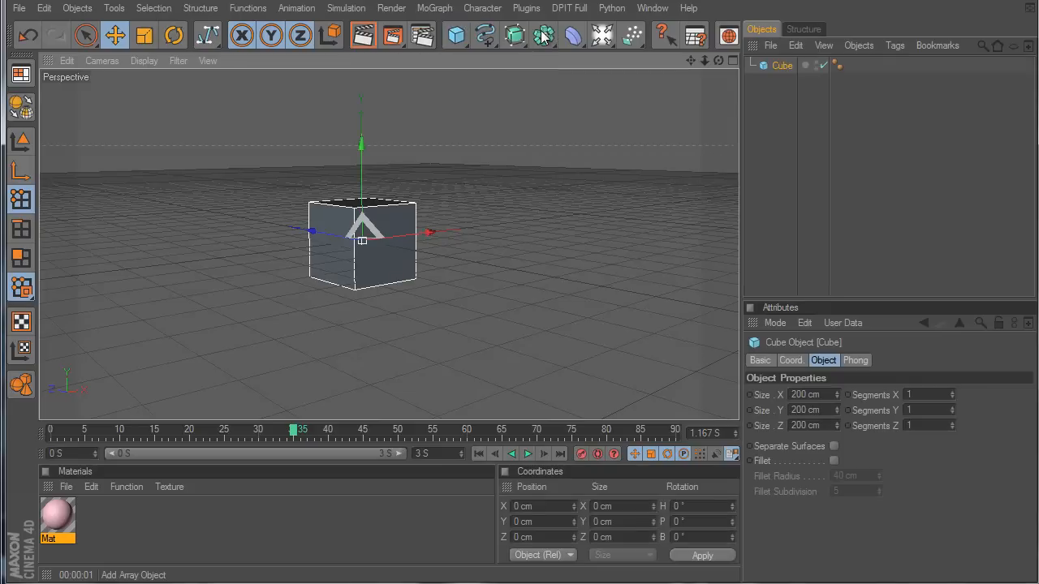
pyautogui.click(543, 36)
pyautogui.keyDown('alt'); pyautogui.moveTo(531, 269); pyautogui.dragTo(626, 363); pyautogui.keyUp('alt')
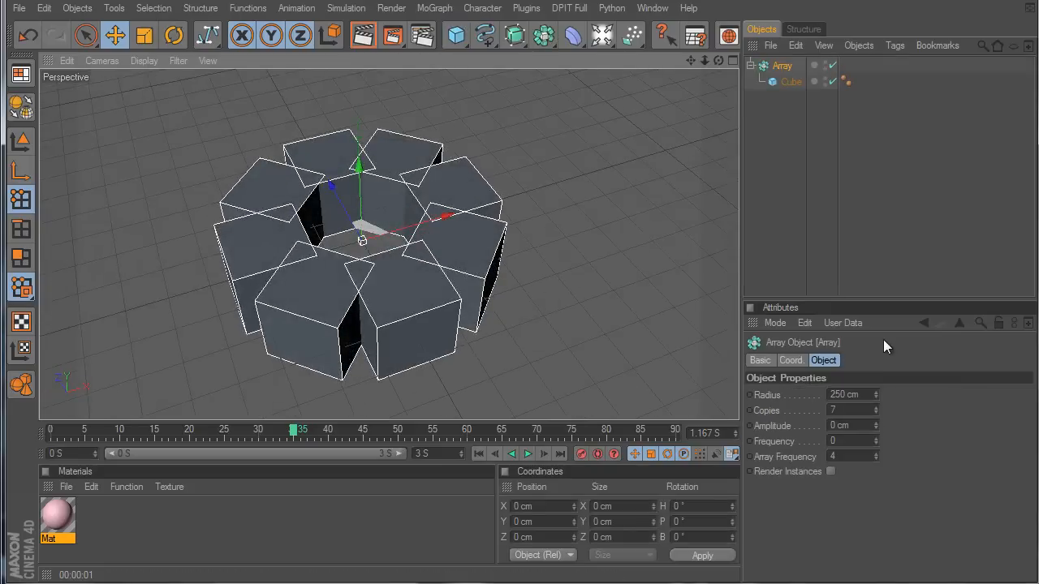
pyautogui.moveTo(875, 394); pyautogui.dragTo(678, 182)
# Delete the array with its cube and add a Symmetry object to the empty scene
pyautogui.moveTo(785, 96); pyautogui.dragTo(728, 20)
pyautogui.press('Delete')
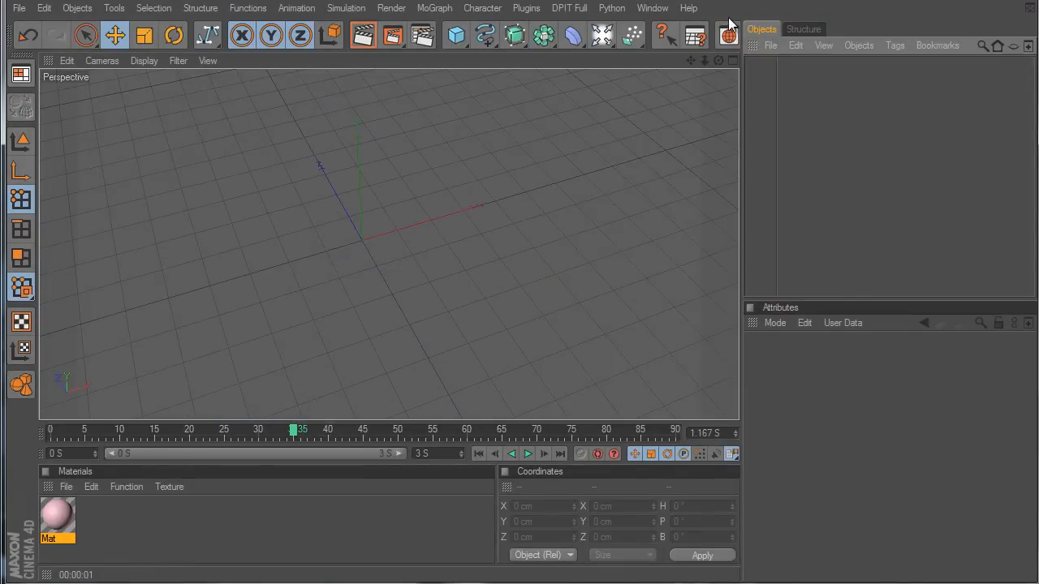
pyautogui.moveTo(544, 35); pyautogui.dragTo(816, 83)
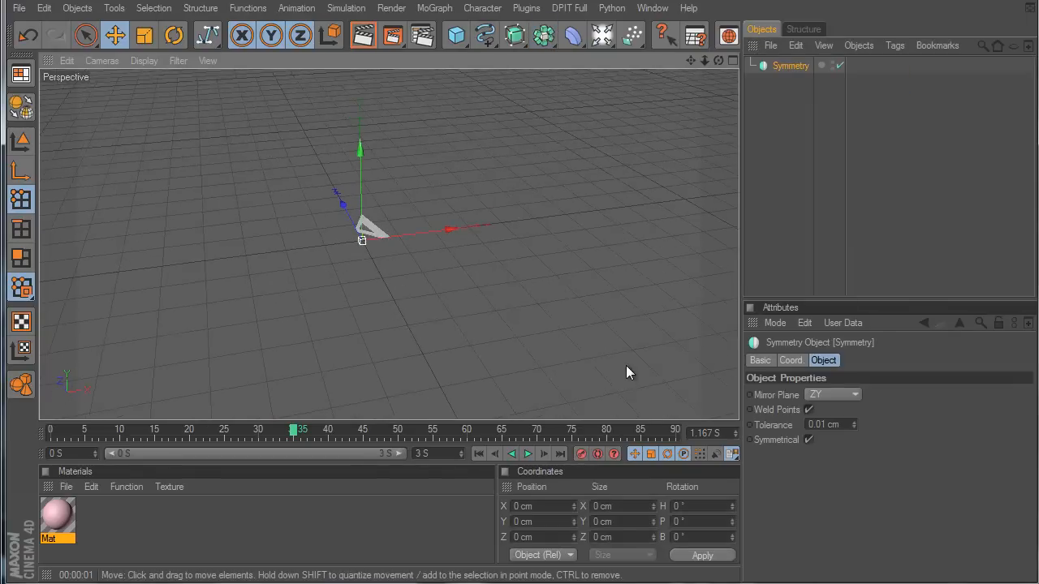
pyautogui.keyDown('alt'); pyautogui.moveTo(457, 188); pyautogui.dragTo(481, 96); pyautogui.keyUp('alt')
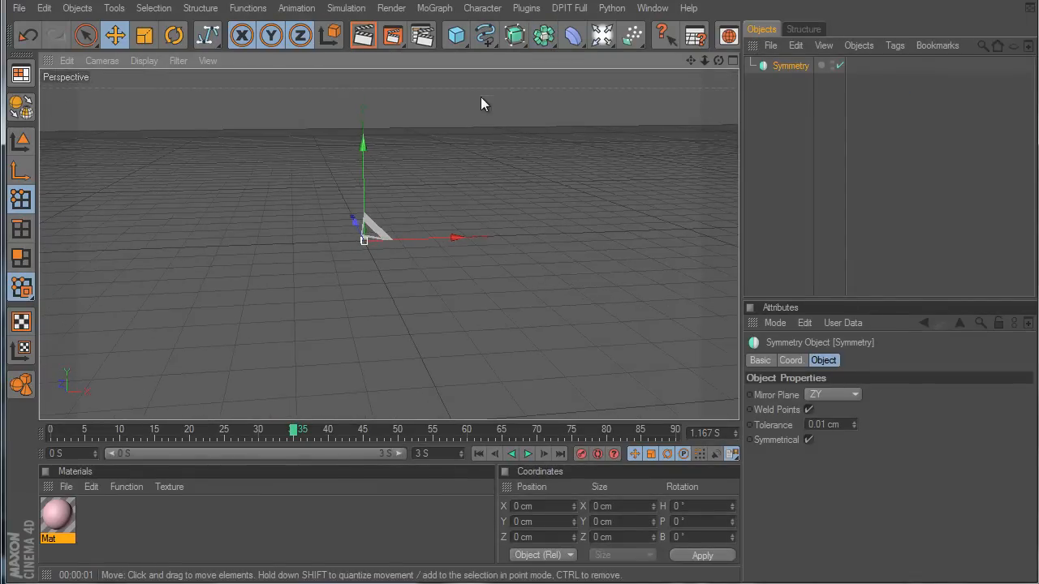
# Add a sphere as a child of the Symmetry object and move it along positive X away from the mirror plane
pyautogui.moveTo(456, 35); pyautogui.dragTo(581, 51)
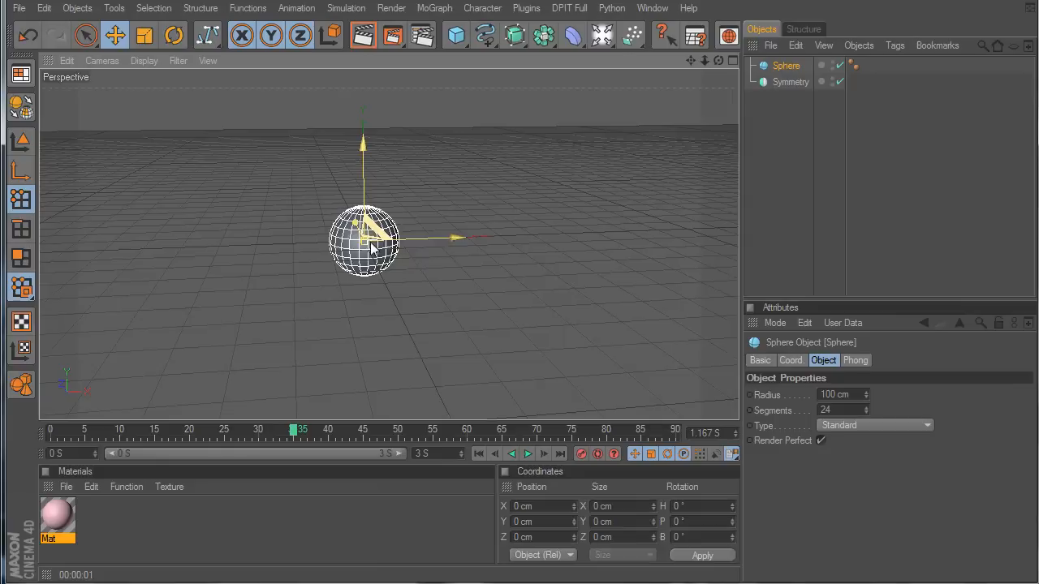
pyautogui.moveTo(785, 66); pyautogui.dragTo(795, 82)
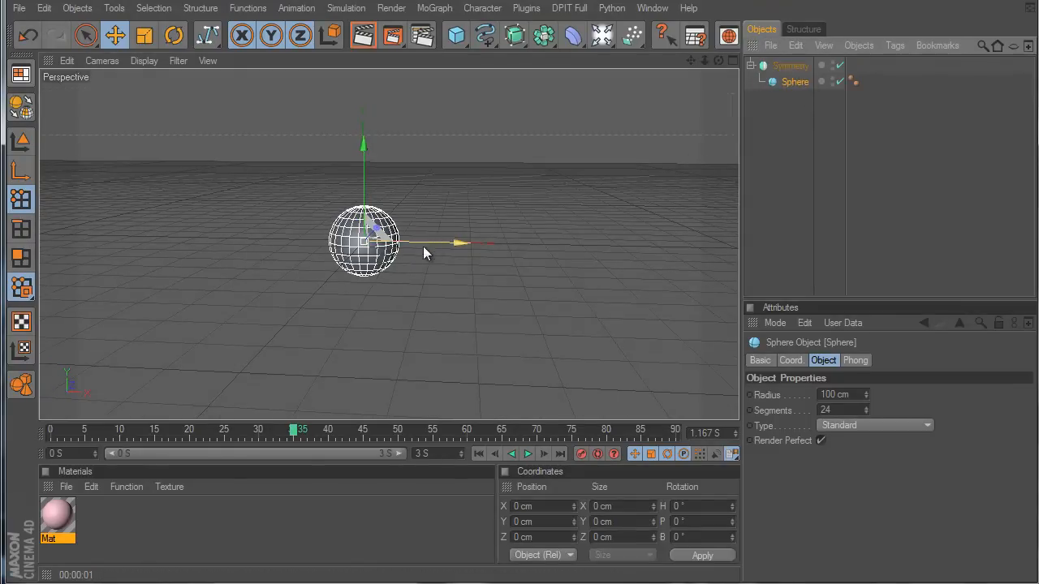
pyautogui.moveTo(423, 254); pyautogui.dragTo(527, 254)
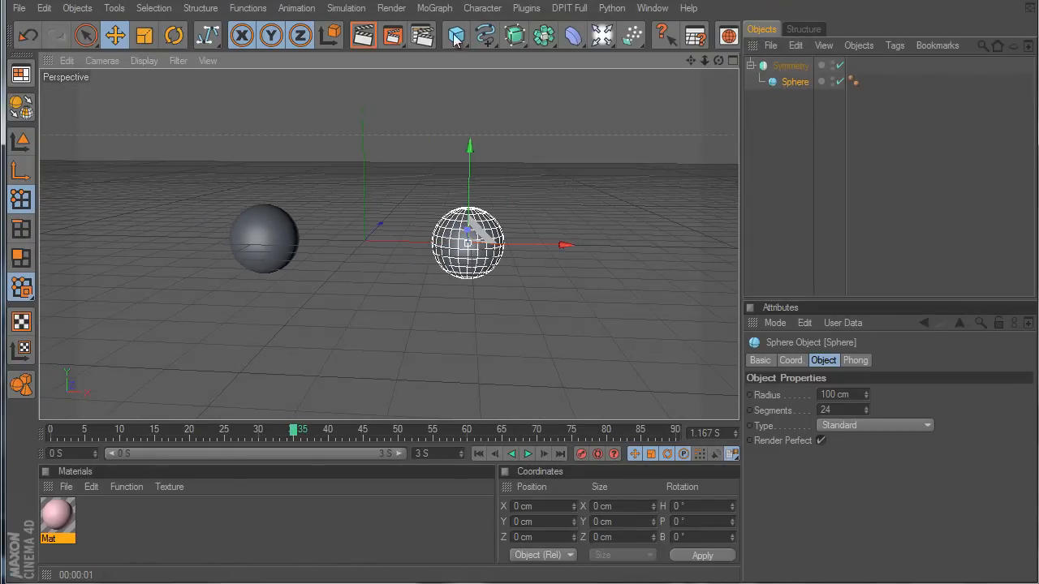
# Add a cube, position it beneath the original sphere on the positive X side, and make it a child of the Symmetry object
pyautogui.moveTo(456, 36); pyautogui.dragTo(519, 60)
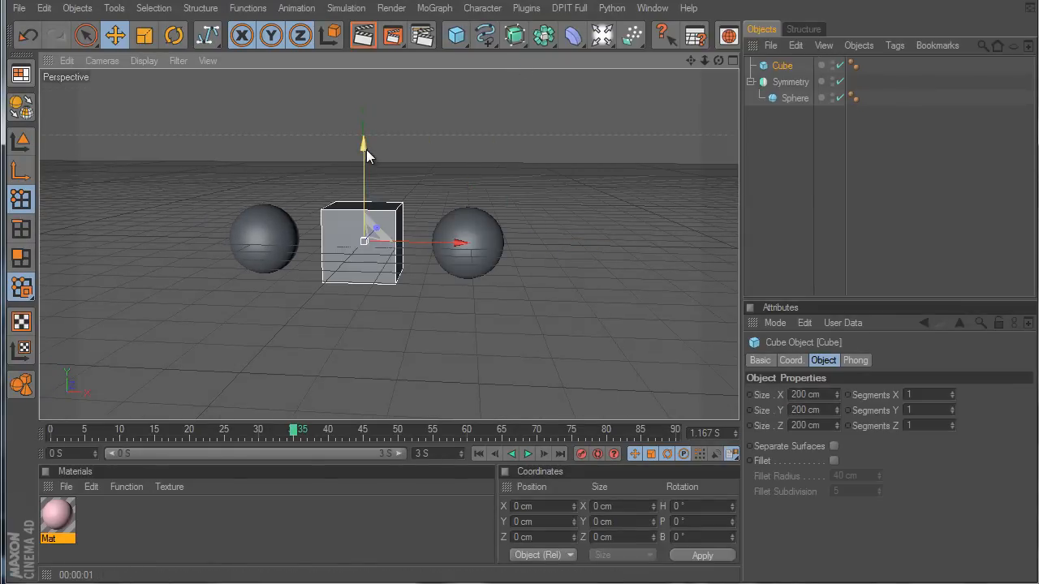
pyautogui.moveTo(366, 149); pyautogui.dragTo(366, 253)
pyautogui.keyDown('alt'); pyautogui.moveTo(456, 189); pyautogui.dragTo(461, 155); pyautogui.keyUp('alt')
pyautogui.scroll(4, 456, 189)
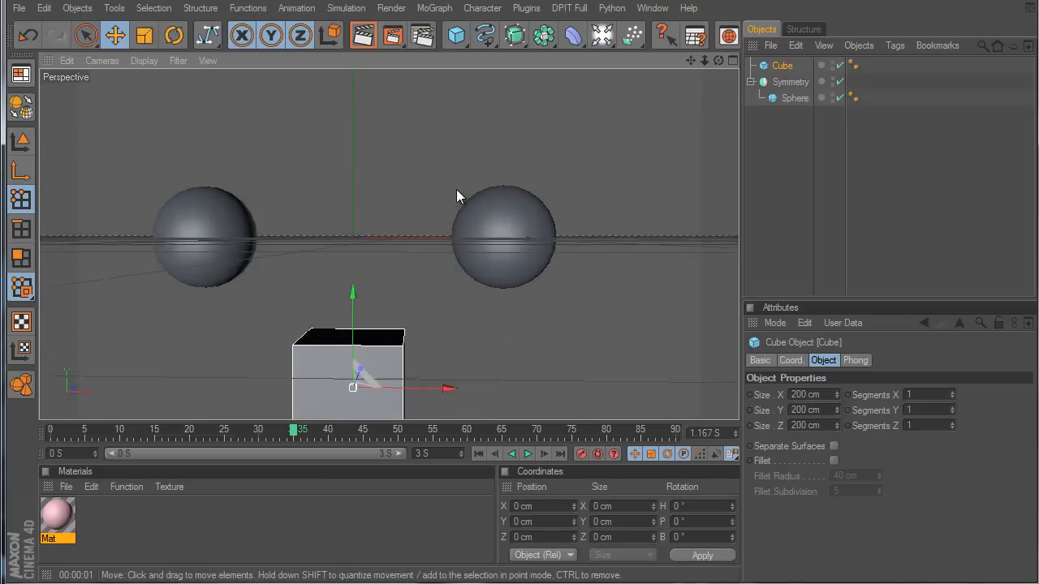
pyautogui.scroll(-3, 456, 272)
pyautogui.moveTo(457, 340); pyautogui.dragTo(568, 341)
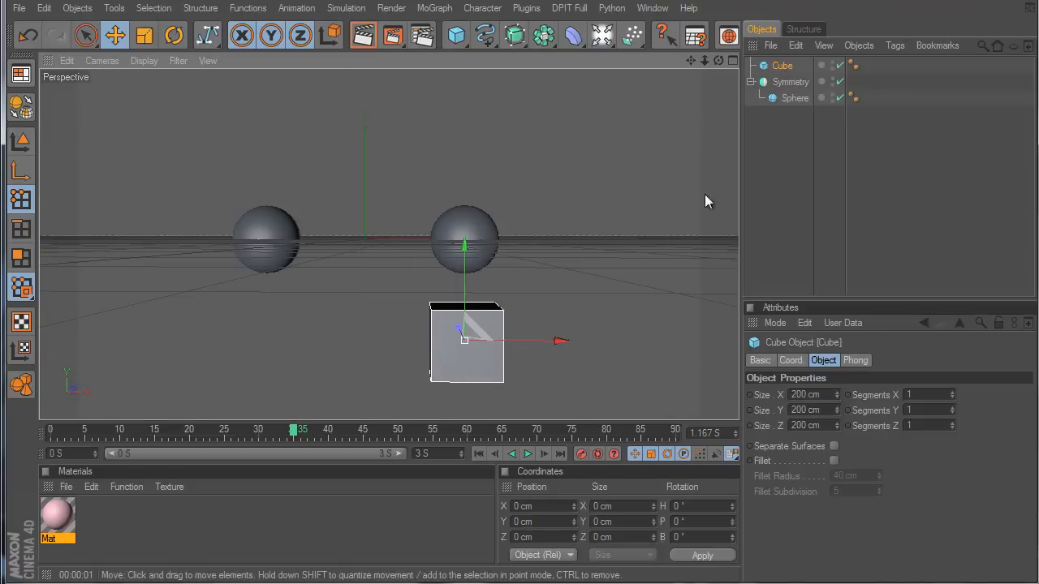
pyautogui.moveTo(782, 66); pyautogui.dragTo(785, 83)
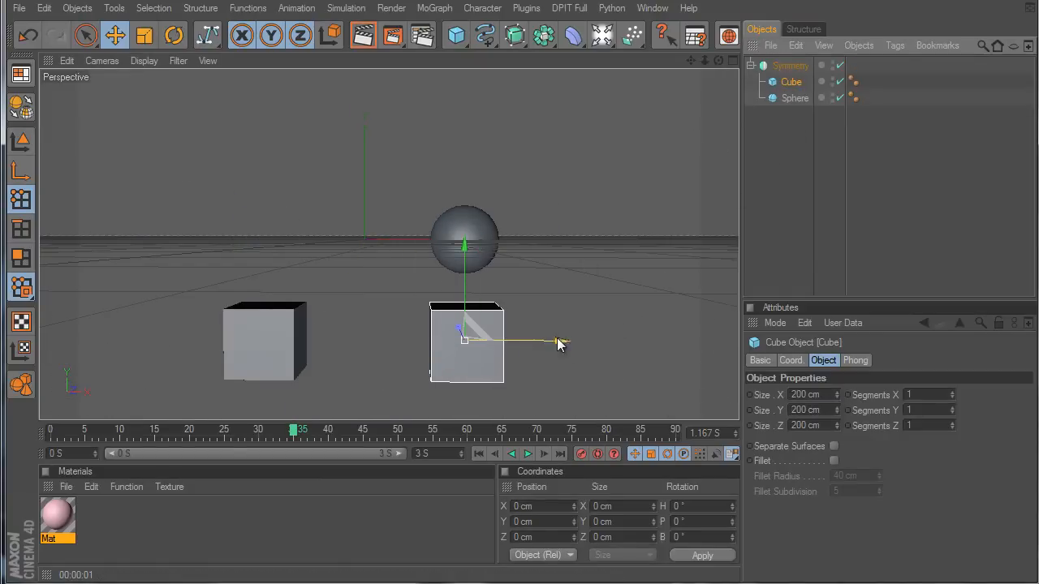
# Group the cube and the sphere into one null inside the Symmetry object
pyautogui.keyDown('ctrl'); pyautogui.click(792, 99); pyautogui.keyUp('ctrl')
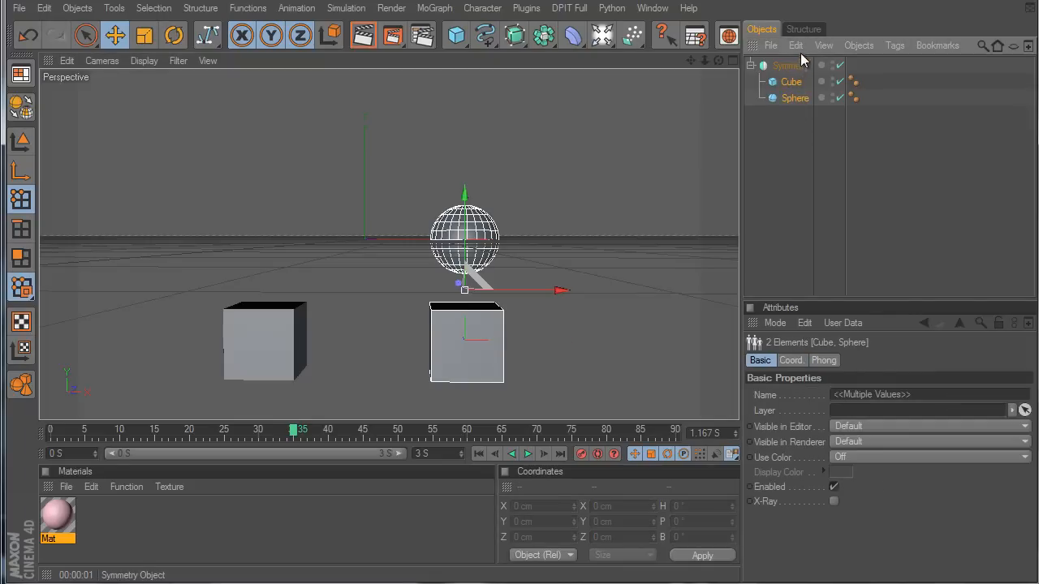
pyautogui.click(796, 46)
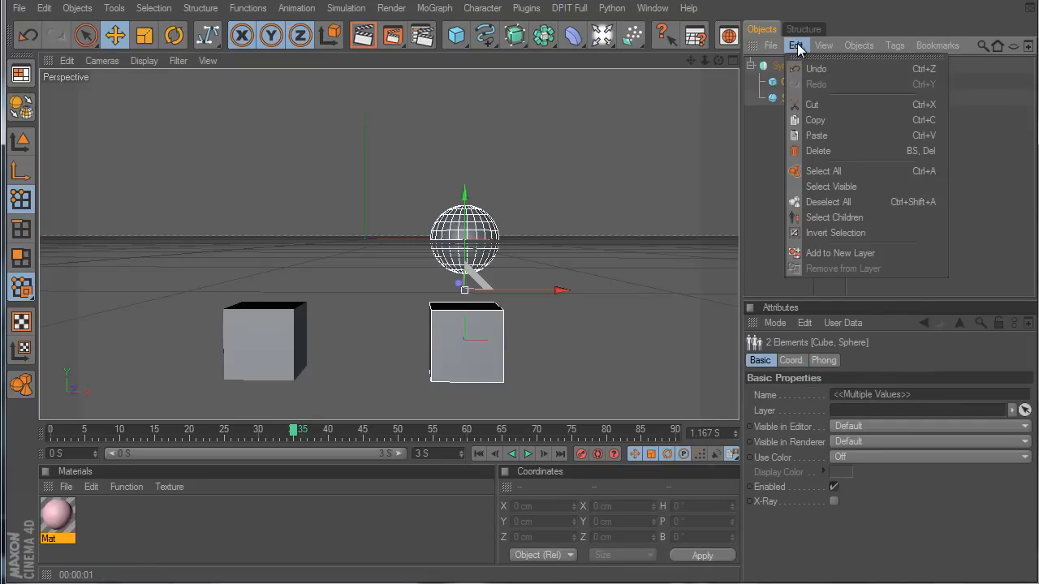
pyautogui.moveTo(773, 47)
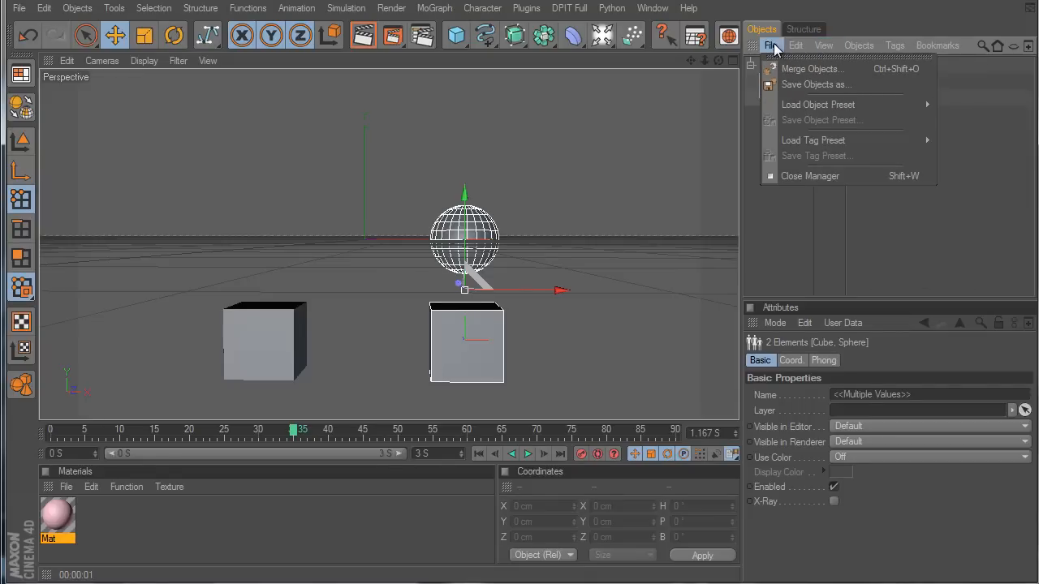
pyautogui.moveTo(859, 45)
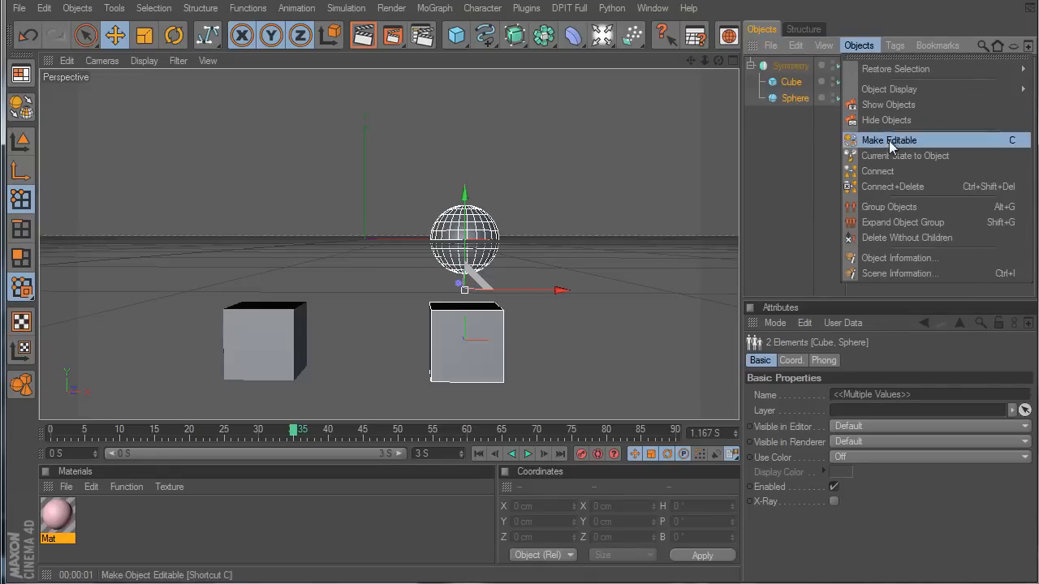
pyautogui.click(901, 208)
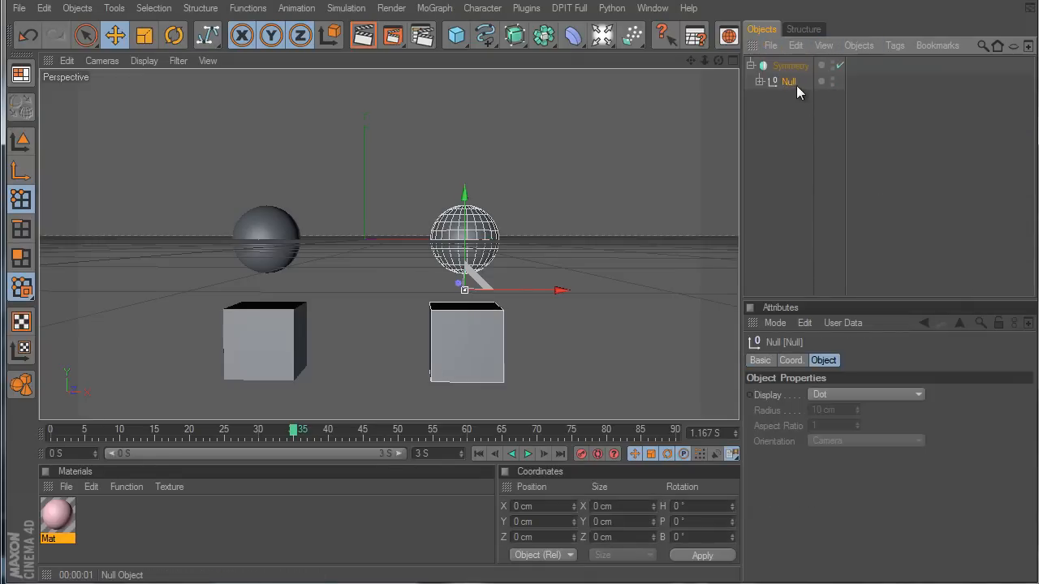
# Duplicate the sphere inside the null and move the copy up above the original and outward along positive X
pyautogui.click(760, 82)
pyautogui.click(802, 114)
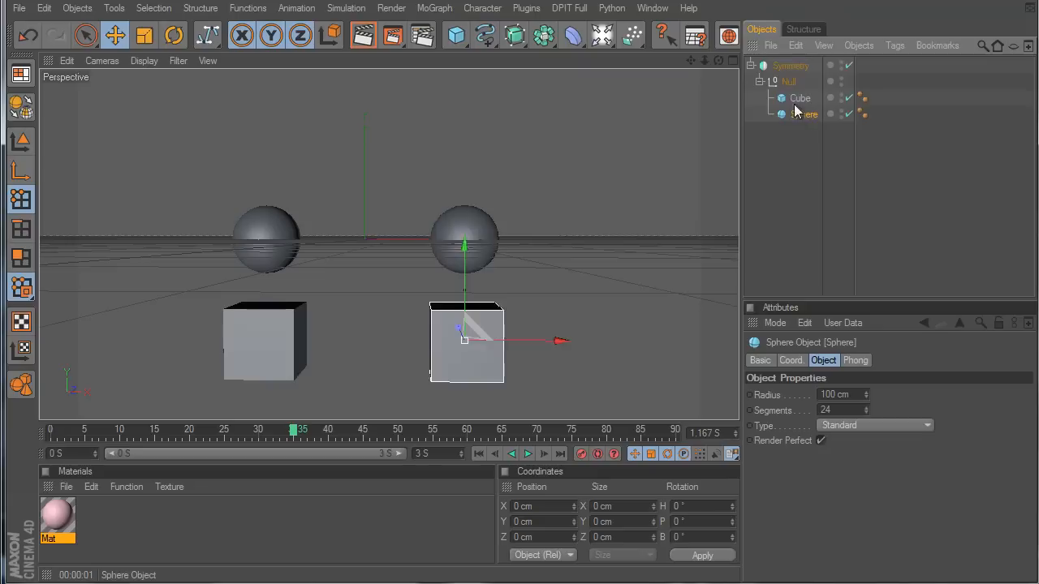
pyautogui.keyDown('alt'); pyautogui.moveTo(577, 274); pyautogui.dragTo(515, 239); pyautogui.keyUp('alt')
pyautogui.keyDown('ctrl'); pyautogui.moveTo(800, 114); pyautogui.dragTo(802, 105); pyautogui.keyUp('ctrl')
pyautogui.moveTo(426, 189); pyautogui.dragTo(426, 93)
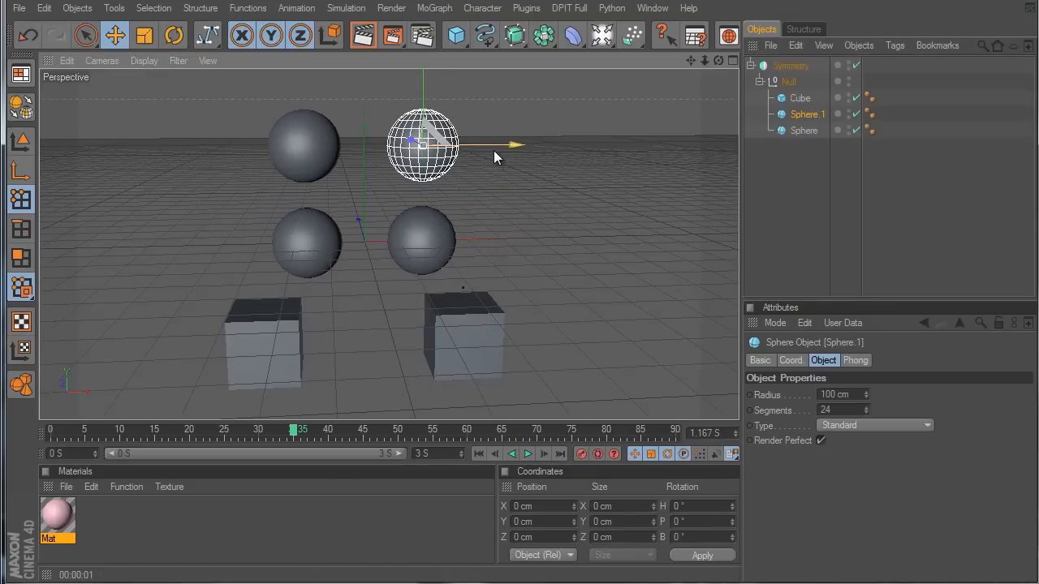
pyautogui.moveTo(493, 150); pyautogui.dragTo(553, 150)
# Make the Symmetry object editable and select the resulting cube mesh and upper sphere mesh in Model mode
pyautogui.click(788, 65)
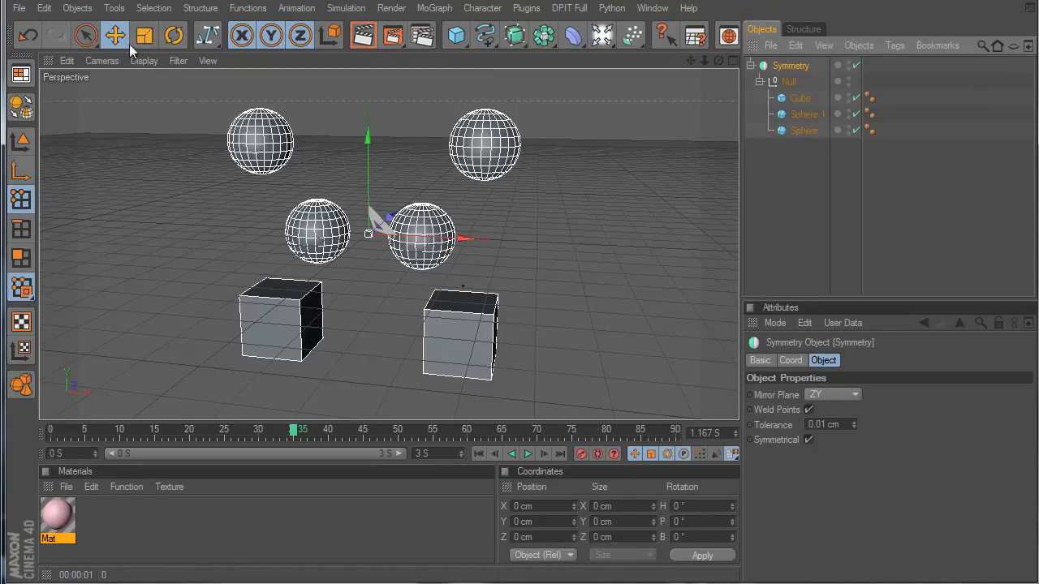
pyautogui.click(21, 105)
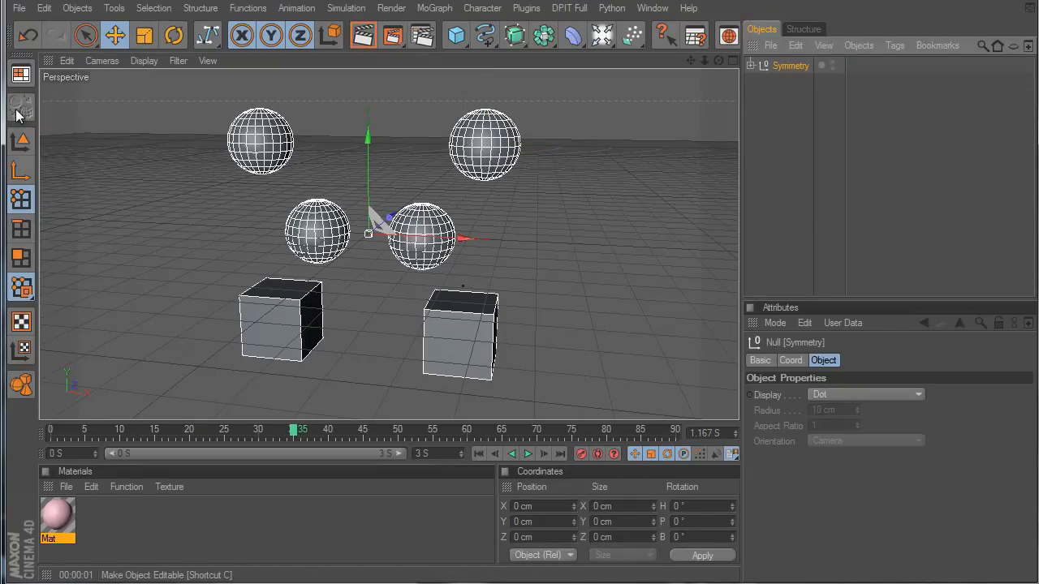
pyautogui.click(750, 65)
pyautogui.click(795, 99)
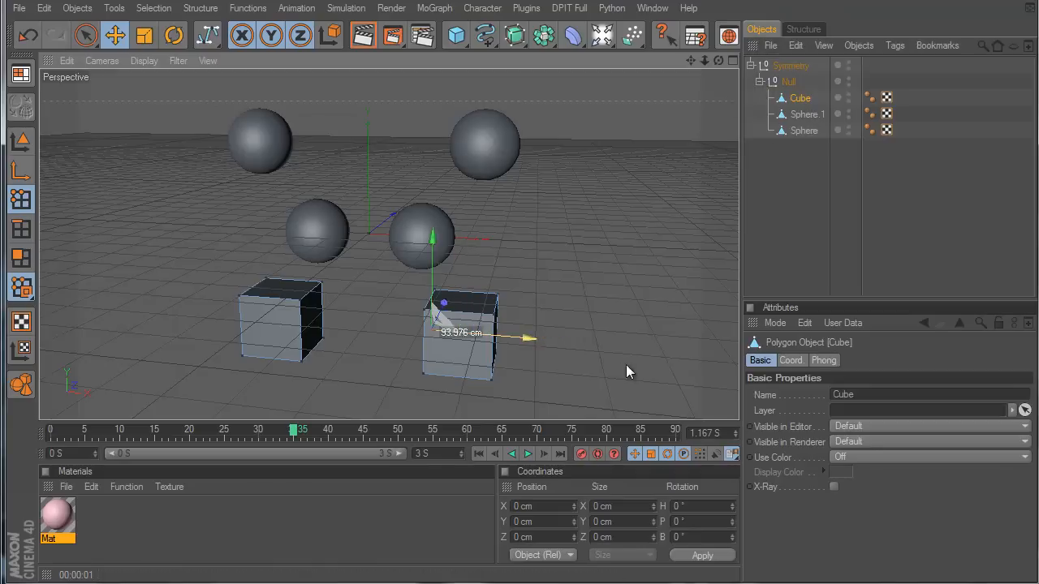
pyautogui.click(264, 314)
pyautogui.click(21, 139)
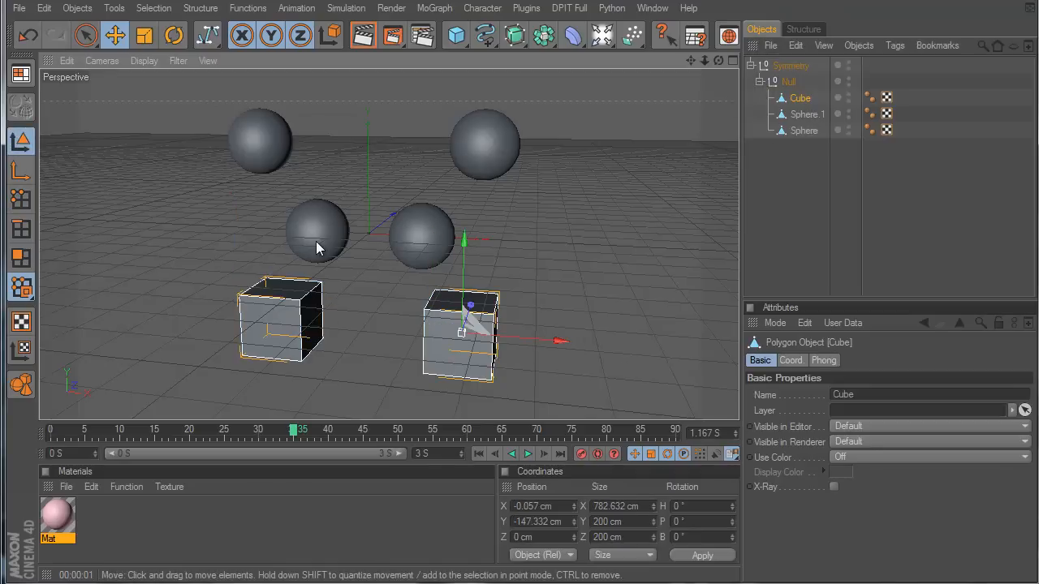
pyautogui.click(809, 114)
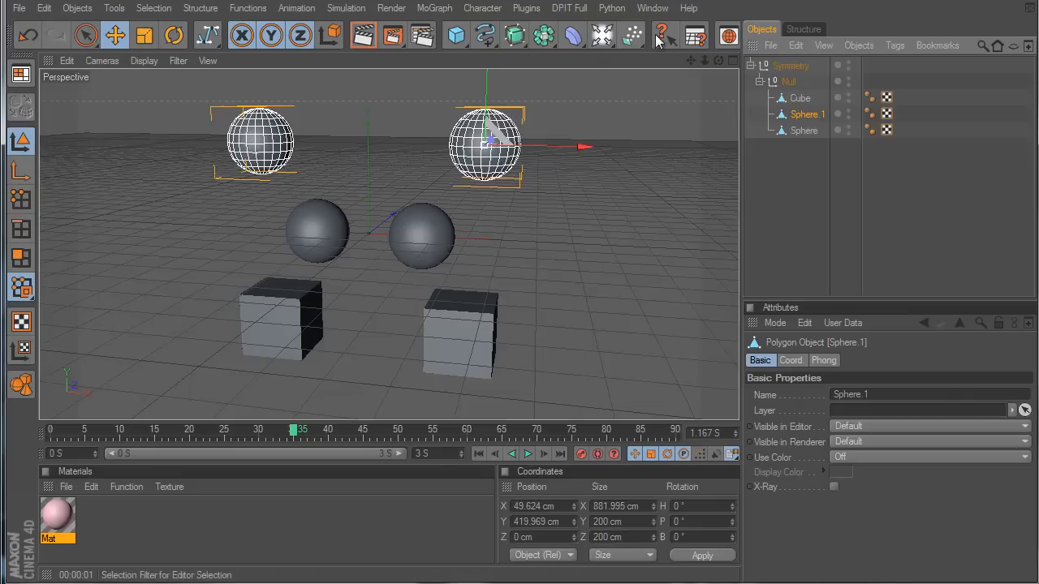
# Select everything in the scene and delete it
pyautogui.click(574, 38)
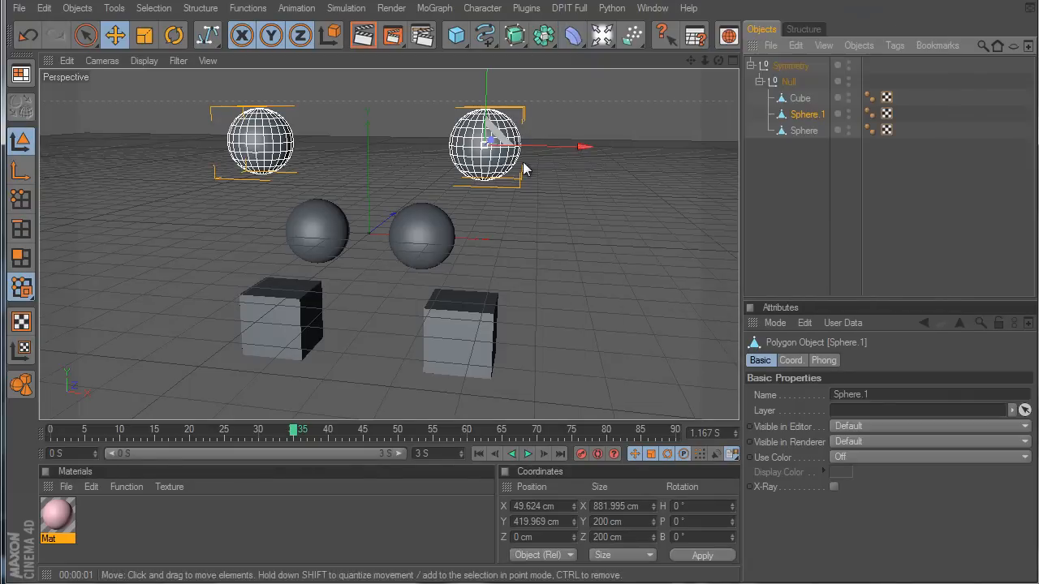
pyautogui.hotkey('ctrl', 'a')
pyautogui.press('Delete')
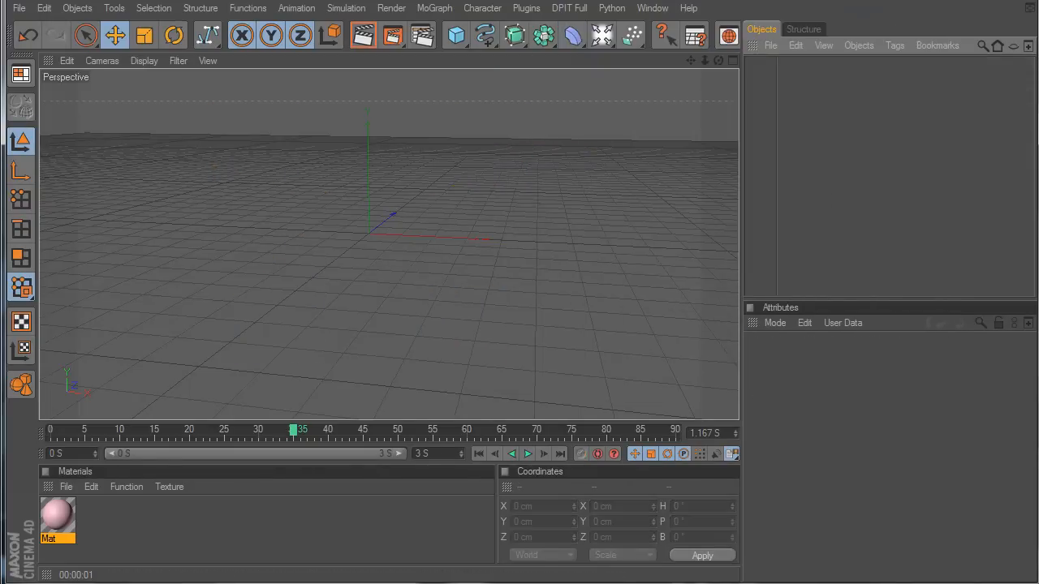
# Add a cube and stretch its height to about 643 cm
pyautogui.click(460, 37)
pyautogui.click(520, 53)
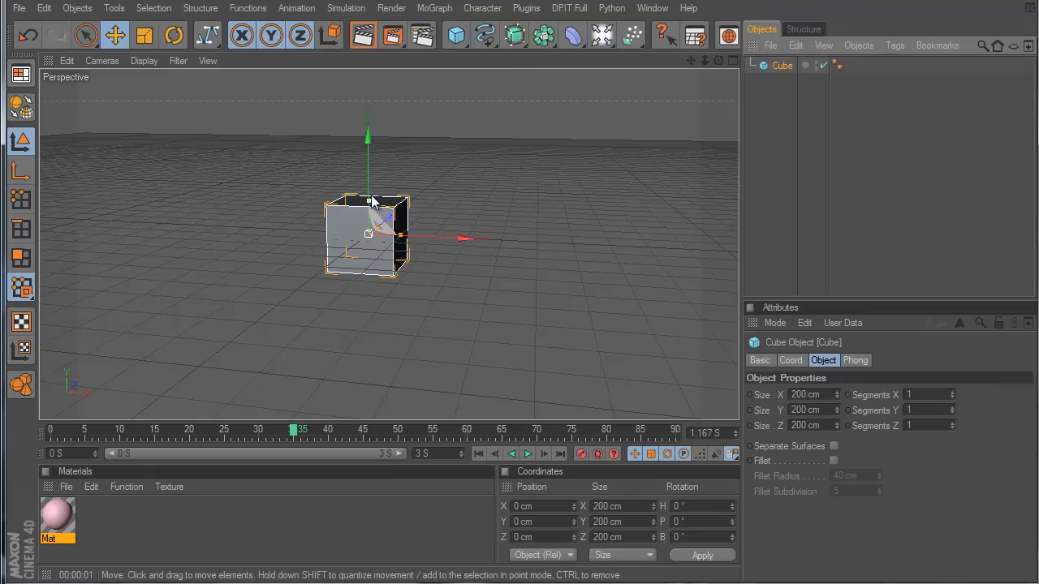
pyautogui.moveTo(369, 201); pyautogui.dragTo(368, 127)
pyautogui.keyDown('alt'); pyautogui.moveTo(598, 372); pyautogui.dragTo(622, 366); pyautogui.keyUp('alt')
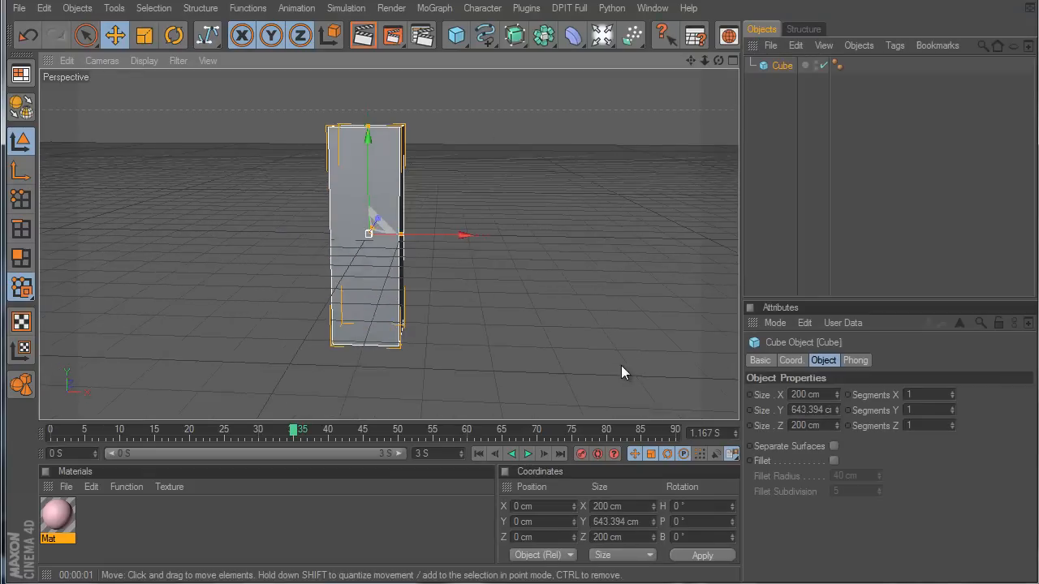
# Add a Bend deformer with a strength of 59° and make it a child of the cube
pyautogui.click(575, 38)
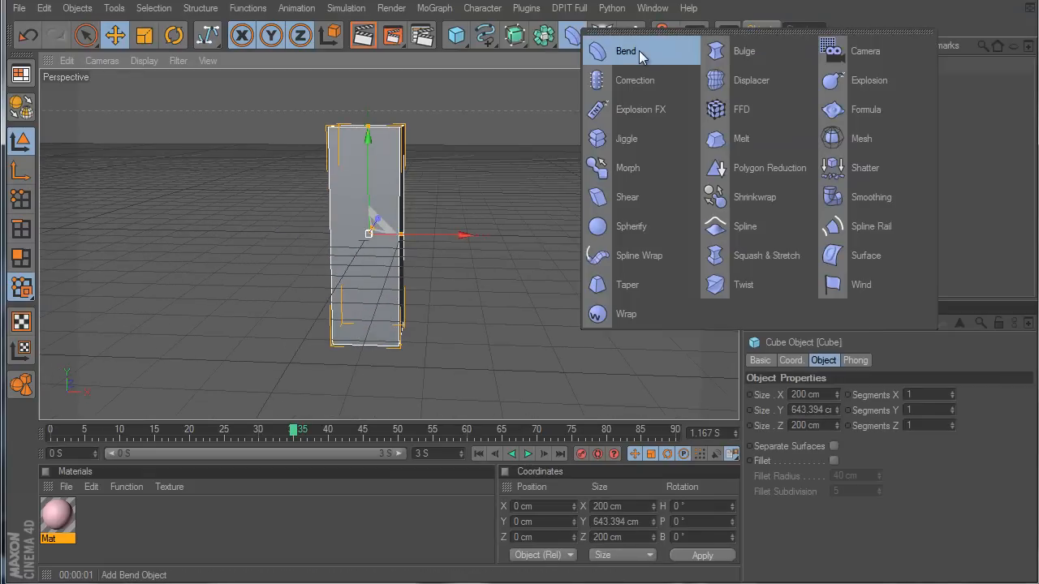
pyautogui.click(637, 52)
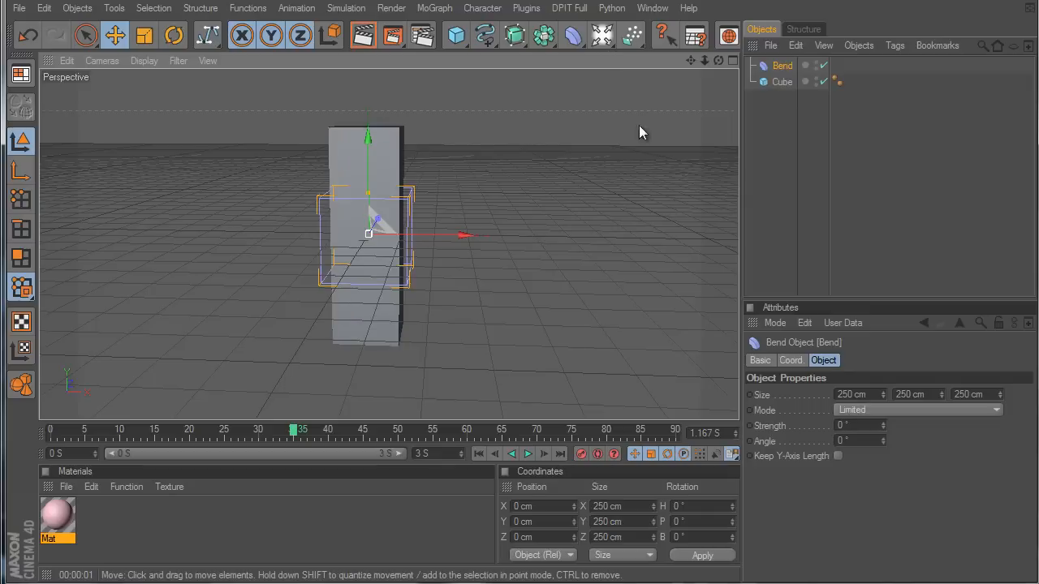
pyautogui.moveTo(883, 424); pyautogui.dragTo(881, 407)
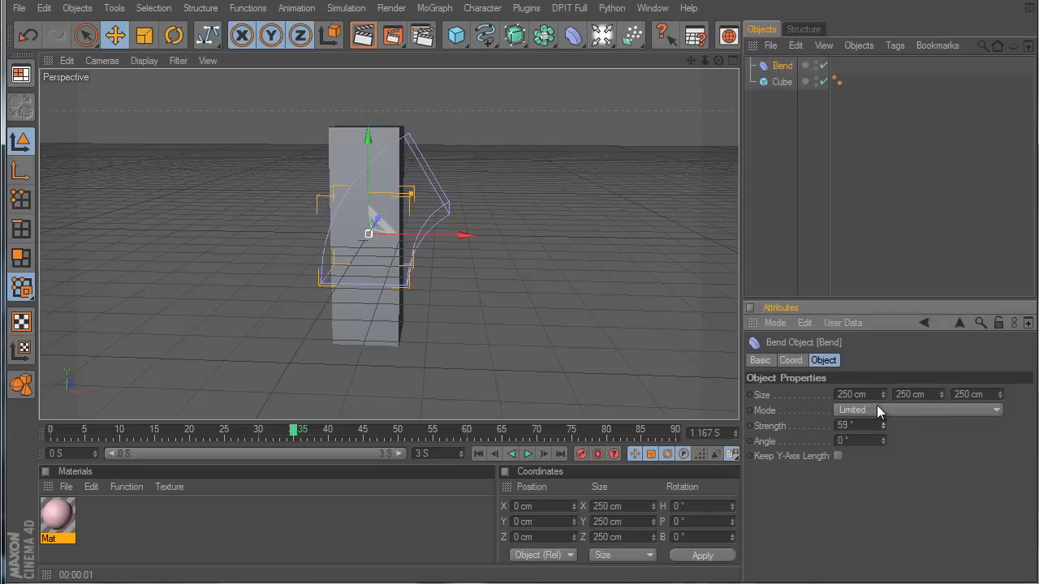
pyautogui.moveTo(783, 68); pyautogui.dragTo(791, 81)
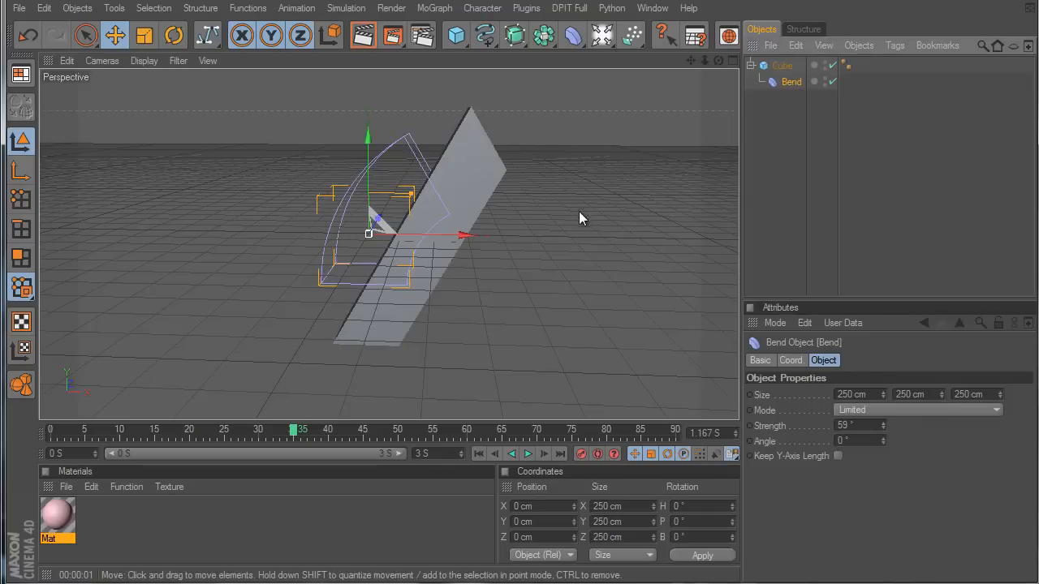
# Set the Bend deformer's strength to -4° and enlarge its Y size to 730 cm
pyautogui.keyDown('alt'); pyautogui.moveTo(579, 216); pyautogui.dragTo(703, 127); pyautogui.keyUp('alt')
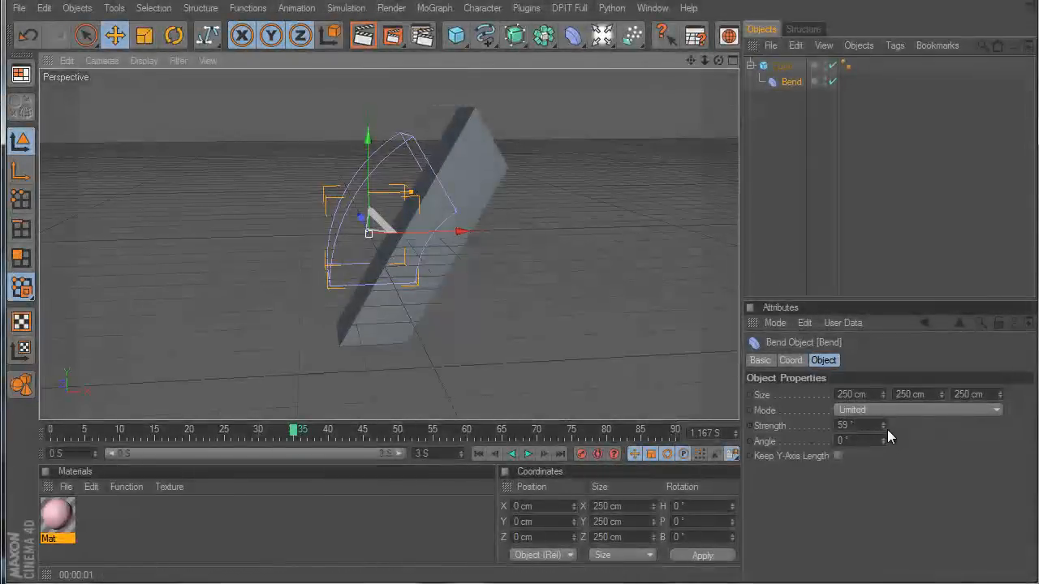
pyautogui.moveTo(887, 429); pyautogui.dragTo(815, 126)
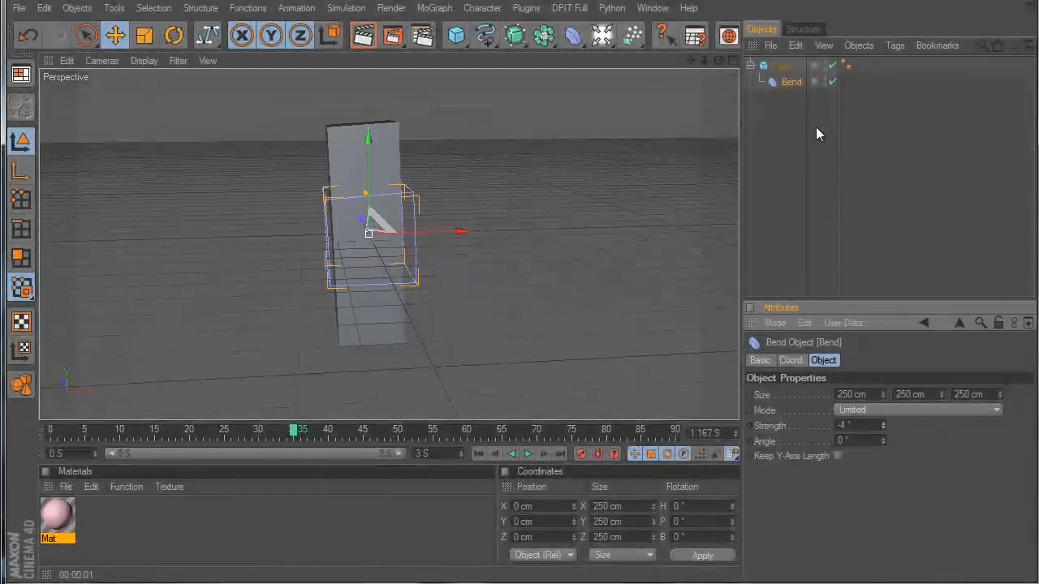
pyautogui.moveTo(939, 393); pyautogui.dragTo(939, 397)
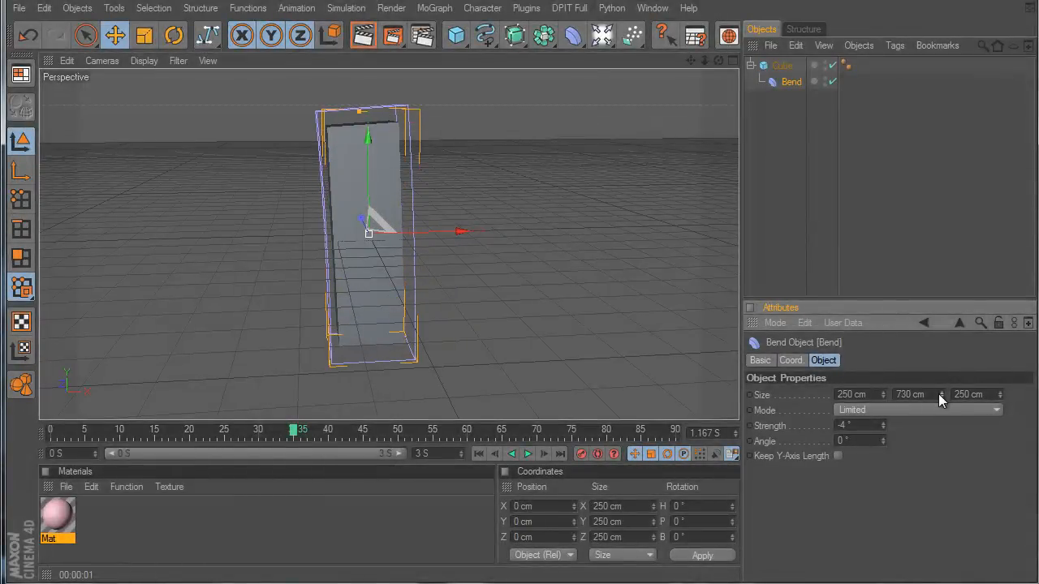
# Switch the Bend deformer's mode to Unlimited and set its strength to -55°
pyautogui.click(874, 410)
pyautogui.click(875, 457)
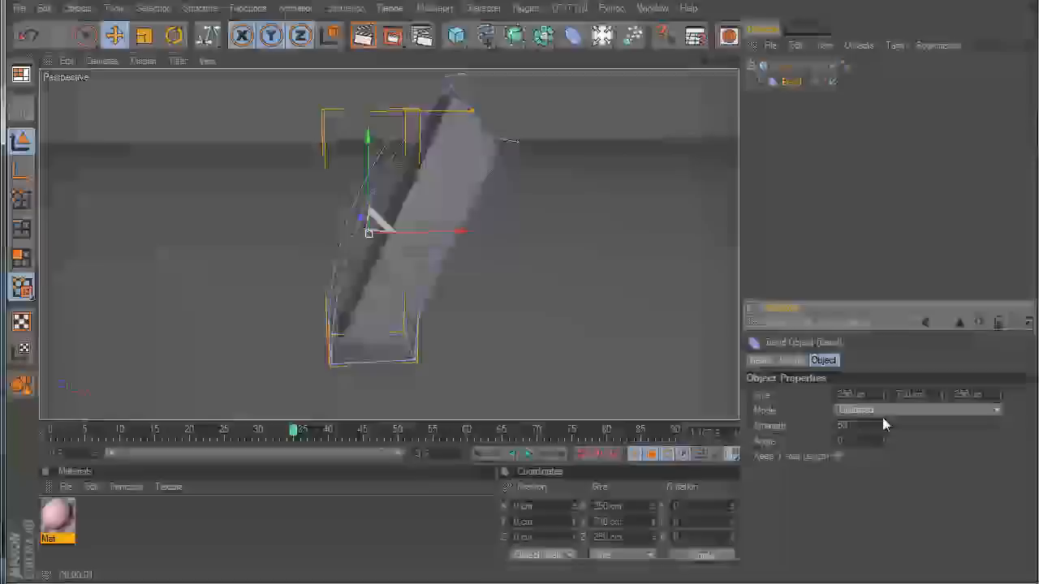
pyautogui.moveTo(882, 417); pyautogui.dragTo(882, 432)
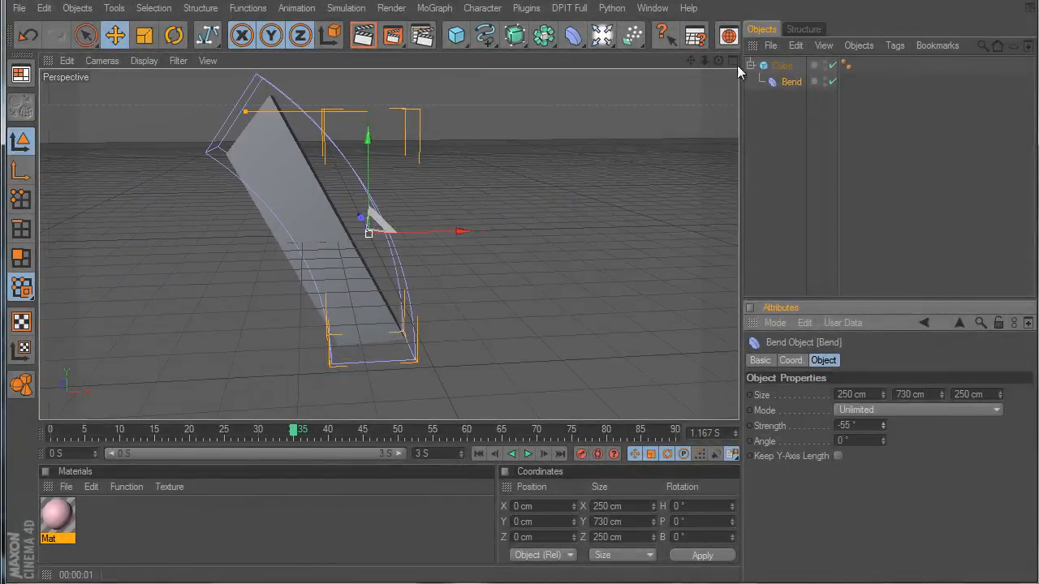
# Look over the available deformers and delete the cube together with its Bend deformer
pyautogui.moveTo(752, 62)
pyautogui.mouseDown()
pyautogui.moveTo(802, 104)
pyautogui.moveTo(774, 162)
pyautogui.mouseUp()
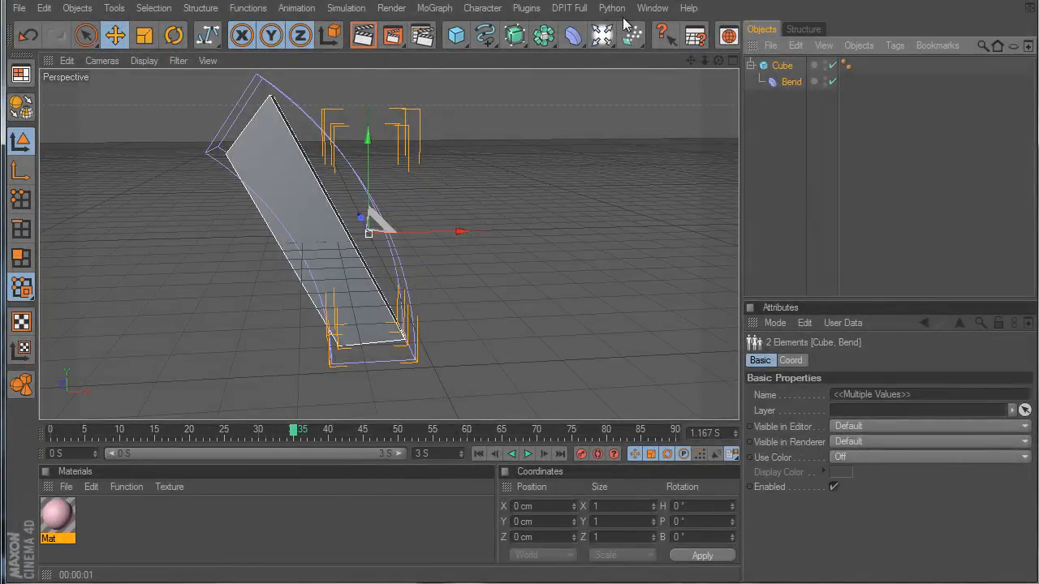
pyautogui.click(572, 35)
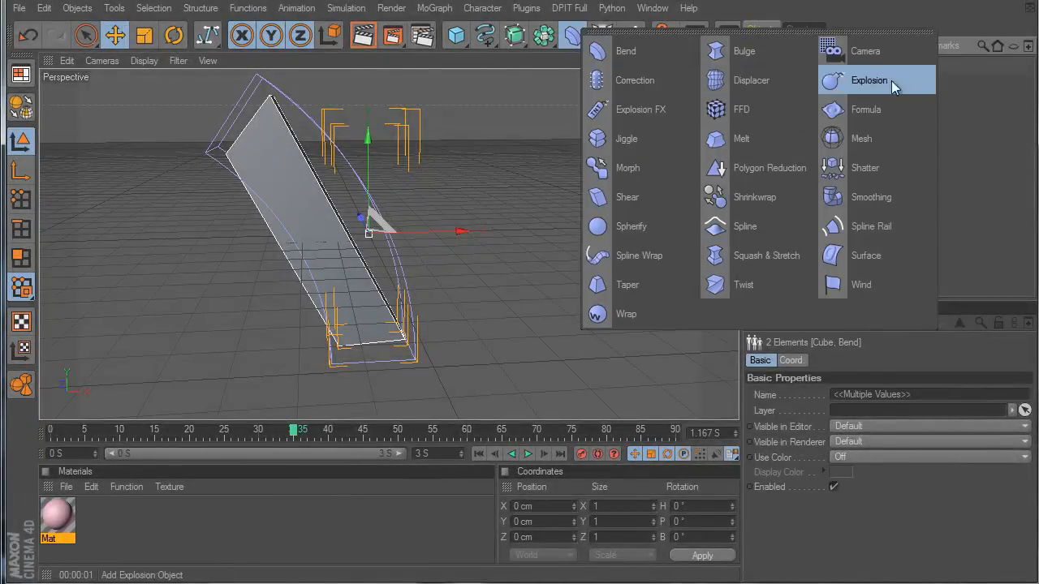
pyautogui.click(986, 100)
pyautogui.moveTo(810, 98); pyautogui.dragTo(771, 63)
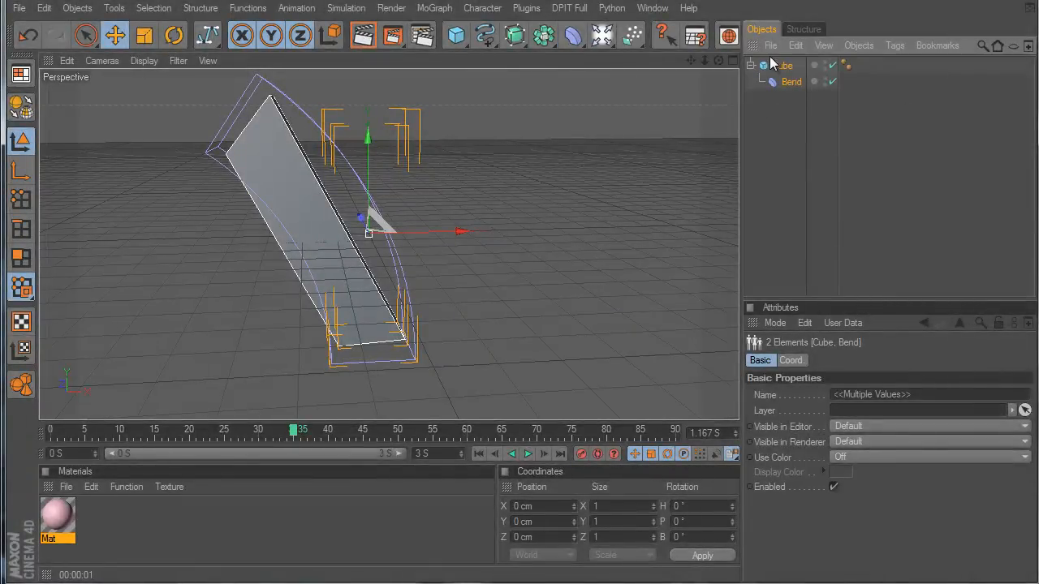
pyautogui.press('Delete')
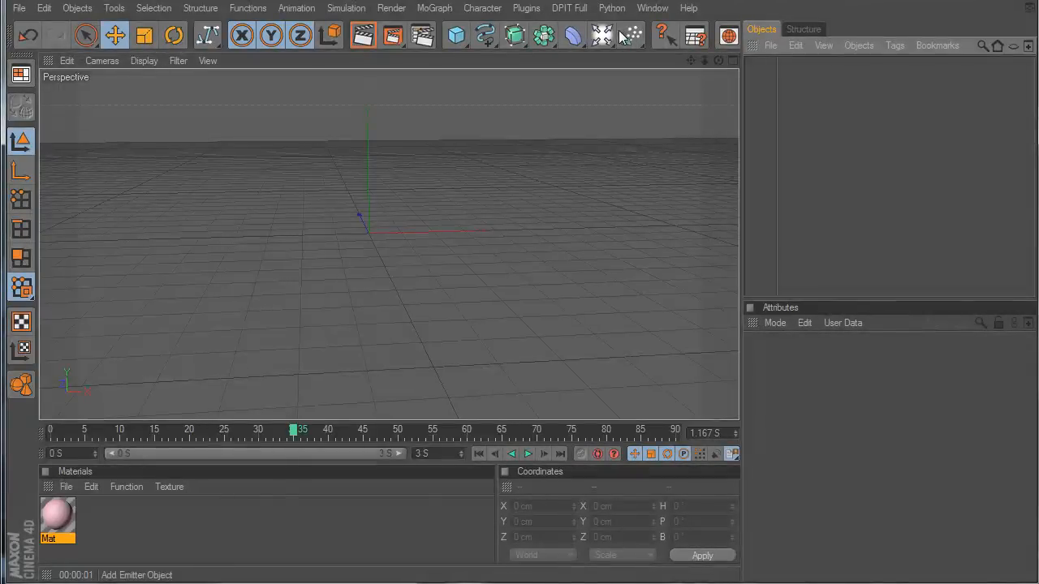
# Add a Camera object to the empty scene and delete it again
pyautogui.click(601, 35)
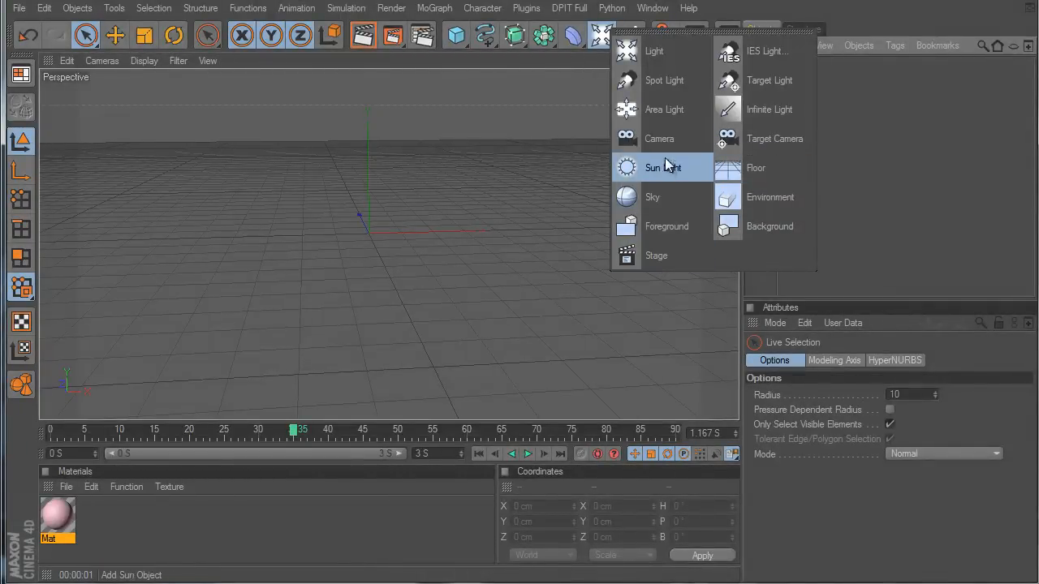
pyautogui.click(642, 143)
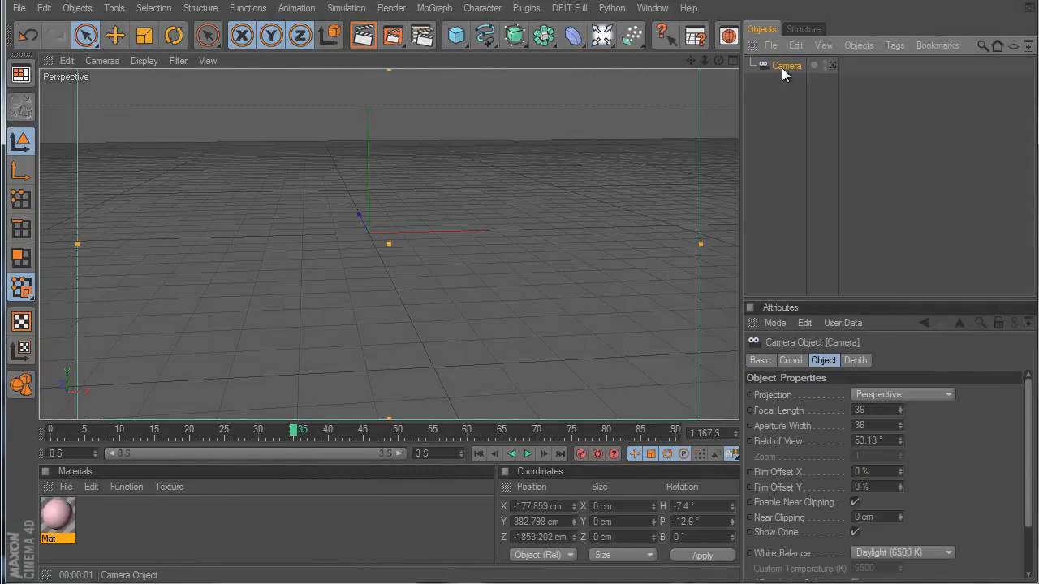
pyautogui.press('Delete')
# Add a cube, keyframe its X size of 200 cm at frame 35, and undo a trial height stretch
pyautogui.click(482, 9)
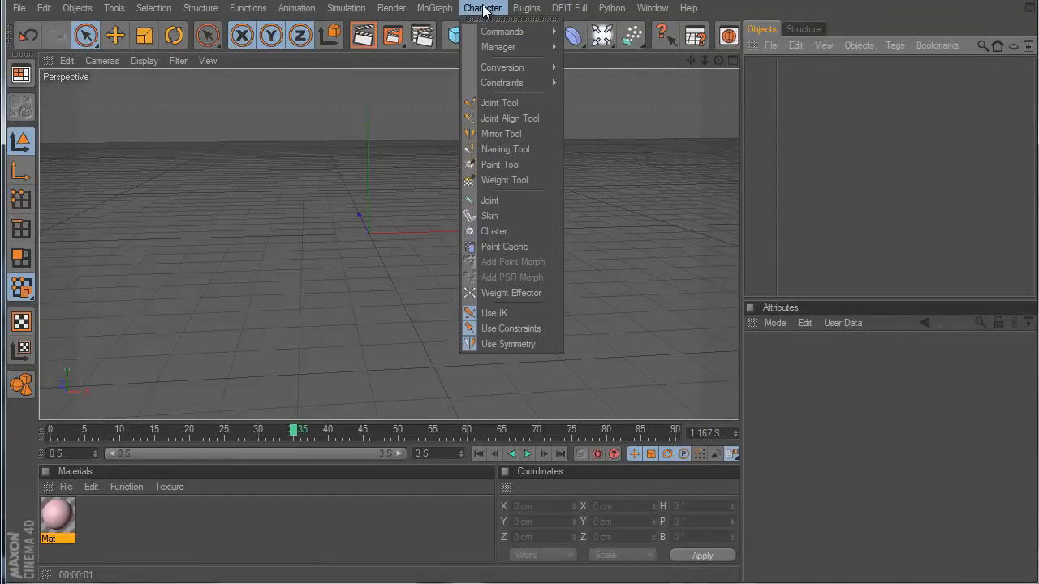
pyautogui.click(456, 35)
pyautogui.click(456, 35)
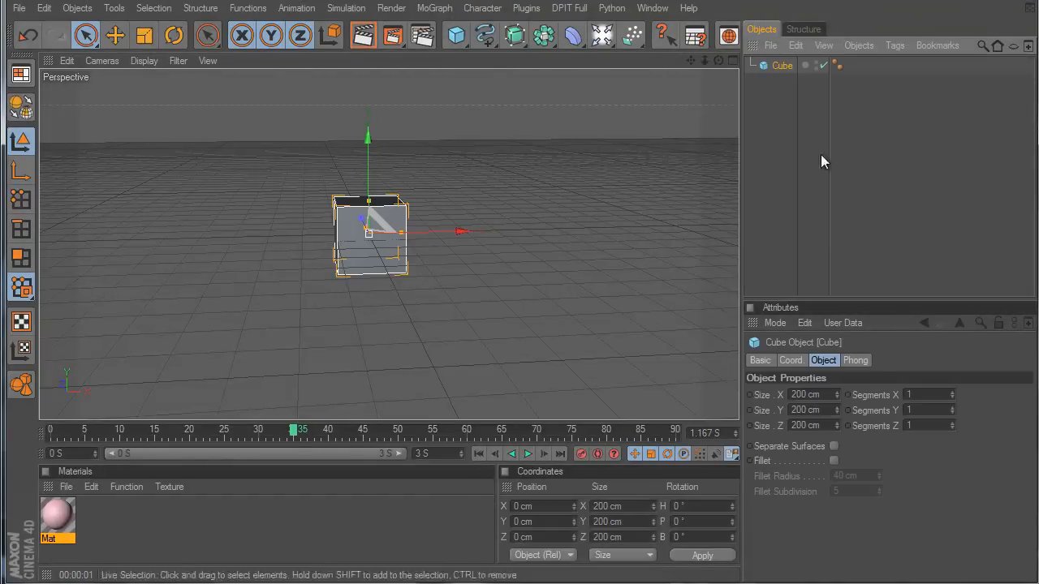
pyautogui.keyDown('ctrl'); pyautogui.click(749, 395); pyautogui.keyUp('ctrl')
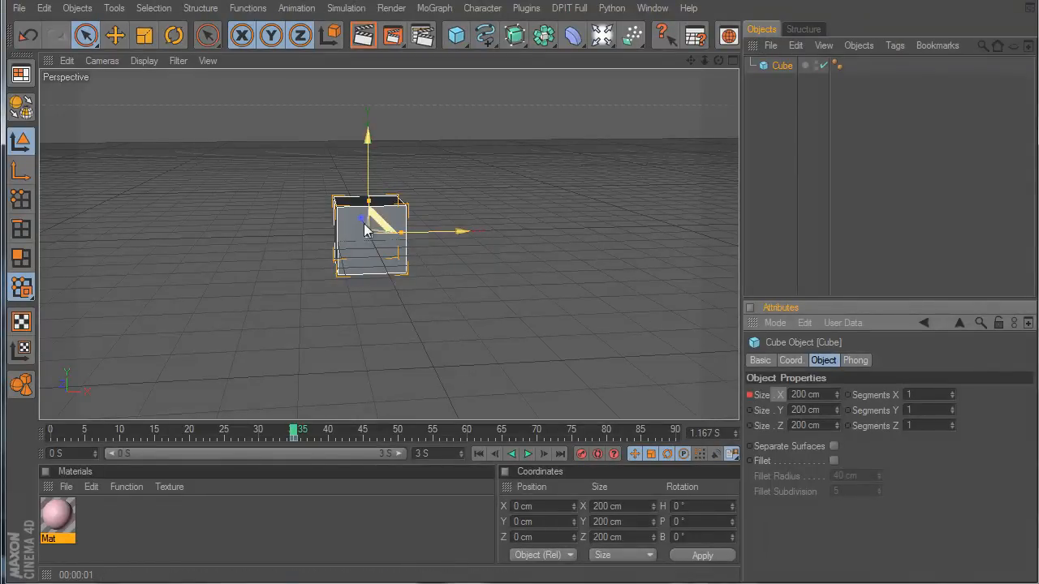
pyautogui.moveTo(368, 202); pyautogui.dragTo(368, 154)
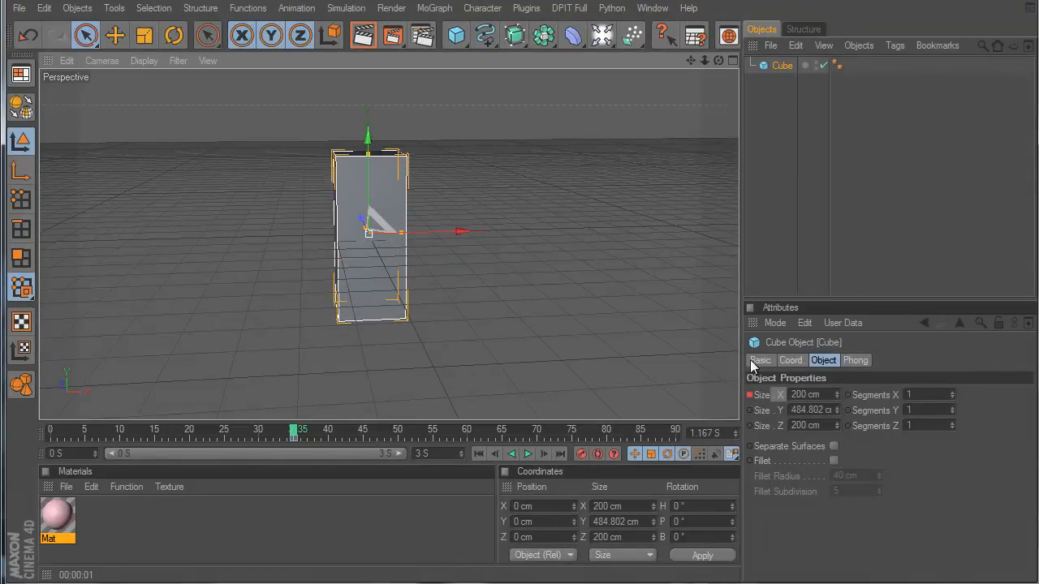
pyautogui.hotkey('ctrl', 'z')
# Set the cube's X size to 54 cm and record it as a keyframe at frame 7
pyautogui.moveTo(837, 395); pyautogui.dragTo(838, 402)
pyautogui.click(99, 432)
pyautogui.keyDown('ctrl'); pyautogui.click(748, 395); pyautogui.keyUp('ctrl')
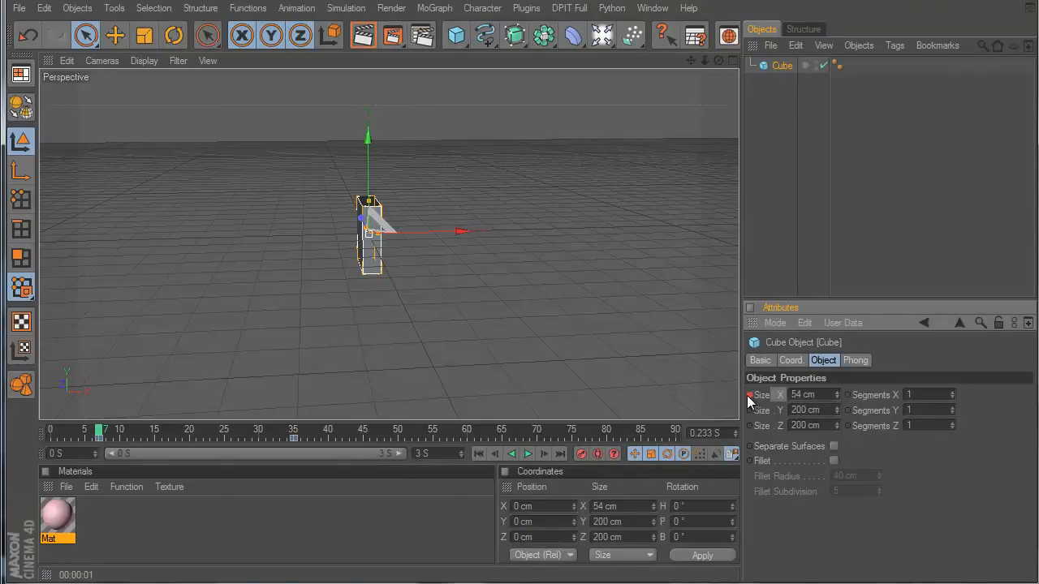
# Move to frame 52, set the cube's X size to 101 cm, and record a keyframe for it
pyautogui.click(164, 432)
pyautogui.moveTo(186, 432); pyautogui.dragTo(412, 414)
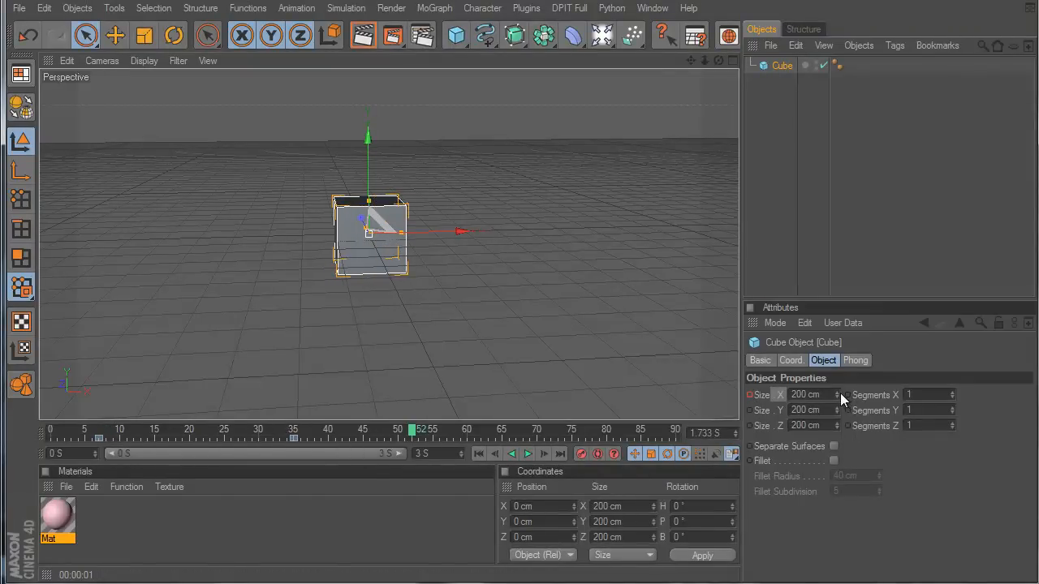
pyautogui.moveTo(838, 394); pyautogui.dragTo(837, 394)
pyautogui.keyDown('ctrl'); pyautogui.click(749, 395); pyautogui.keyUp('ctrl')
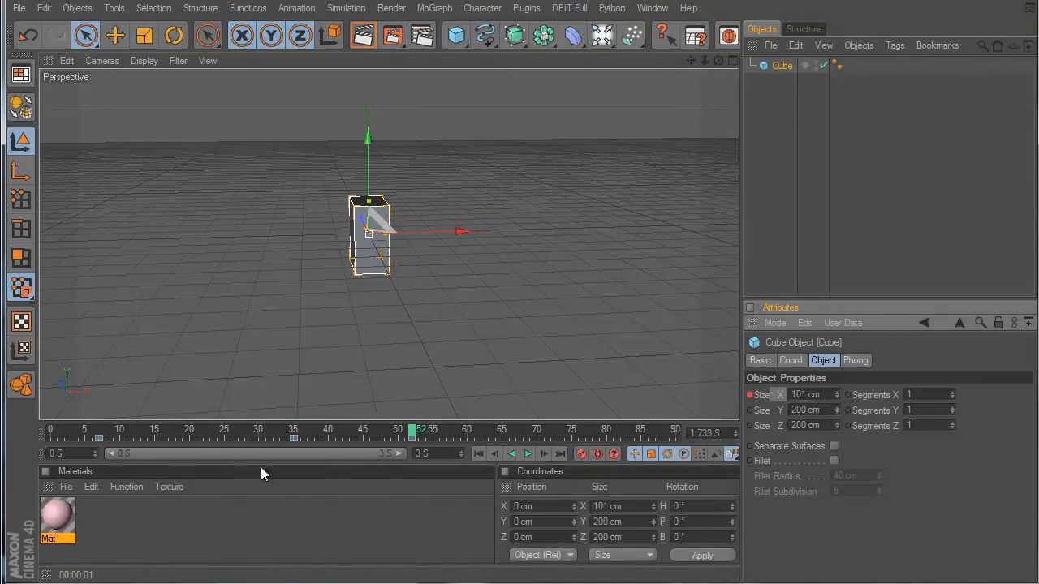
# Scrub through the timeline to preview the cube's width animation, and delete the cube
pyautogui.moveTo(103, 431); pyautogui.dragTo(142, 431)
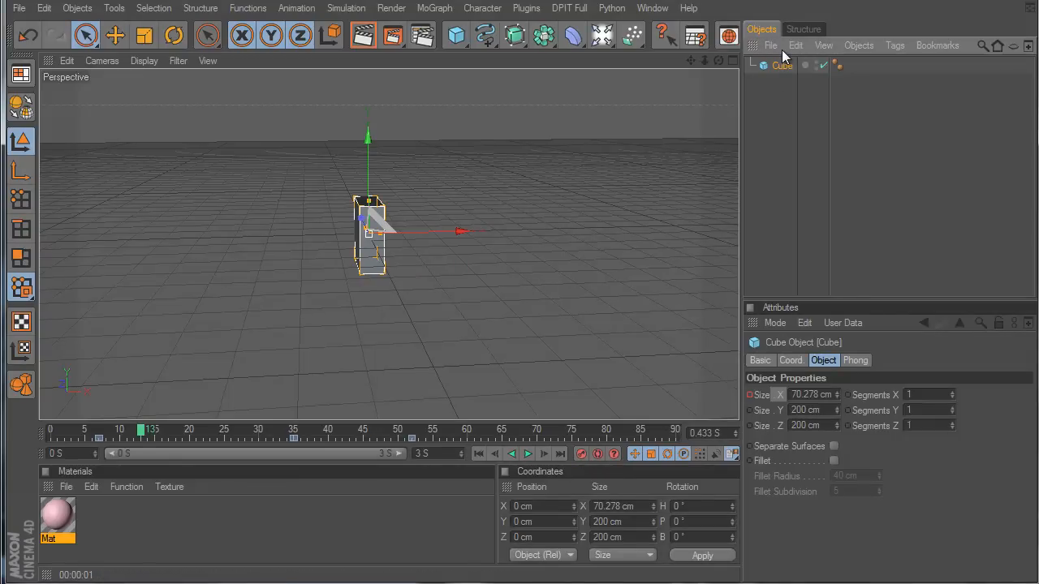
pyautogui.press('Delete')
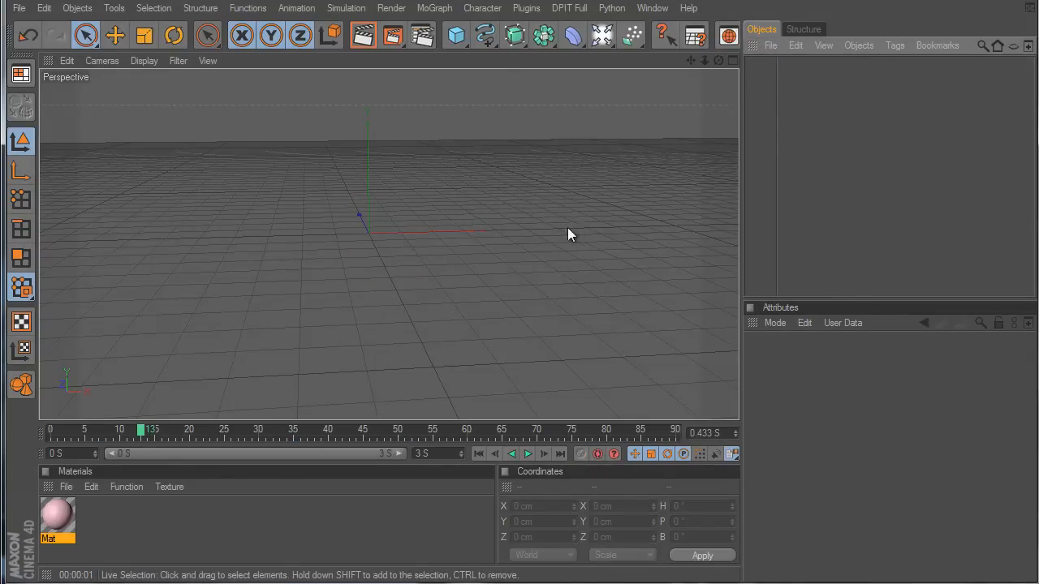
# Add a particle emitter, make a new cube its child, and enable Show Objects on the emitter for playback
pyautogui.moveTo(599, 36); pyautogui.dragTo(858, 137)
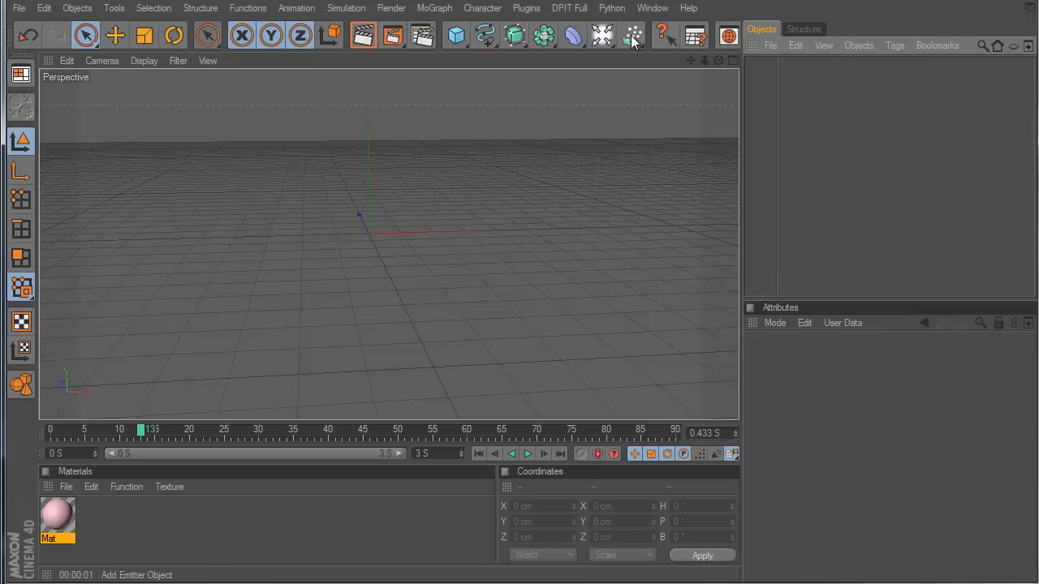
pyautogui.moveTo(633, 39); pyautogui.dragTo(696, 57)
pyautogui.moveTo(456, 35); pyautogui.dragTo(531, 63)
pyautogui.moveTo(787, 66); pyautogui.dragTo(790, 83)
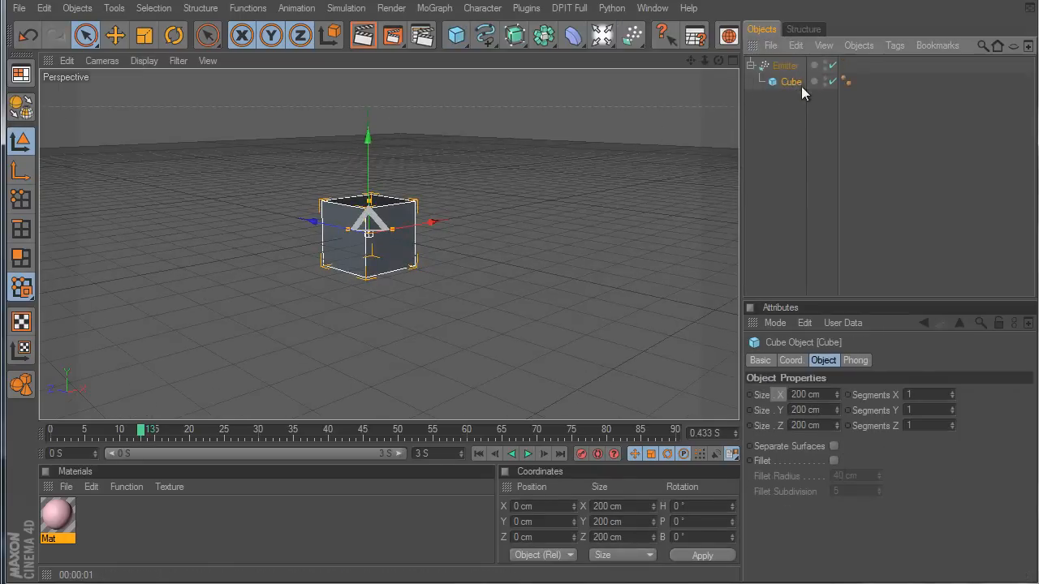
pyautogui.click(795, 66)
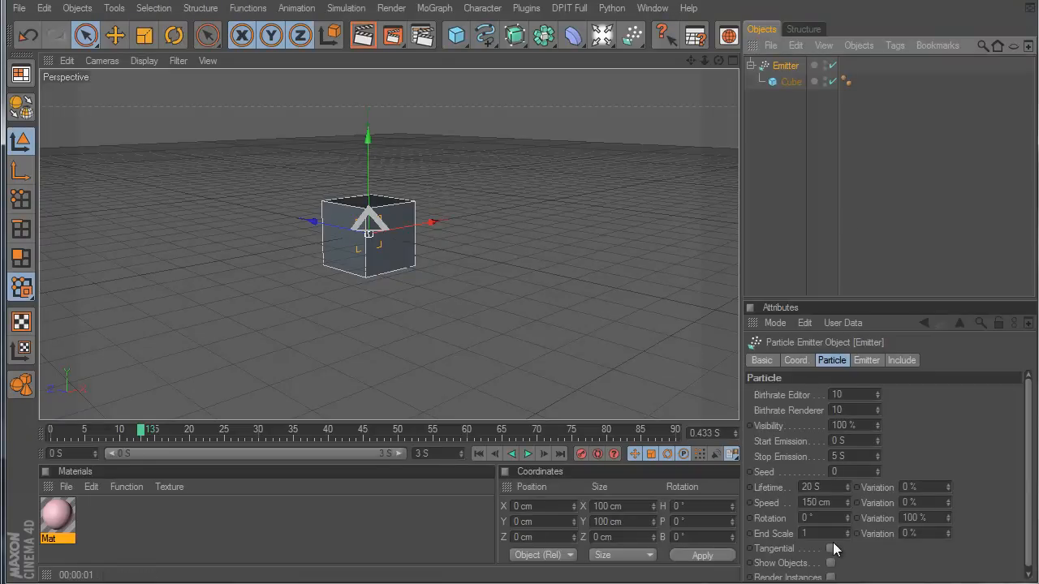
pyautogui.click(831, 563)
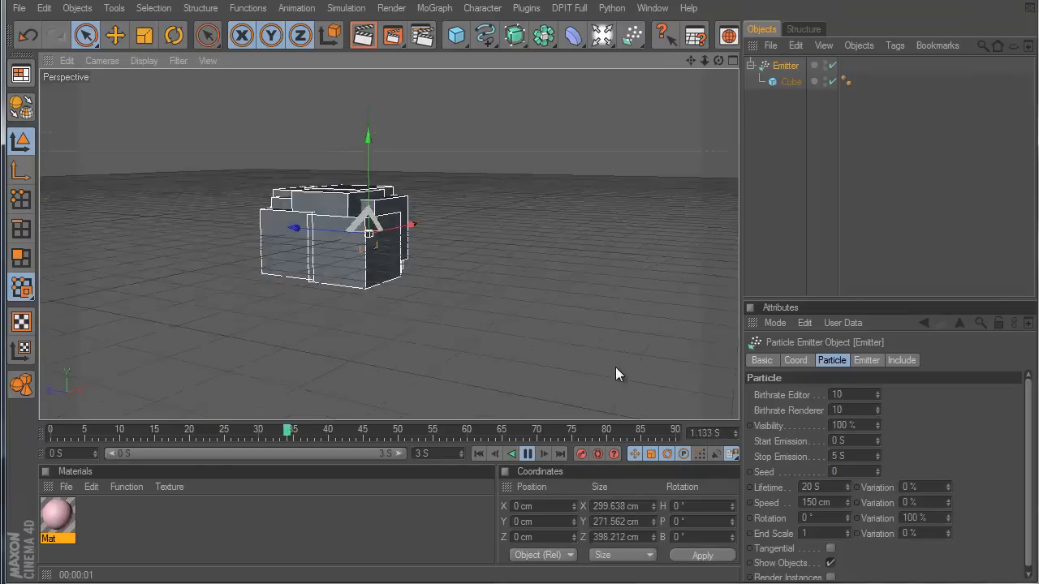
# Scale the emitted cube down to about 62 cm, and set the emitter's particle speed to 385 cm and rotation to 70°
pyautogui.click(784, 82)
pyautogui.press('t')
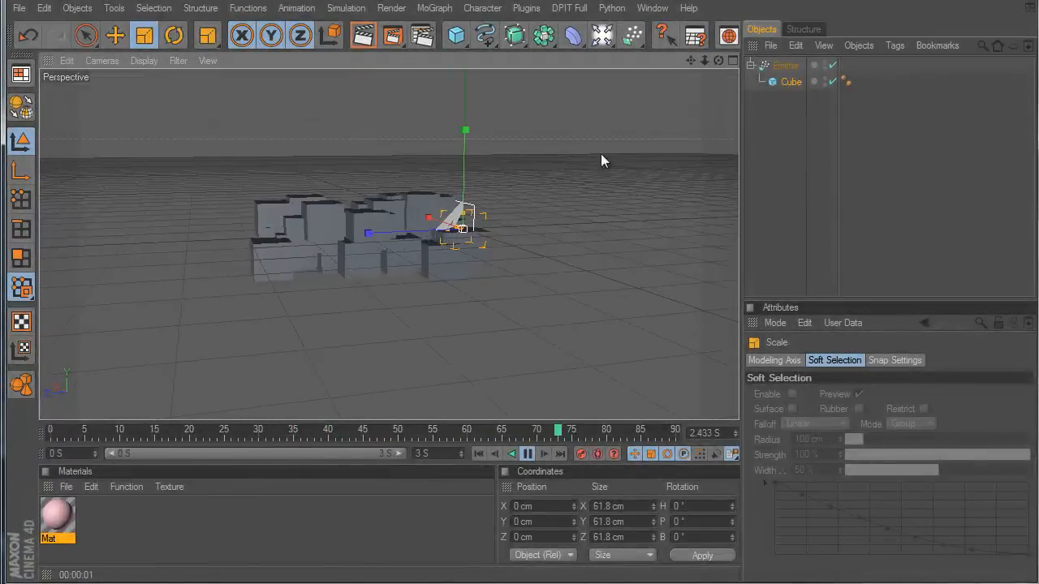
pyautogui.click(785, 65)
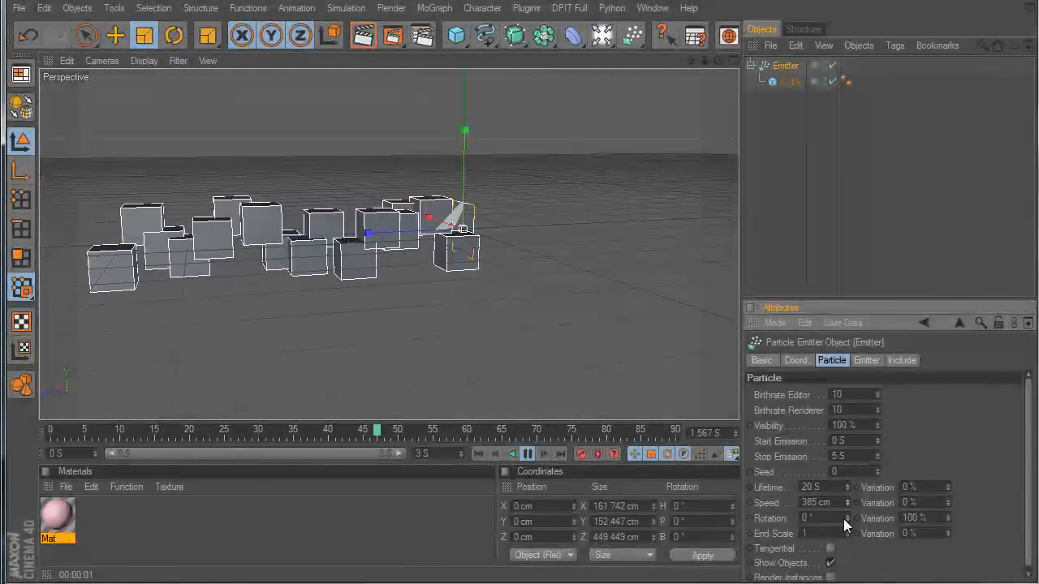
pyautogui.moveTo(845, 518); pyautogui.dragTo(846, 515)
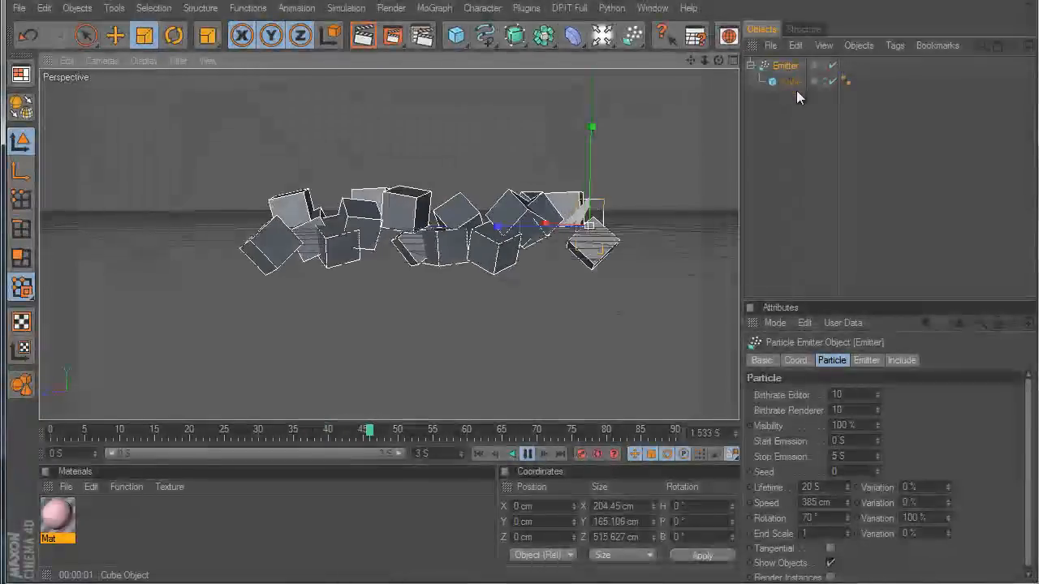
# Add a Turbulence modifier and move it along the Z axis to about 487 cm, into the particle stream
pyautogui.keyDown('ctrl'); pyautogui.click(791, 82); pyautogui.keyUp('ctrl')
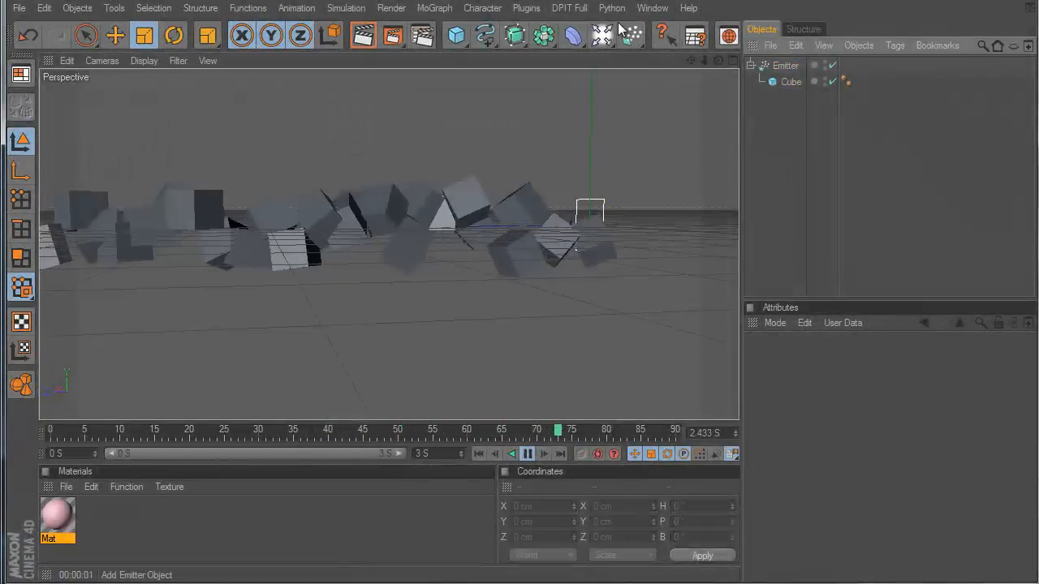
pyautogui.click(630, 35)
pyautogui.click(810, 112)
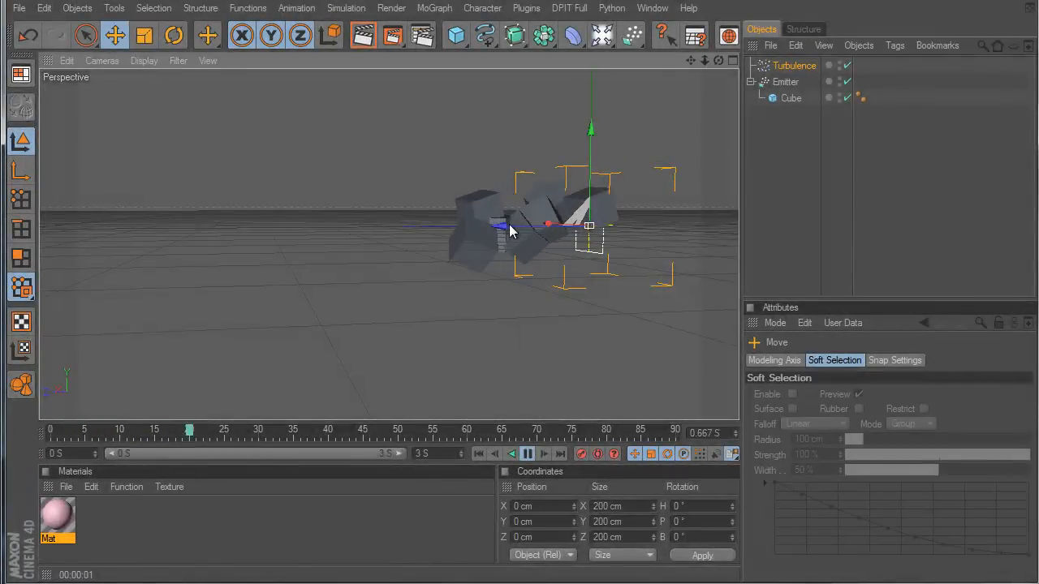
pyautogui.moveTo(508, 227); pyautogui.dragTo(242, 228)
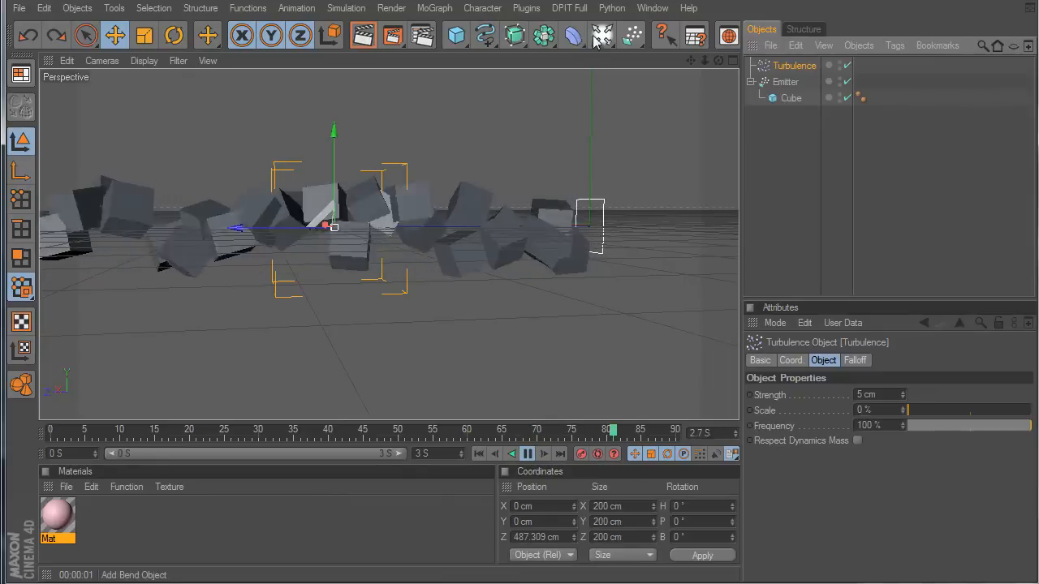
# Add a Wind modifier, move it along the Z axis into the particle path, and rotate it toward the emitter
pyautogui.moveTo(603, 36); pyautogui.dragTo(884, 107)
pyautogui.moveTo(599, 213); pyautogui.dragTo(463, 229)
pyautogui.press('r')
# Add Wind to the emitter's modifiers list and set the list's mode to Include
pyautogui.click(791, 98)
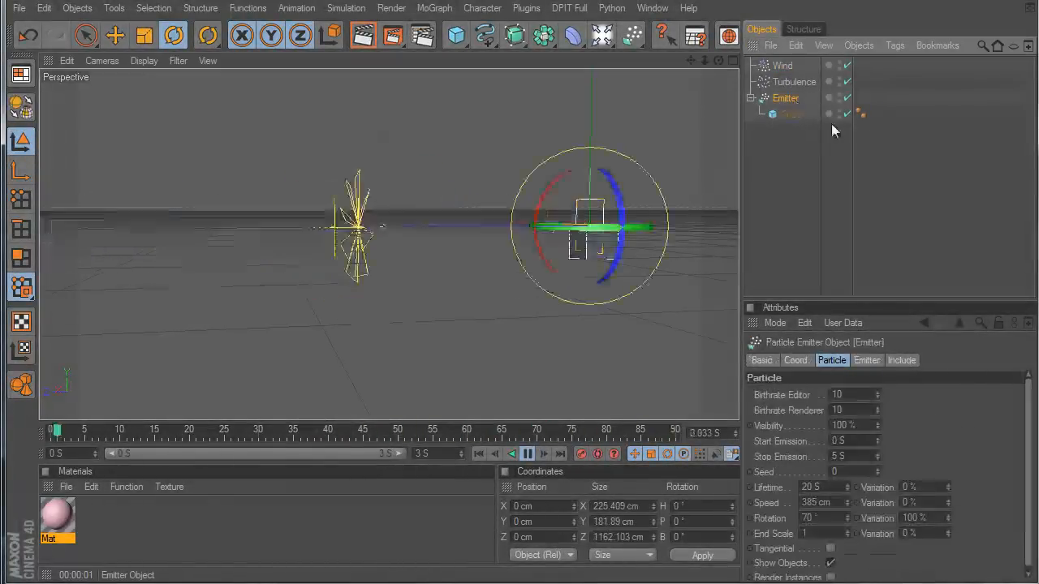
pyautogui.click(894, 361)
pyautogui.moveTo(798, 67); pyautogui.dragTo(826, 396)
pyautogui.click(826, 394)
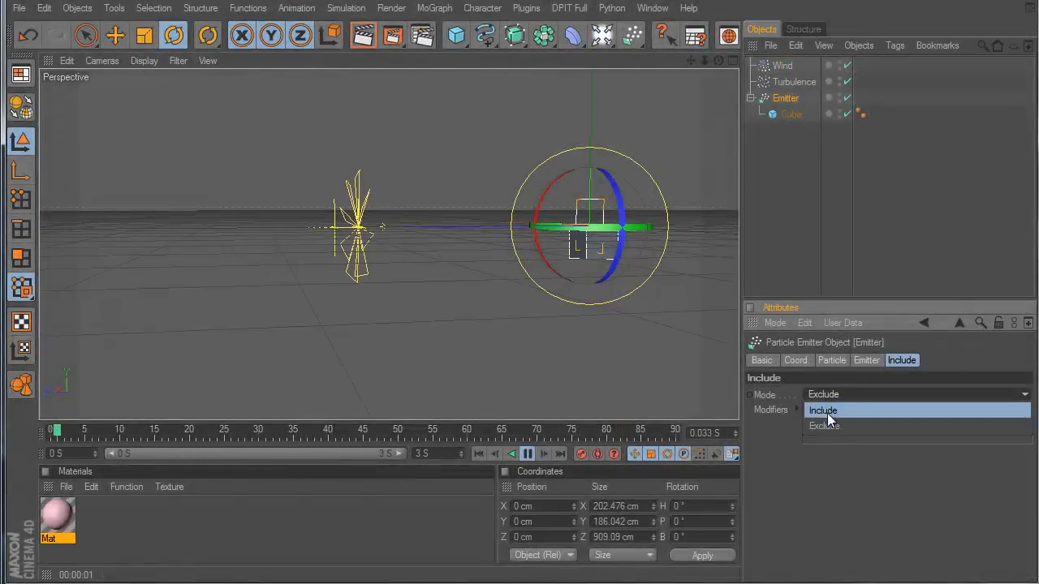
pyautogui.click(824, 416)
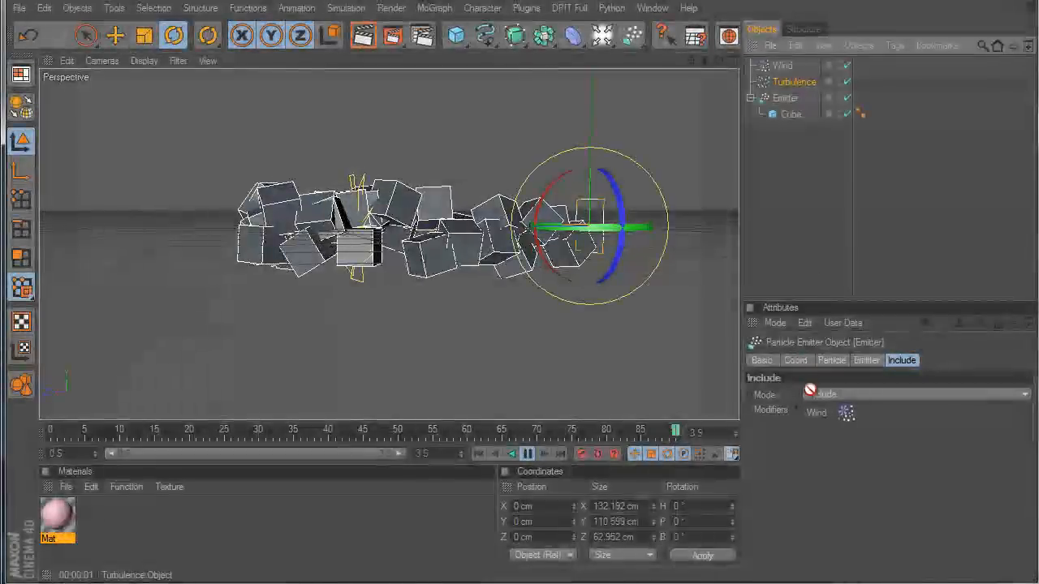
# Try Turbulence as a second included modifier of the emitter, and remove it from the list
pyautogui.moveTo(794, 81); pyautogui.dragTo(823, 438)
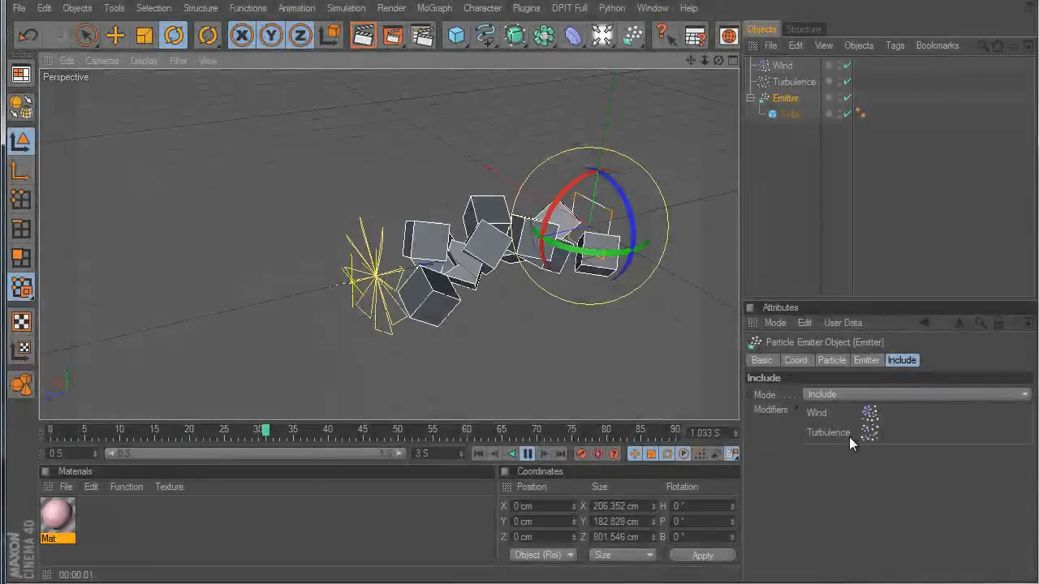
pyautogui.click(840, 435)
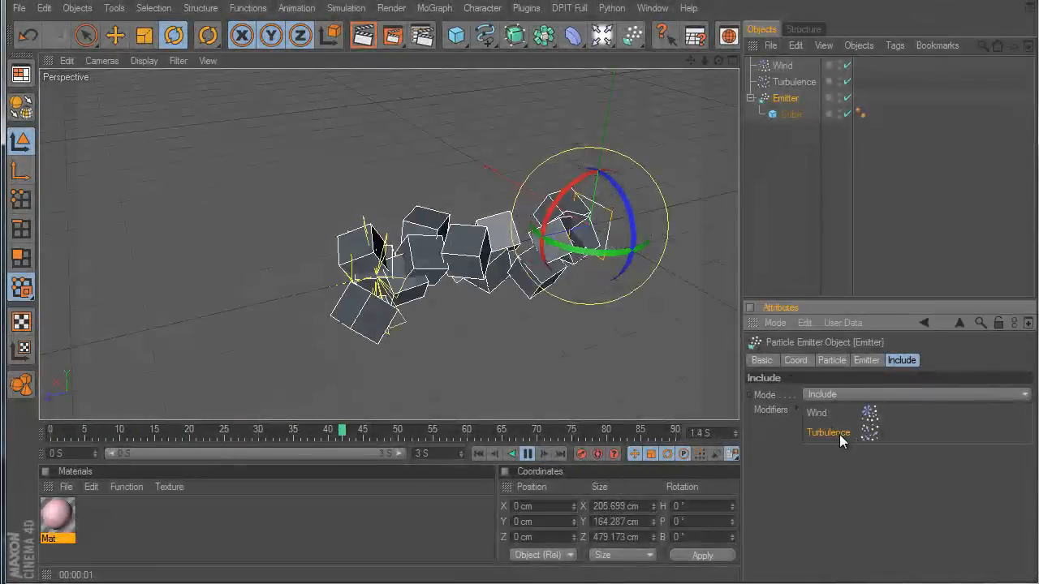
pyautogui.press('Delete')
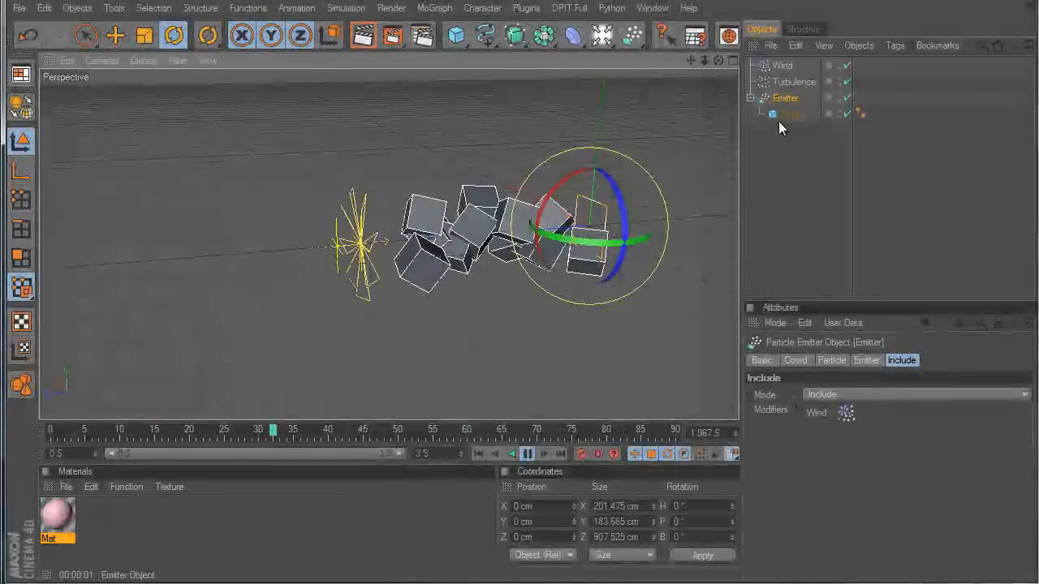
# Delete all objects in the scene, stop the playback, and return the timeline to frame 0
pyautogui.moveTo(779, 128); pyautogui.dragTo(743, 52)
pyautogui.press('Delete')
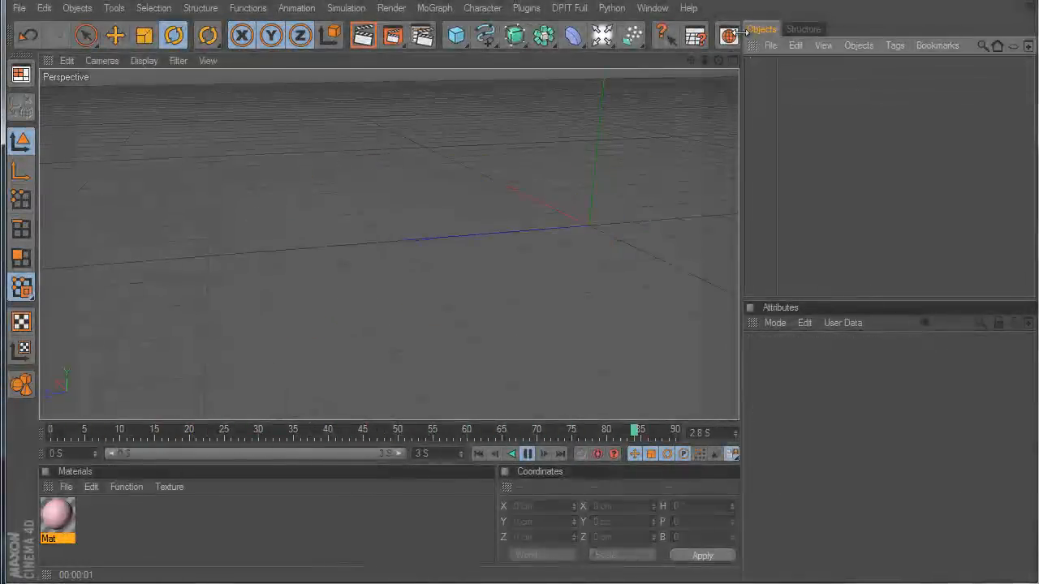
pyautogui.press('space')
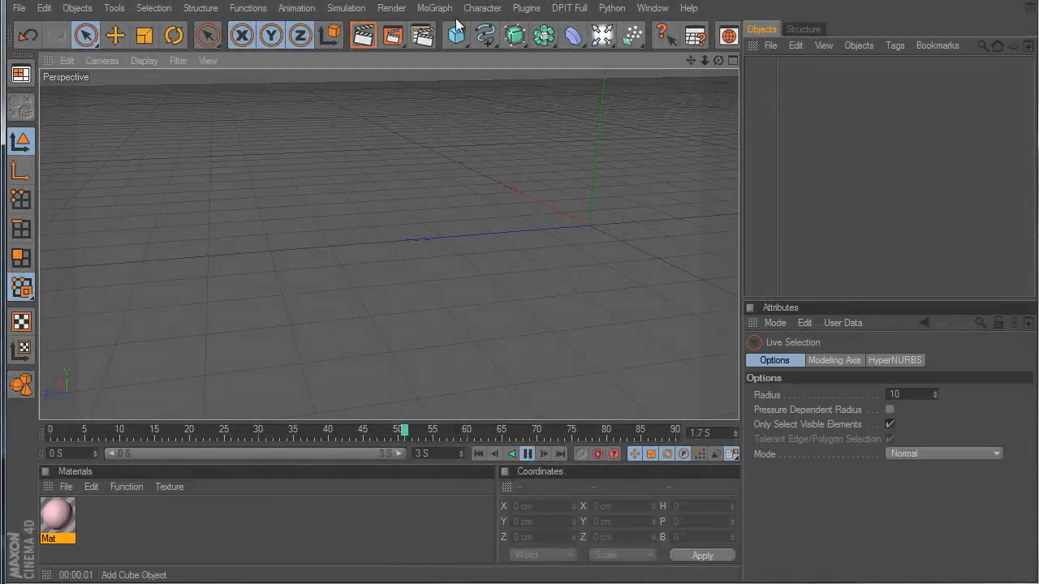
pyautogui.click(527, 453)
pyautogui.click(477, 454)
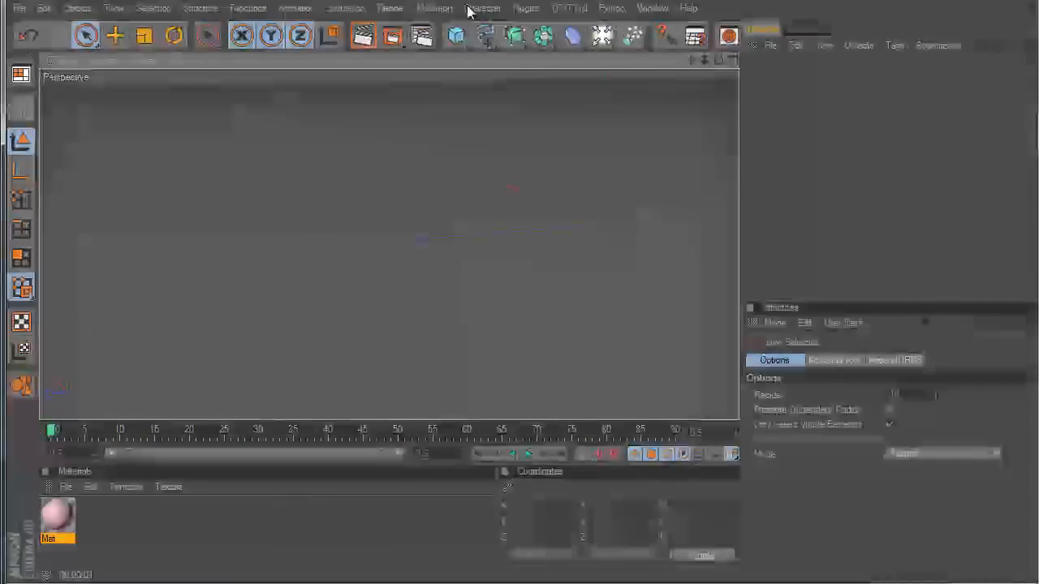
pyautogui.click(428, 9)
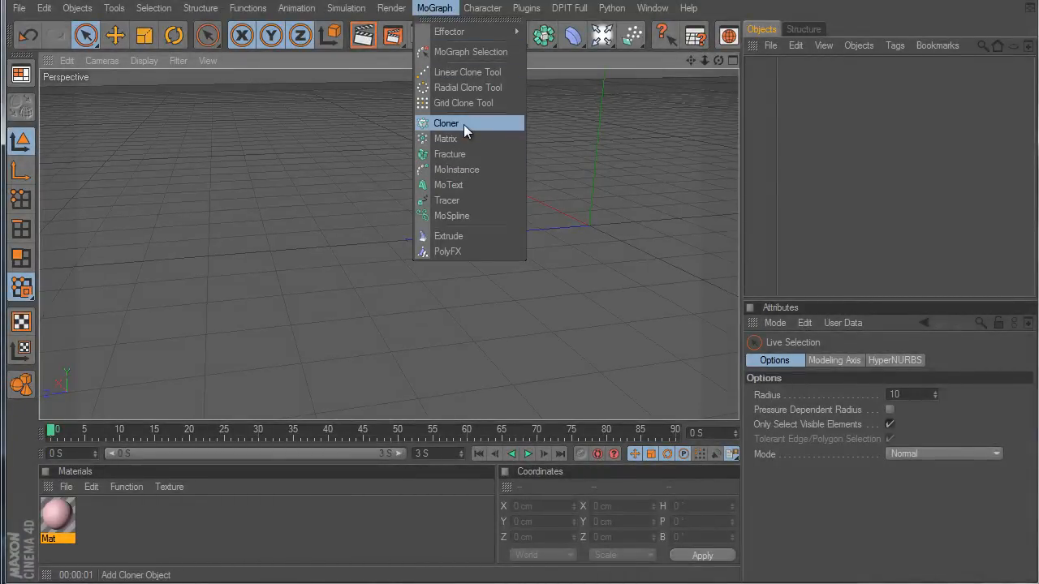
pyautogui.click(772, 122)
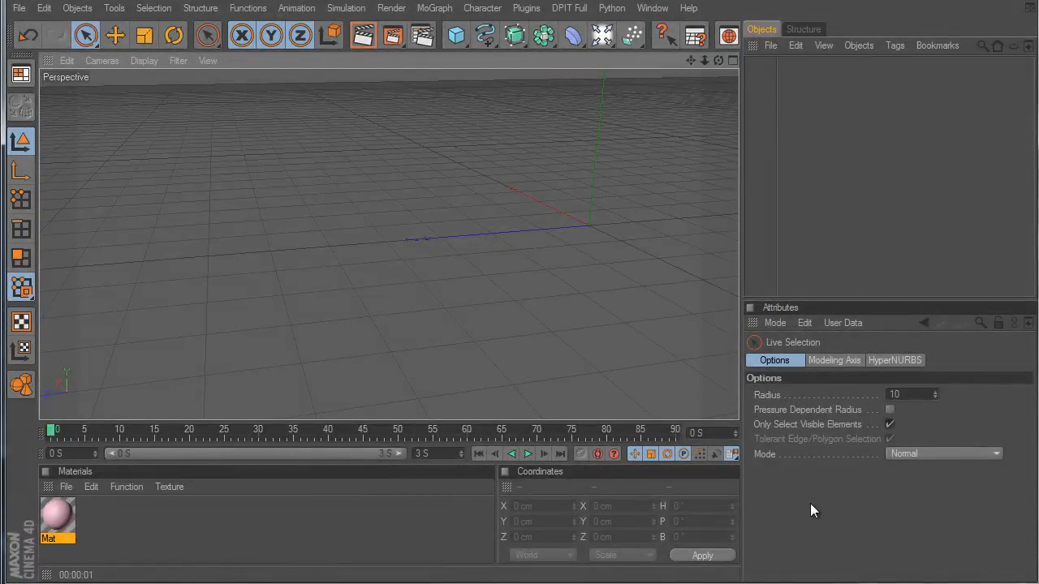